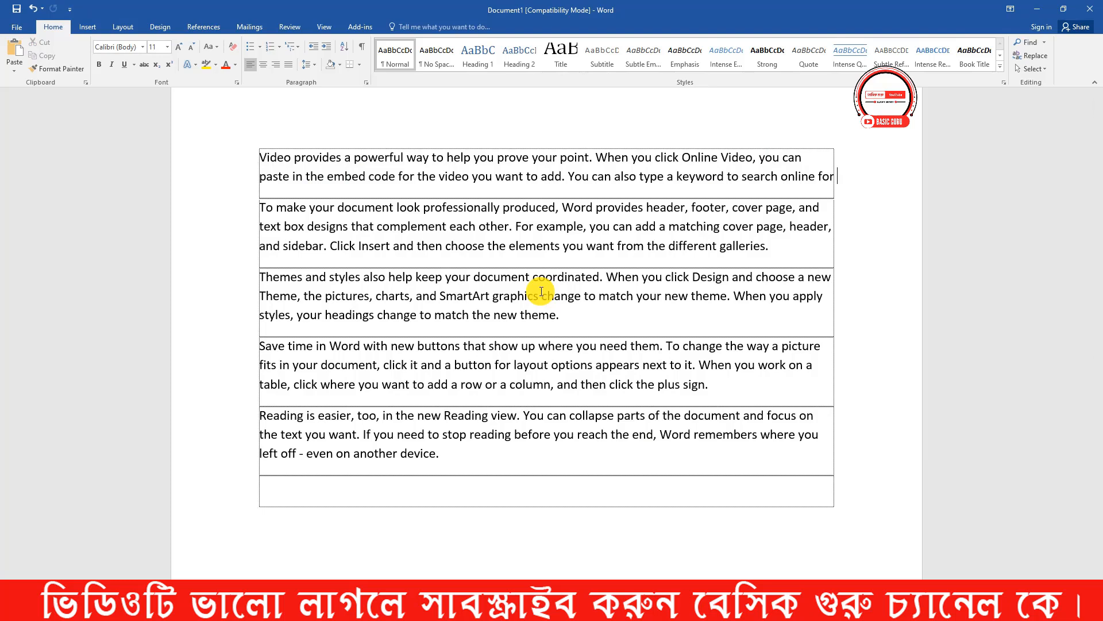
- Undo the deletion of the first paragraph's last line and clear the selection
{"action": "key", "text": "ctrl+z"}
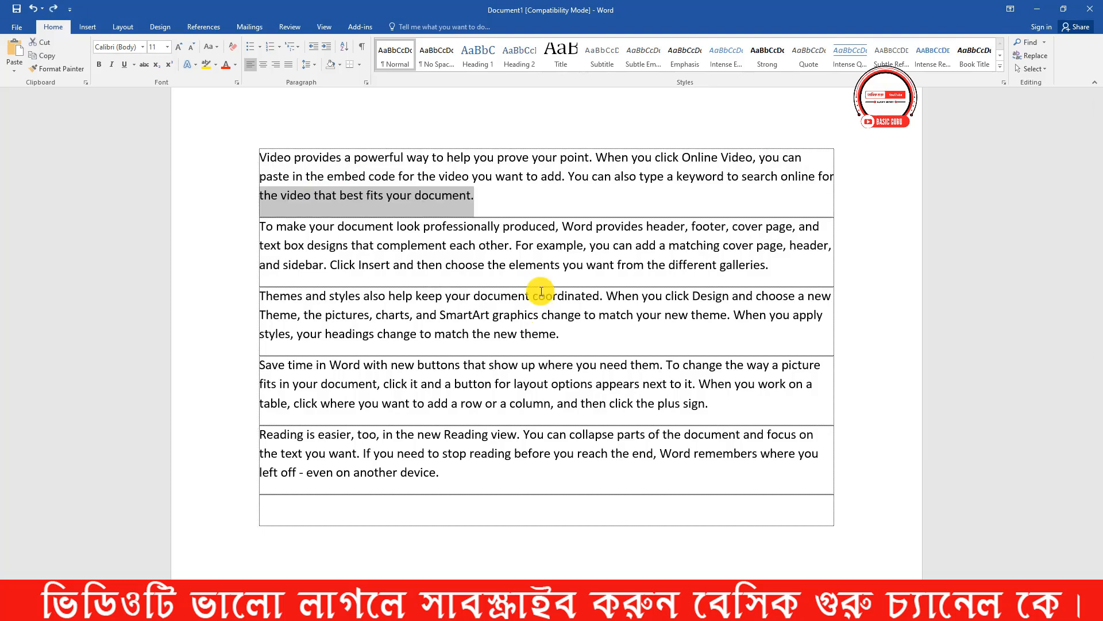
{"action": "left_click", "coordinate": [482, 195]}
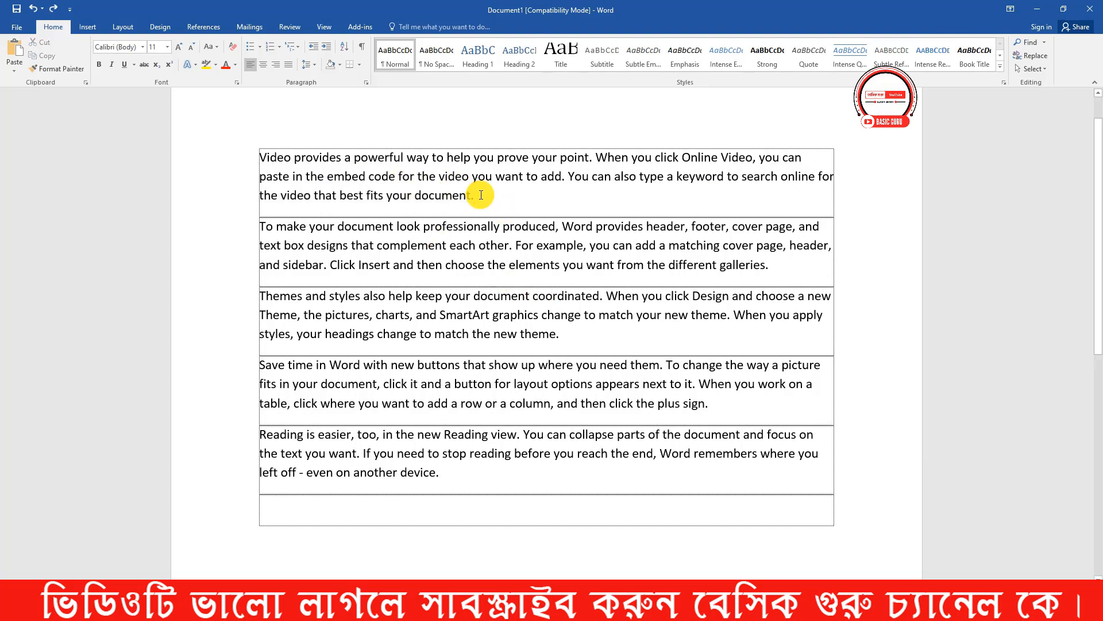
- Delete the whole first paragraph, beginning "Video provides", and undo the deletion
{"action": "left_click_drag", "start_coordinate": [479, 196], "coordinate": [212, 145]}
{"action": "key", "text": "BackSpace"}
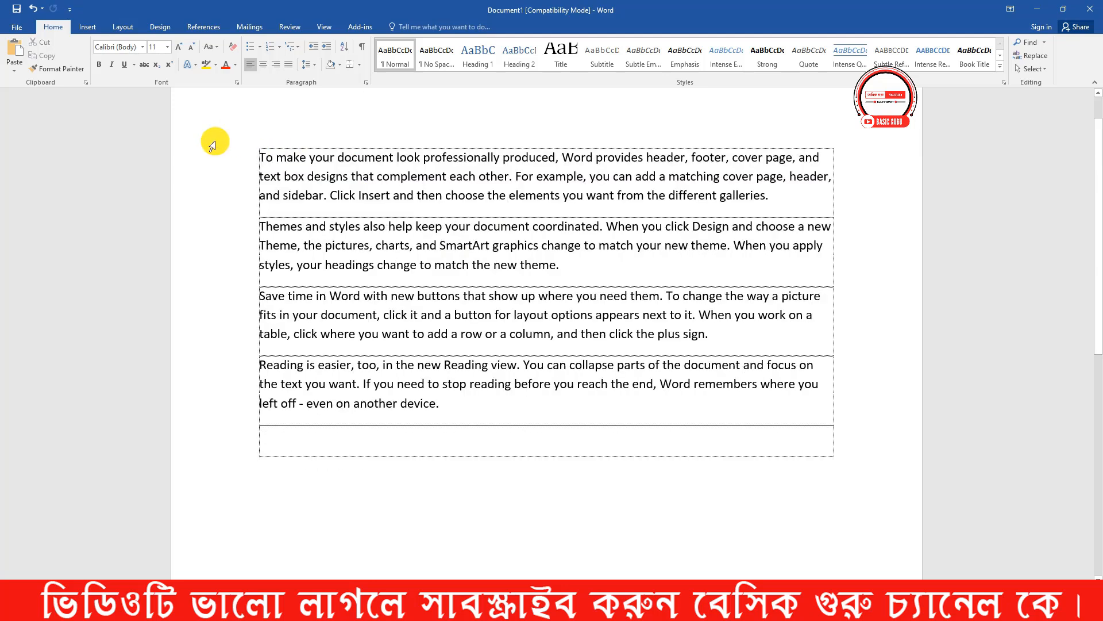
{"action": "key", "text": "ctrl+z"}
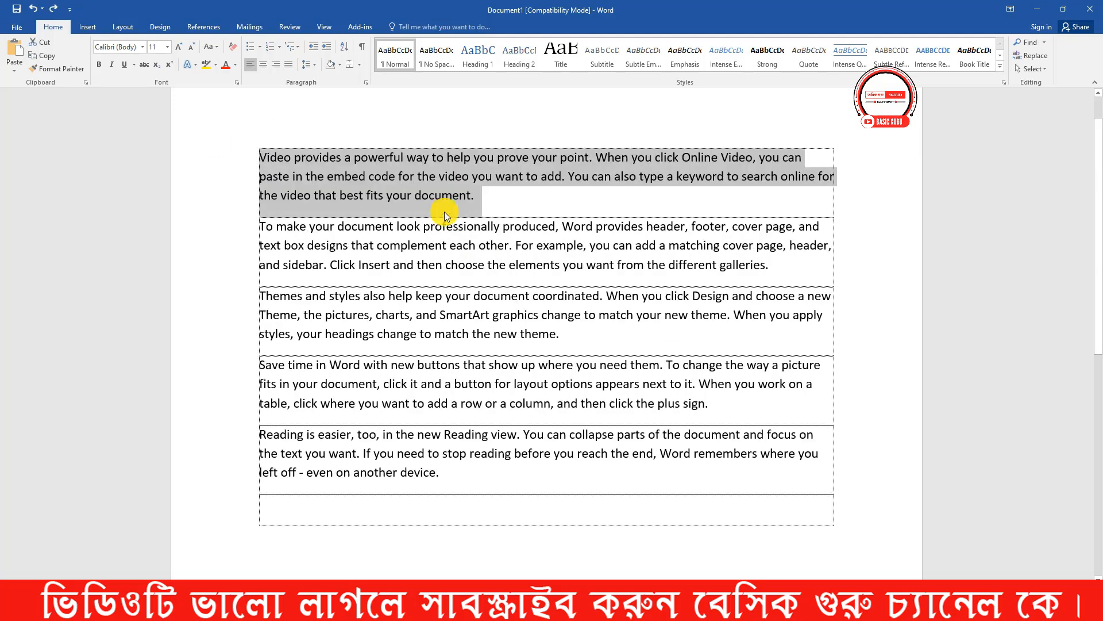
- Delete all five paragraphs at once, undo the deletion and clear the selection
{"action": "left_click_drag", "start_coordinate": [442, 477], "coordinate": [197, 138]}
{"action": "key", "text": "BackSpace"}
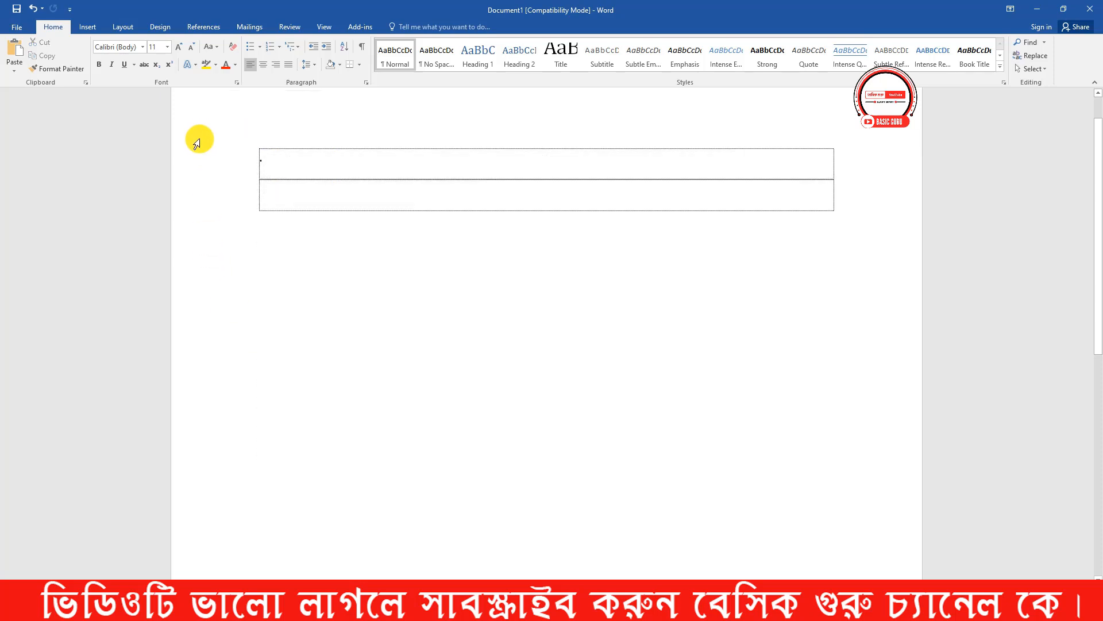
{"action": "key", "text": "ctrl+z"}
{"action": "left_click", "coordinate": [444, 475]}
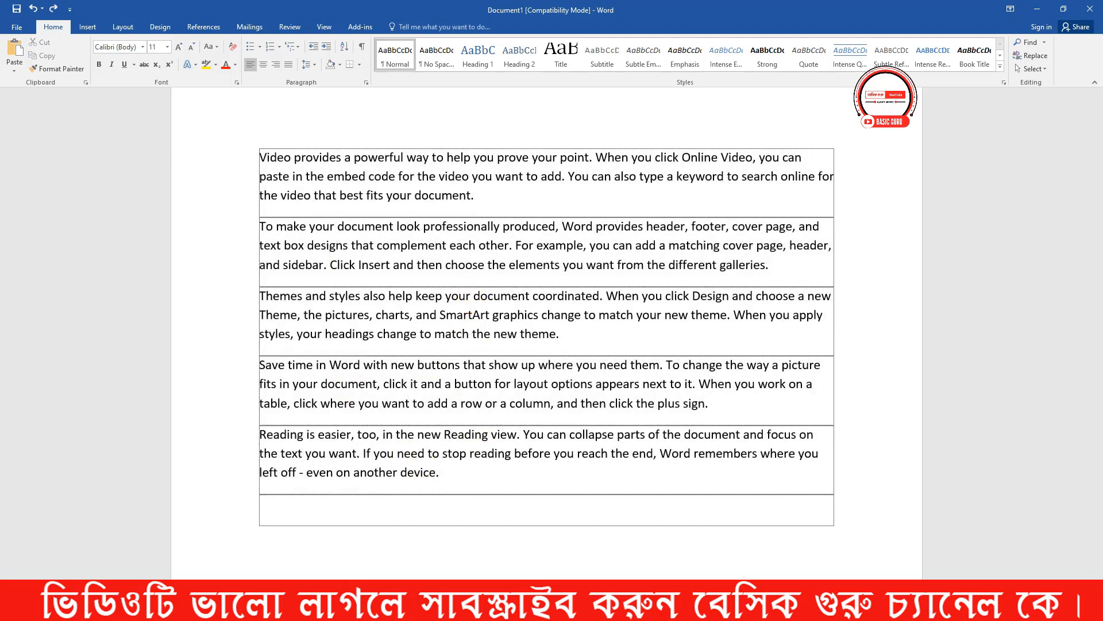
- After checking the shortcut-keys image in the photo viewer, return to Word, delete the first paragraph, and repeatedly undo and redo the deletion
{"action": "left_click", "coordinate": [574, 608]}
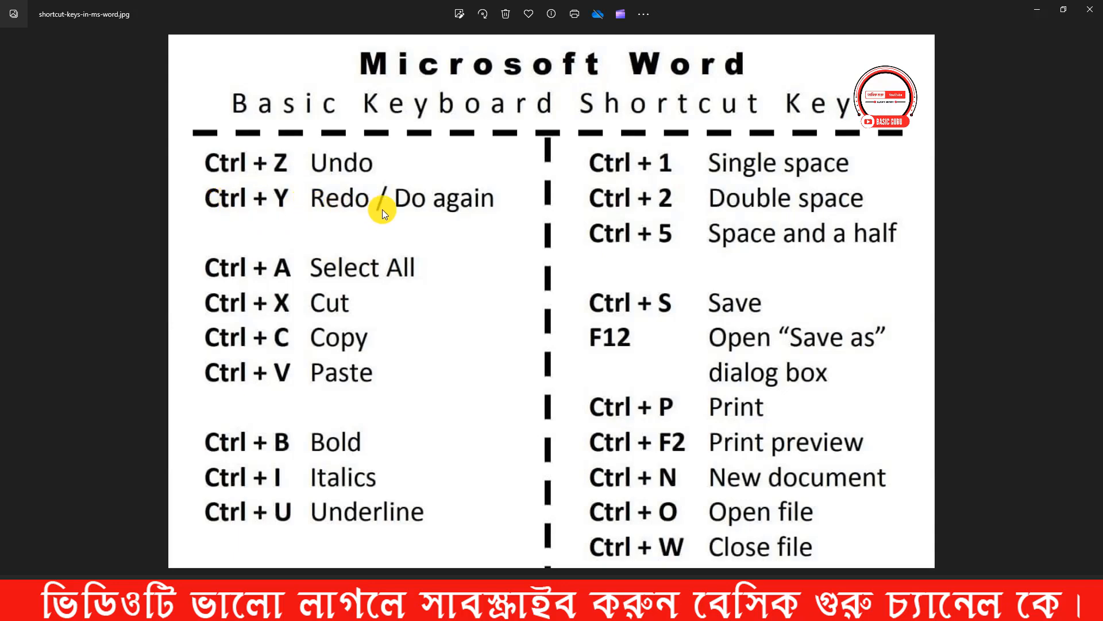
{"action": "left_click", "coordinate": [1037, 9]}
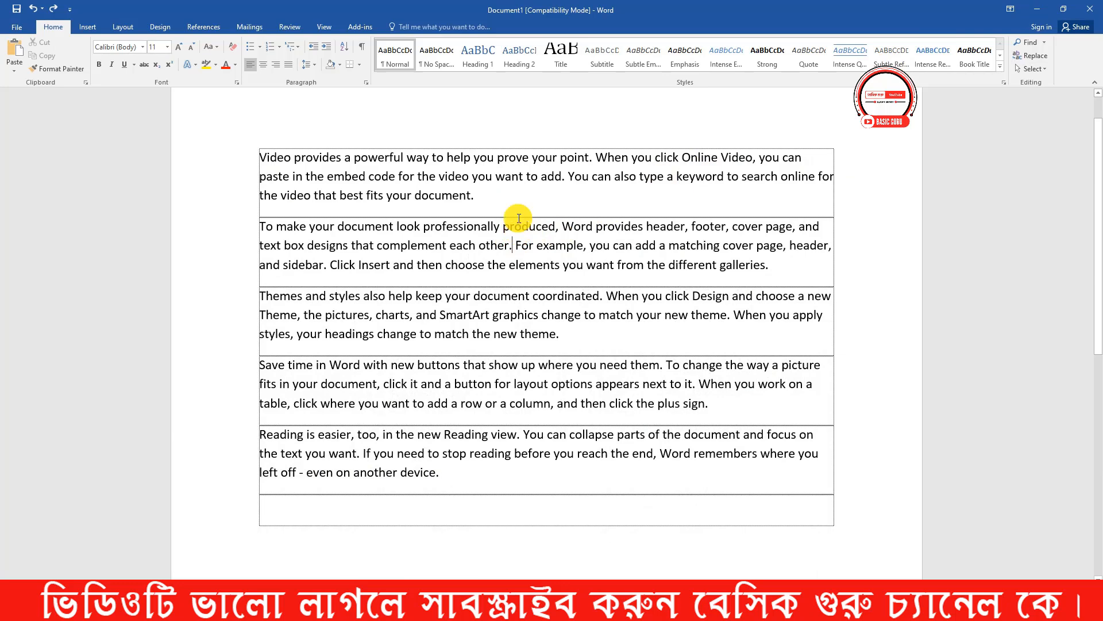
{"action": "left_click", "coordinate": [209, 152]}
{"action": "key", "text": "BackSpace"}
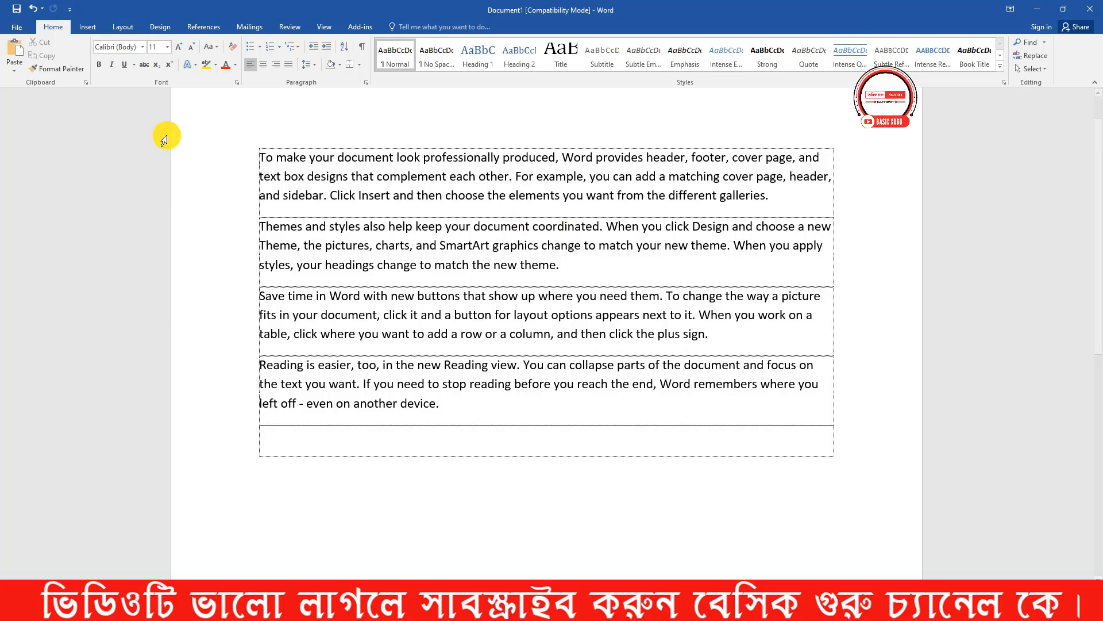
{"action": "key", "text": "ctrl+z"}
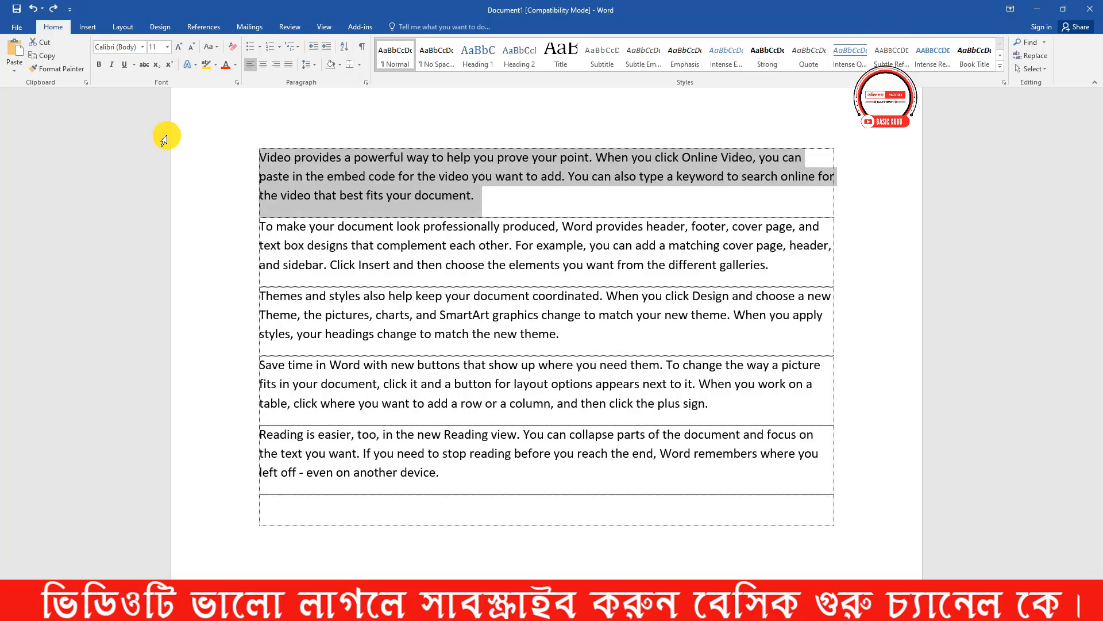
{"action": "key", "text": "ctrl+y"}
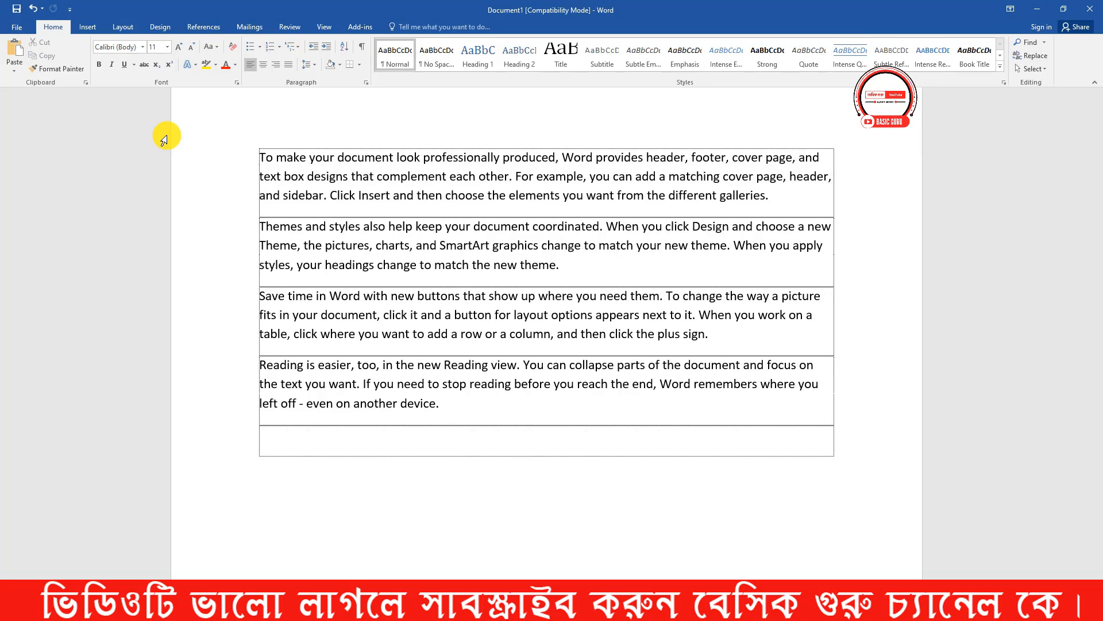
{"action": "key", "text": "ctrl+z"}
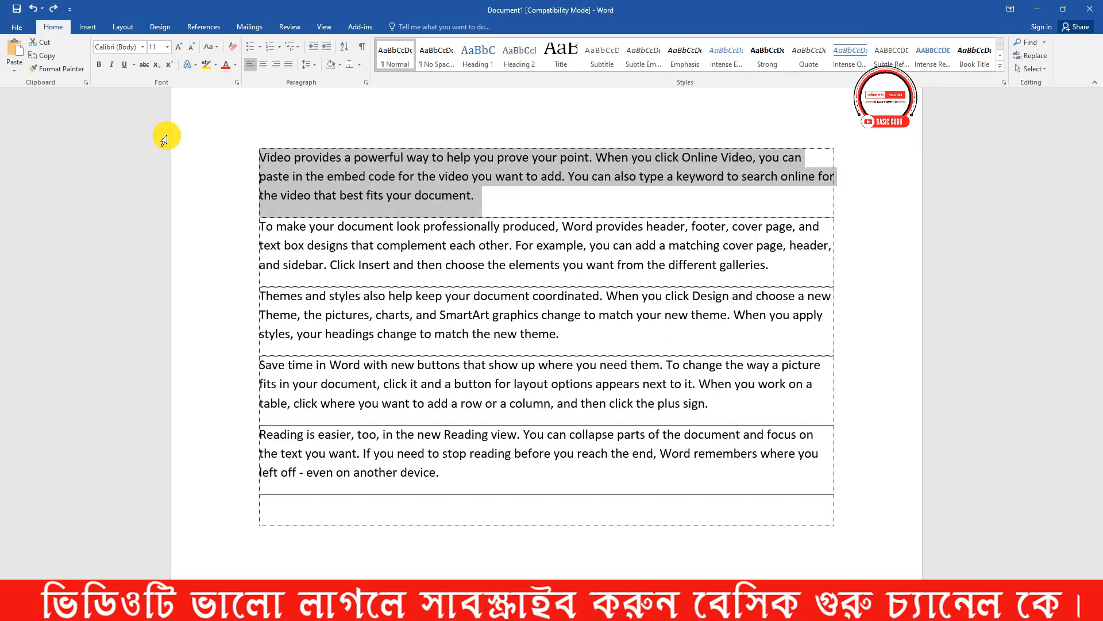
{"action": "key", "text": "ctrl+y"}
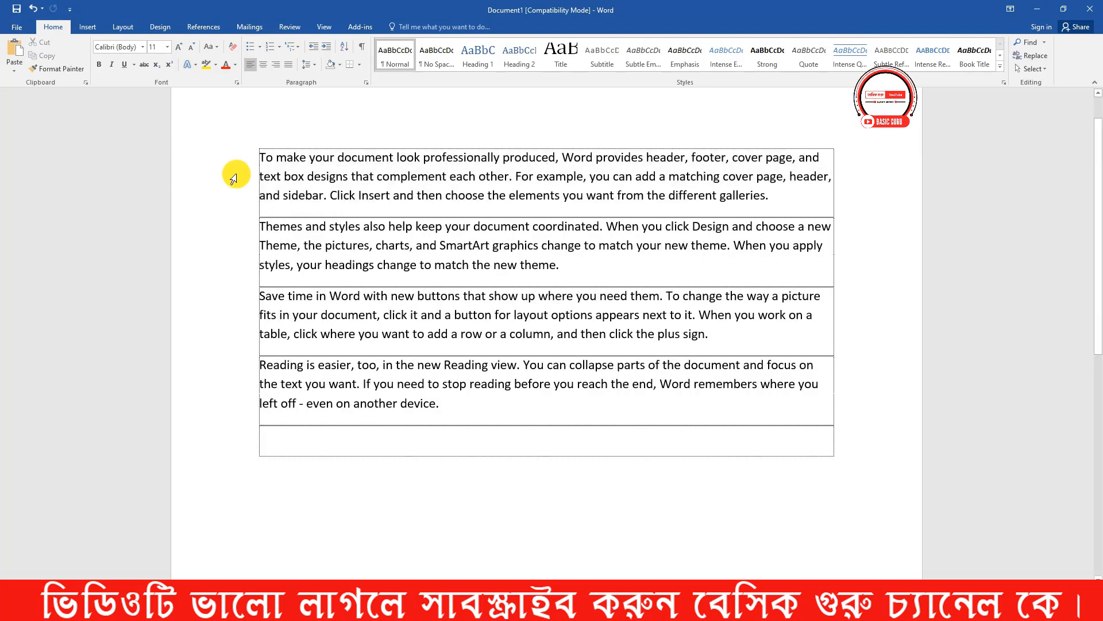
- Delete the paragraph beginning "To make your document", undo the deletion, and delete the paragraph again
{"action": "left_click_drag", "start_coordinate": [704, 178], "coordinate": [304, 141]}
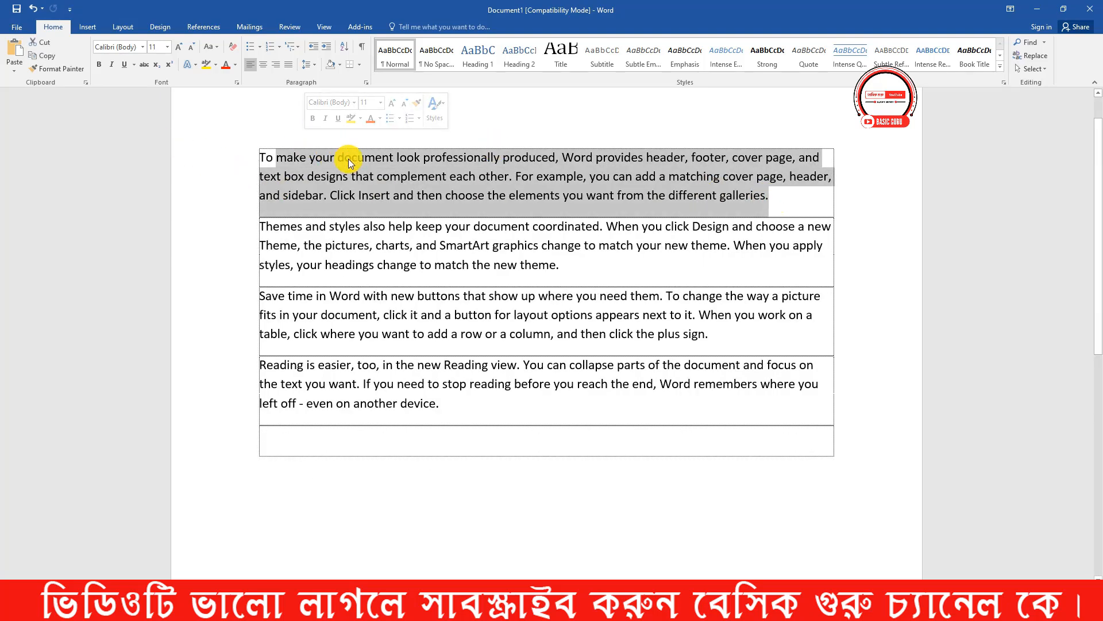
{"action": "left_click", "coordinate": [769, 197]}
{"action": "left_click_drag", "start_coordinate": [722, 185], "coordinate": [116, 69]}
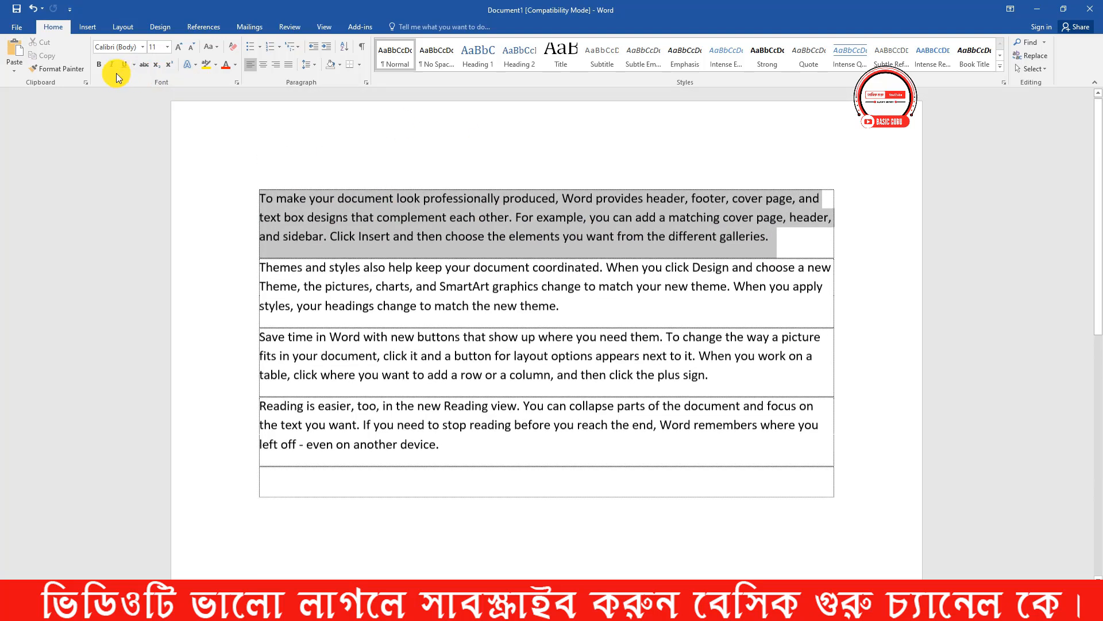
{"action": "key", "text": "BackSpace"}
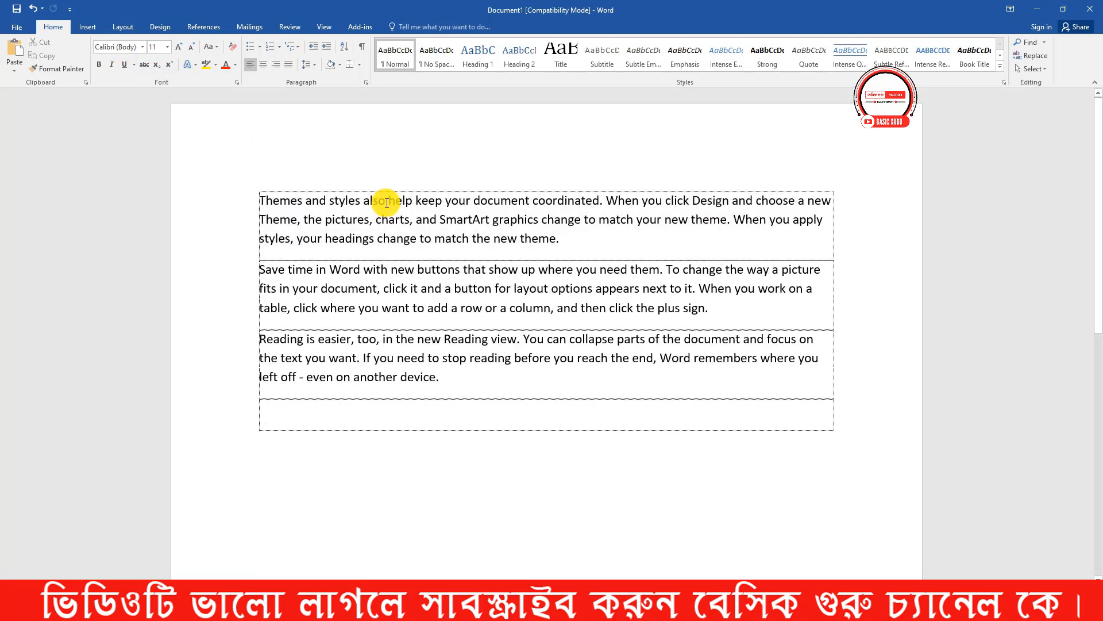
{"action": "key", "text": "ctrl+z"}
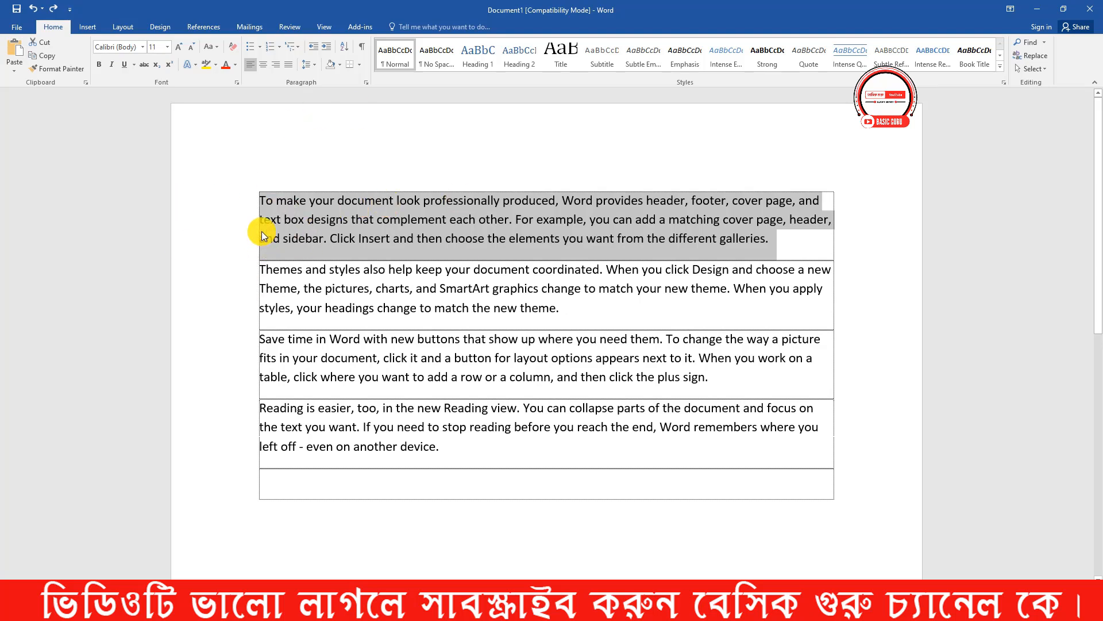
{"action": "key", "text": "BackSpace"}
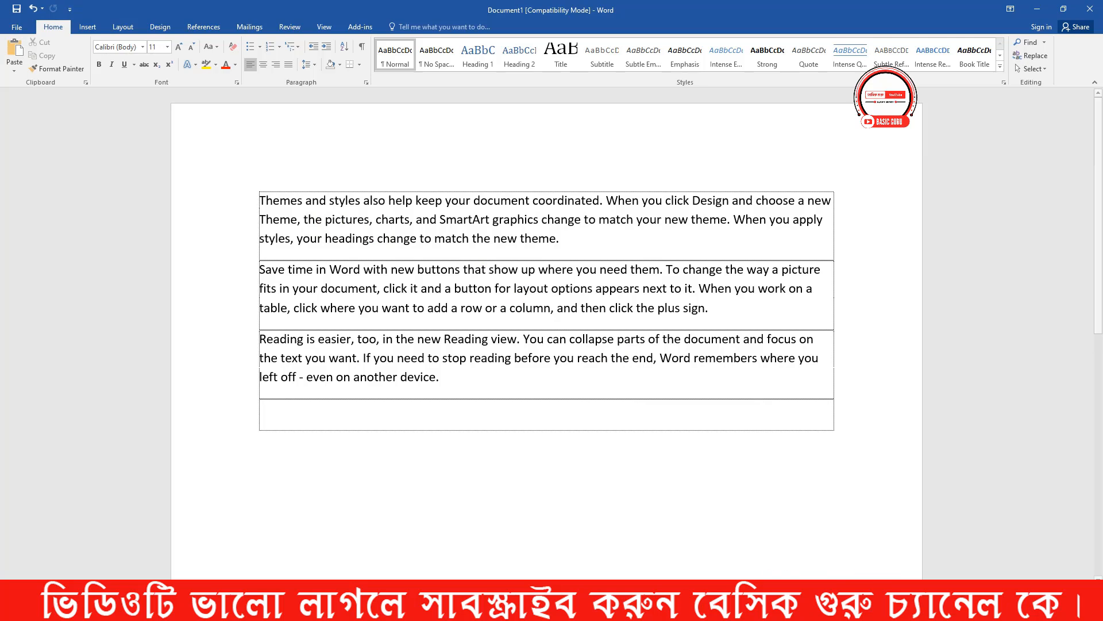
- After checking the shortcut-keys image, return to Word and paste a copy of the three remaining paragraphs directly below them
{"action": "left_click", "coordinate": [491, 609]}
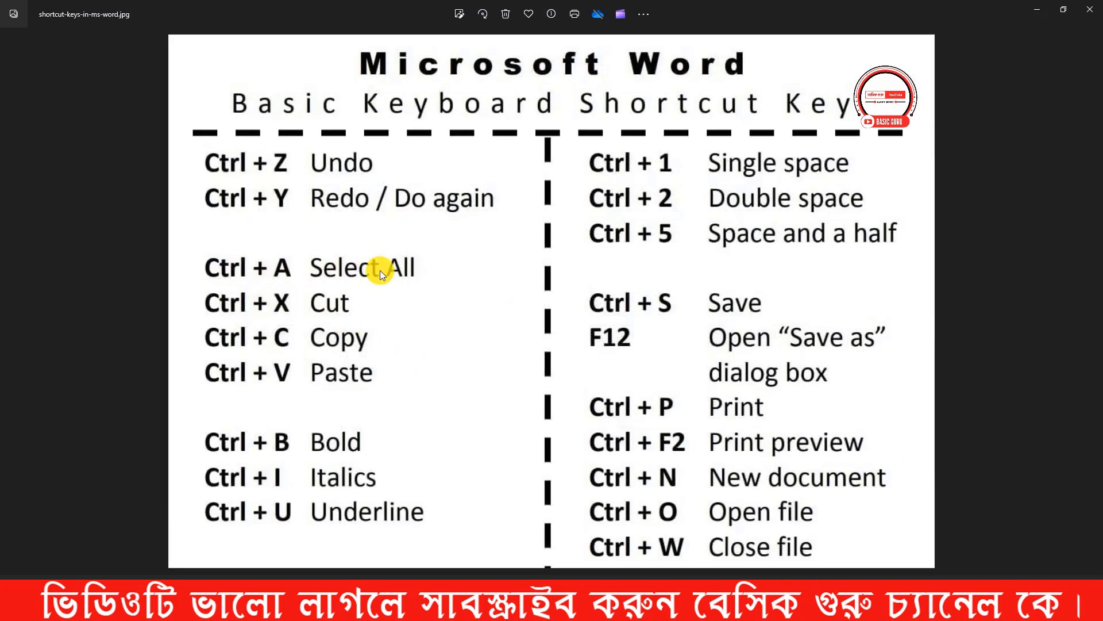
{"action": "left_click", "coordinate": [1037, 9]}
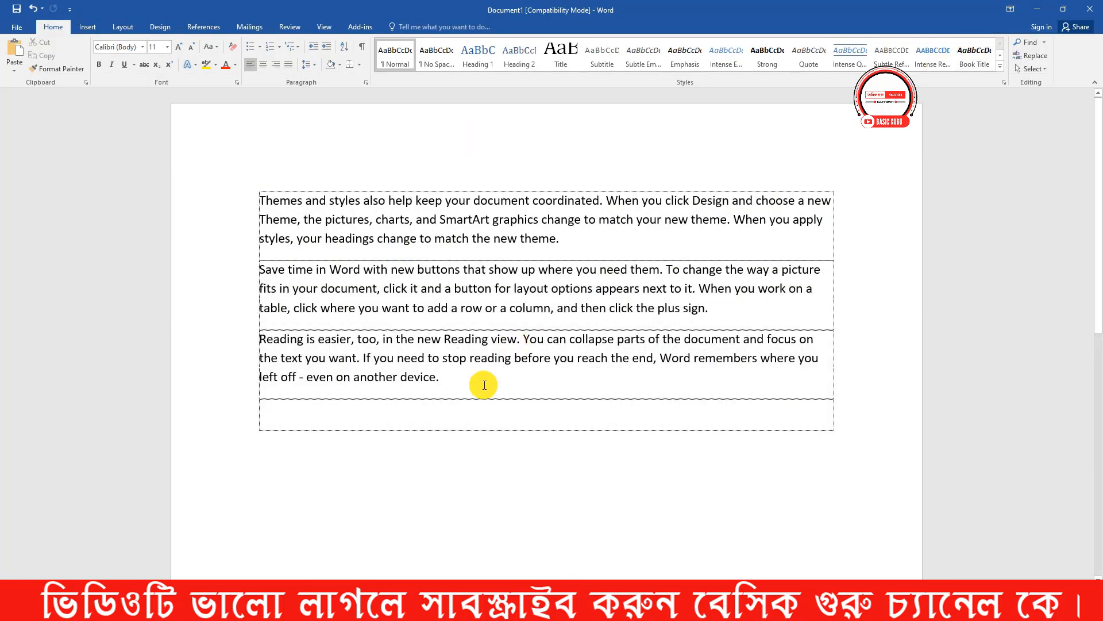
{"action": "left_click_drag", "start_coordinate": [452, 381], "coordinate": [254, 185]}
{"action": "key", "text": "ctrl+c"}
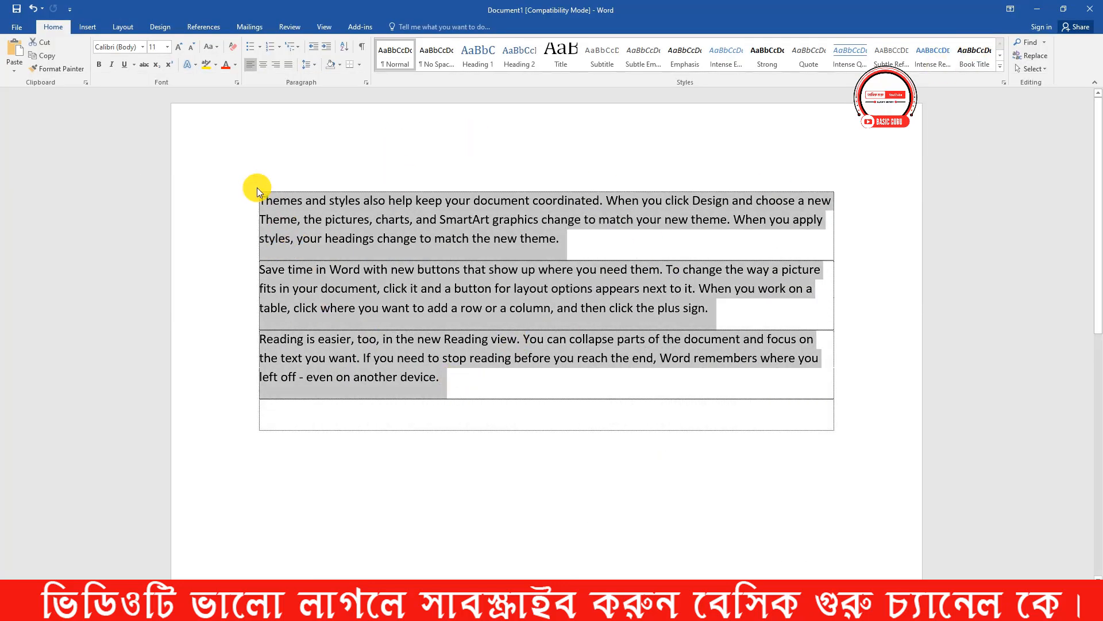
{"action": "left_click", "coordinate": [473, 384]}
{"action": "key", "text": "ctrl+v"}
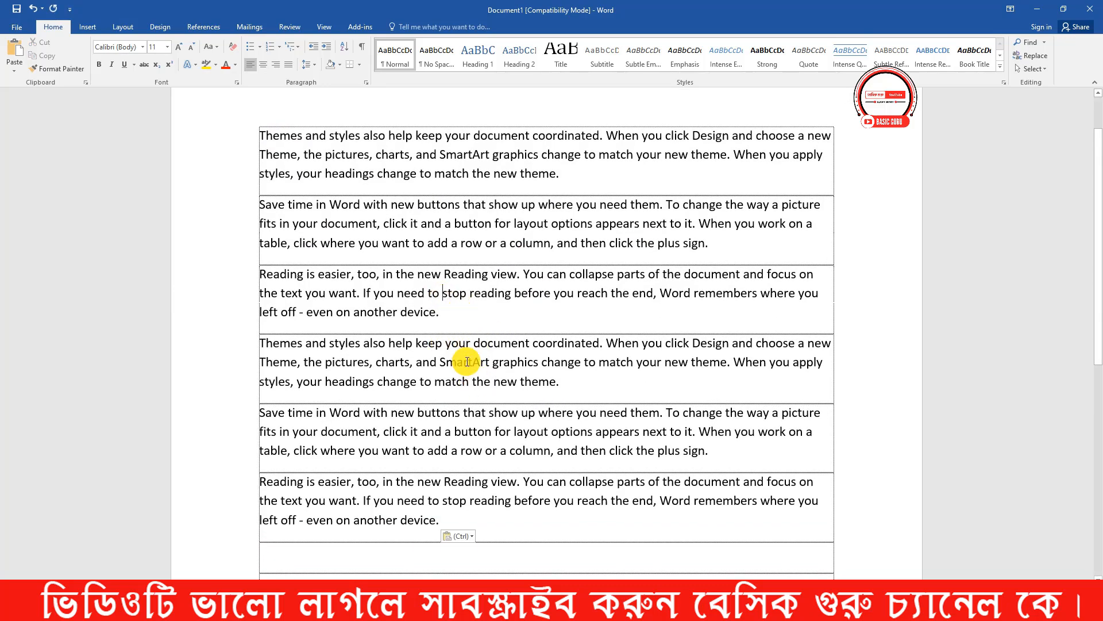
- Select the six paragraphs manually, and select the entire document twice with Select All, clearing the selection each time
{"action": "left_click", "coordinate": [453, 314]}
{"action": "left_click_drag", "start_coordinate": [259, 135], "coordinate": [532, 518]}
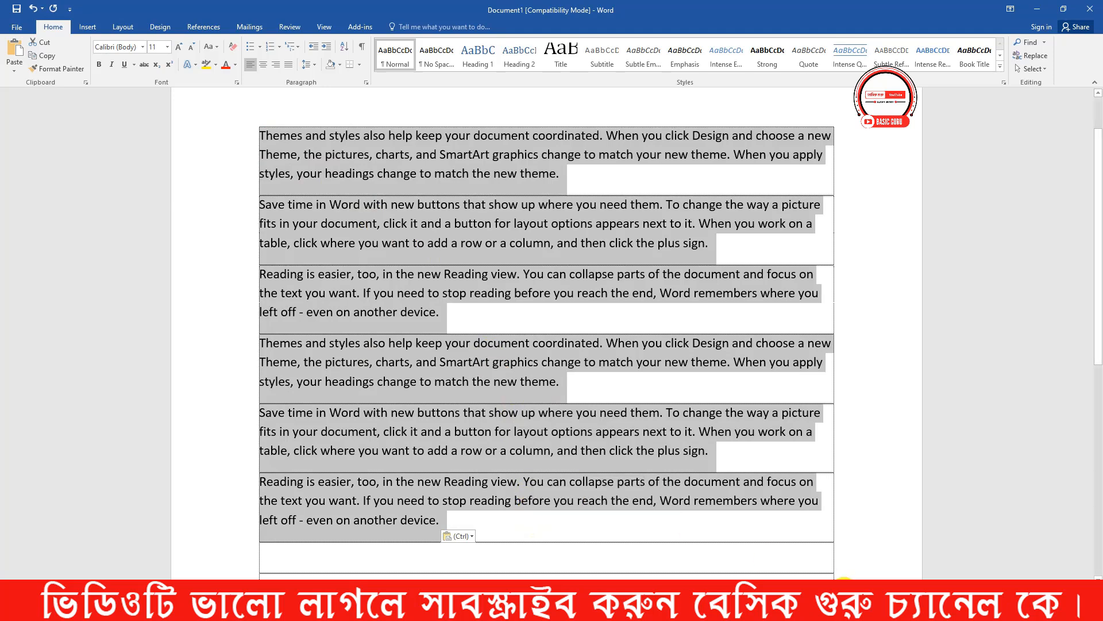
{"action": "left_click", "coordinate": [457, 516]}
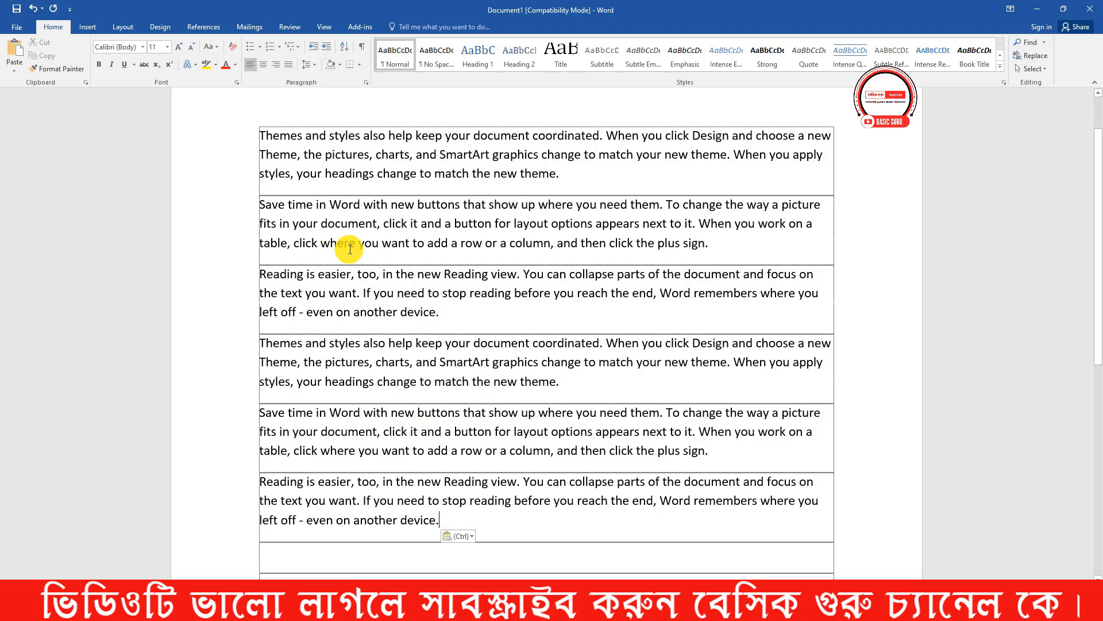
{"action": "key", "text": "ctrl+a"}
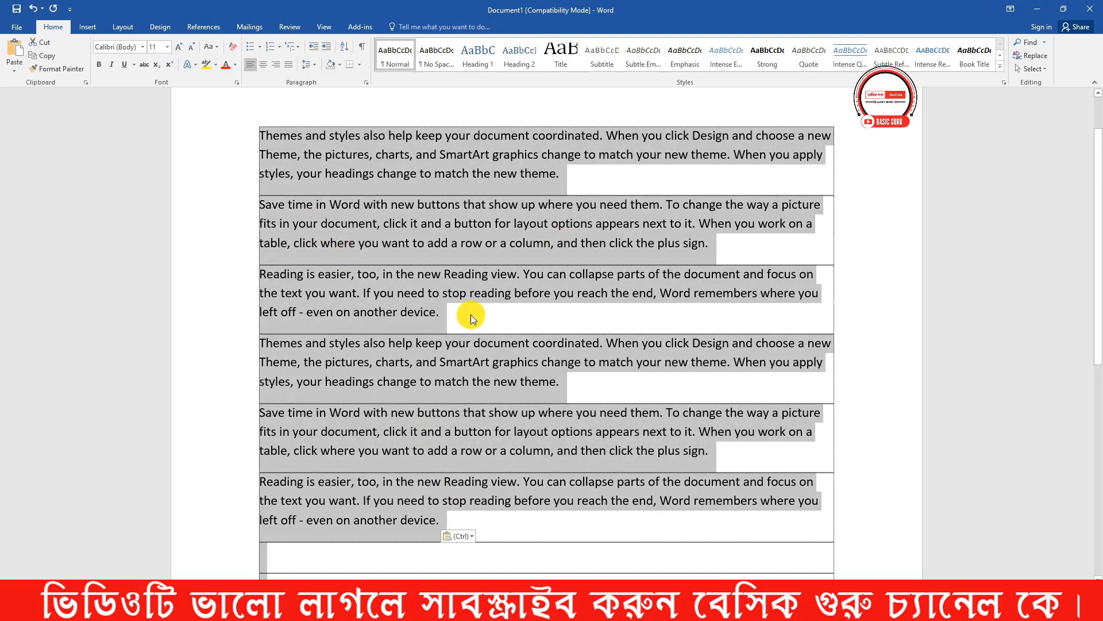
{"action": "left_click", "coordinate": [506, 528]}
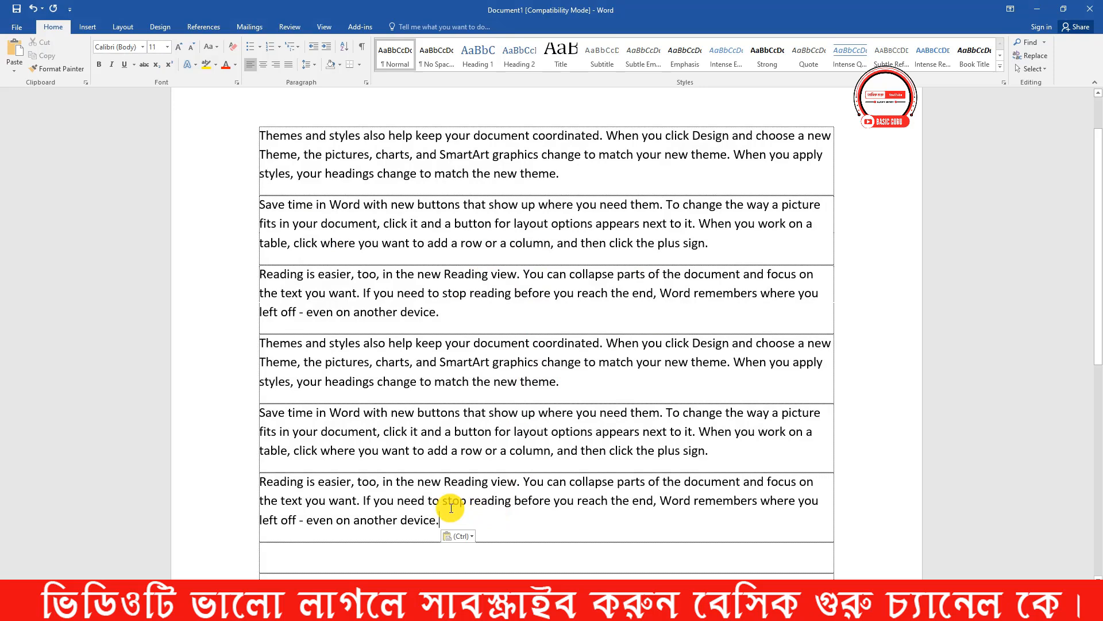
{"action": "key", "text": "ctrl+a"}
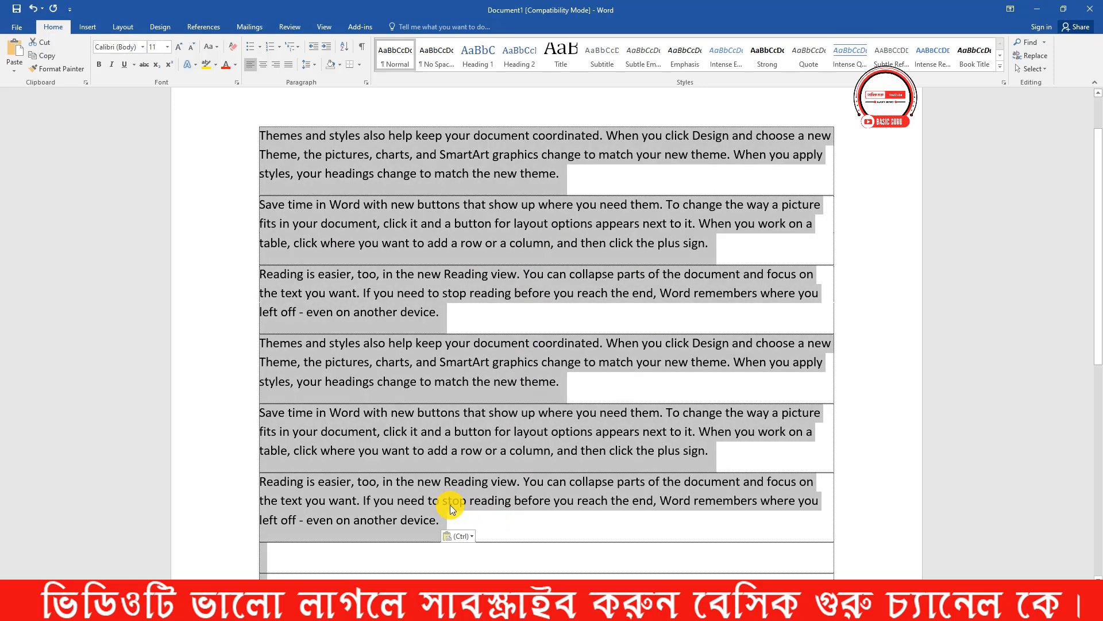
{"action": "left_click", "coordinate": [672, 522]}
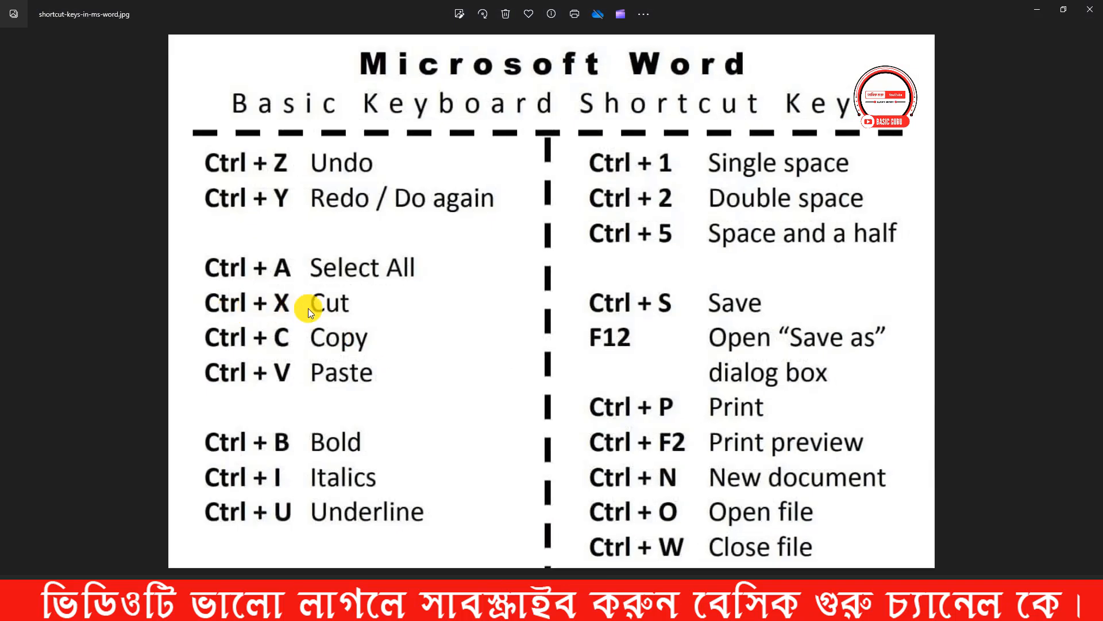
- Switch from the shortcut-keys image back to Word and cut the first paragraph, beginning "Themes and styles"
{"action": "left_click", "coordinate": [1036, 15]}
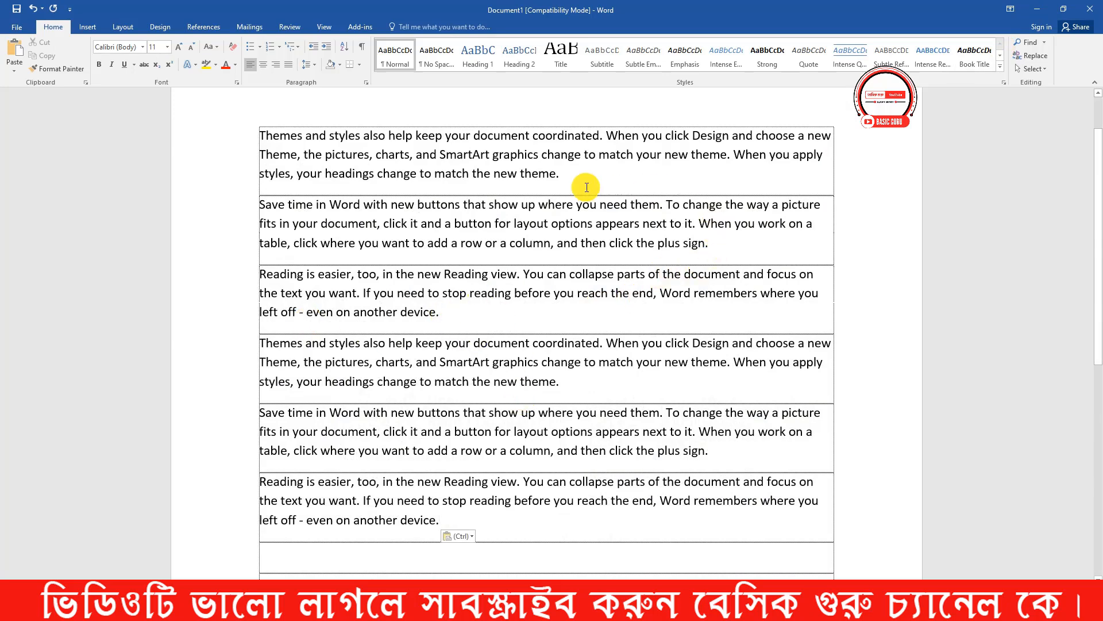
{"action": "left_click_drag", "start_coordinate": [569, 178], "coordinate": [235, 131]}
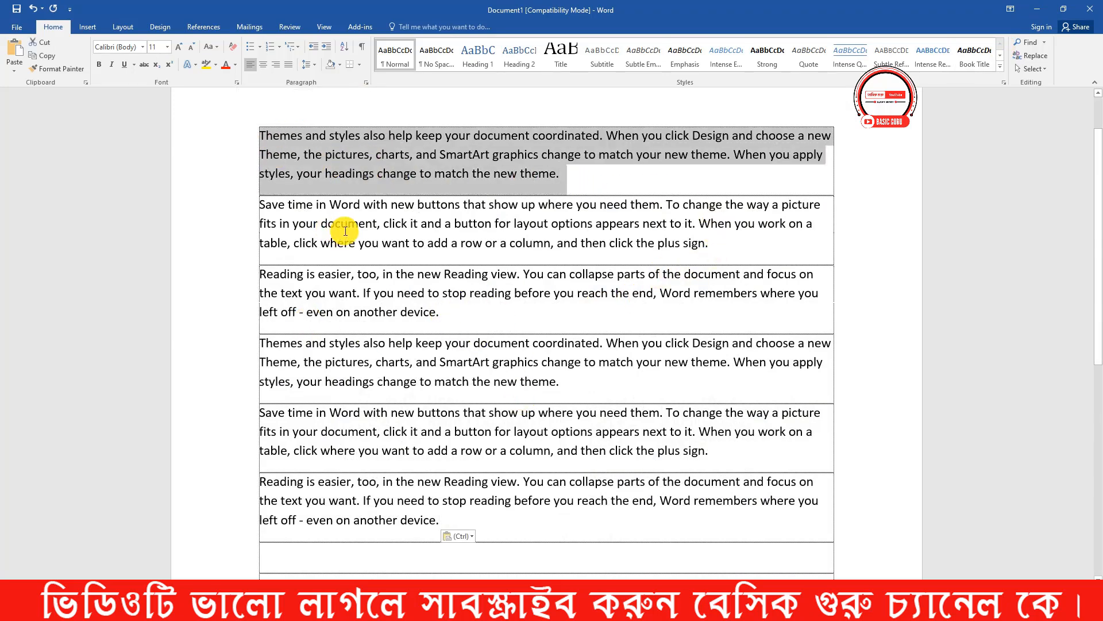
{"action": "key", "text": "ctrl+x"}
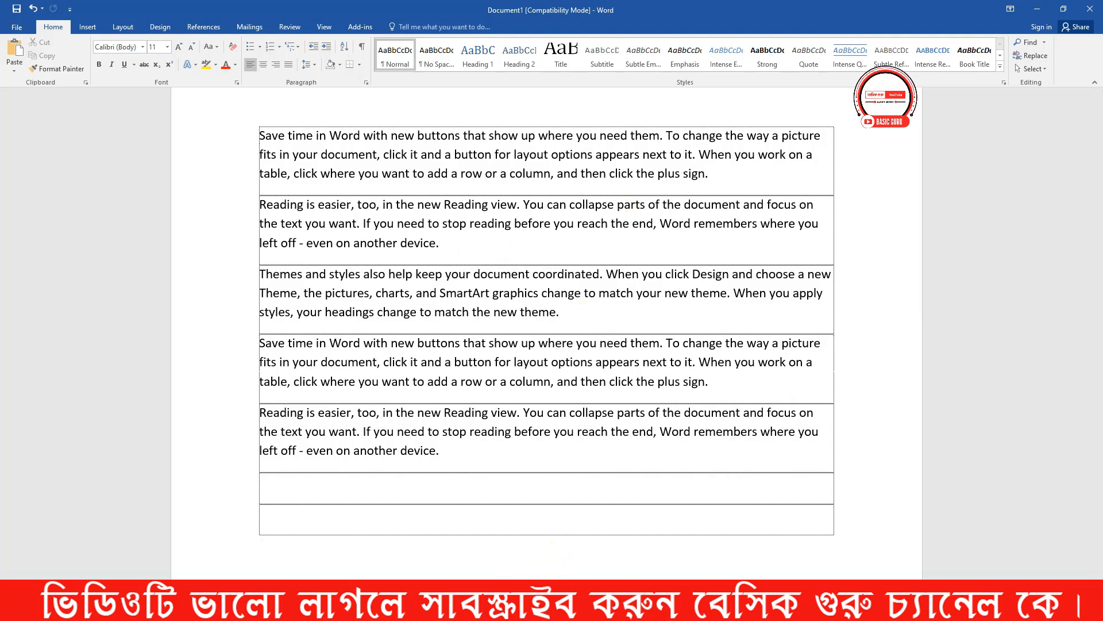
- Check the shortcut-keys image, return to Word, and practise selecting the first and second paragraphs in turn
{"action": "left_click", "coordinate": [480, 607]}
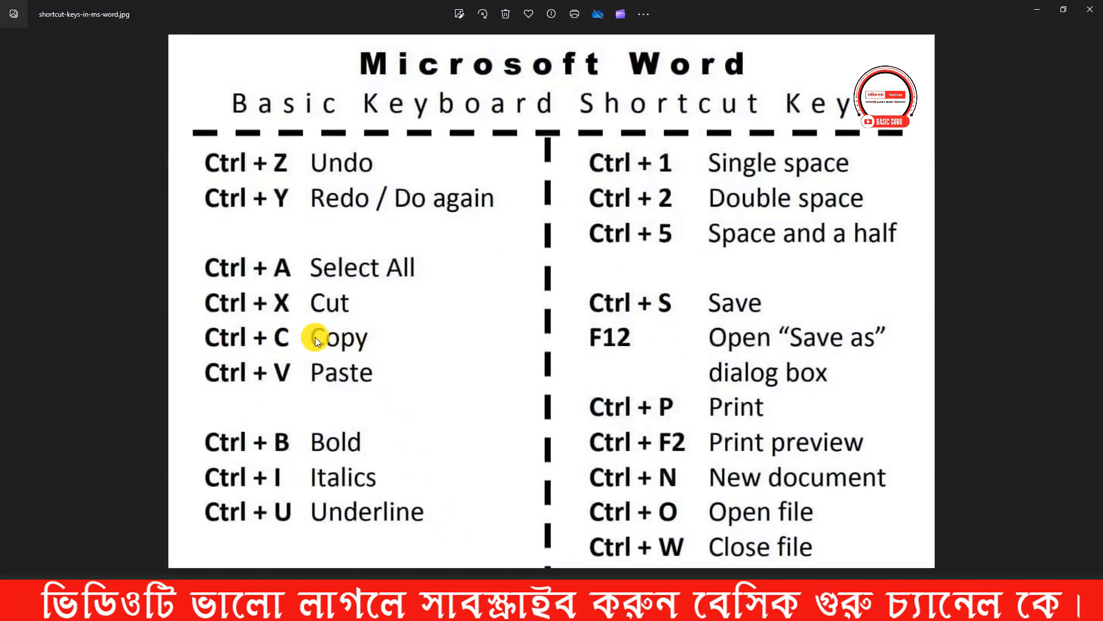
{"action": "left_click", "coordinate": [1028, 15]}
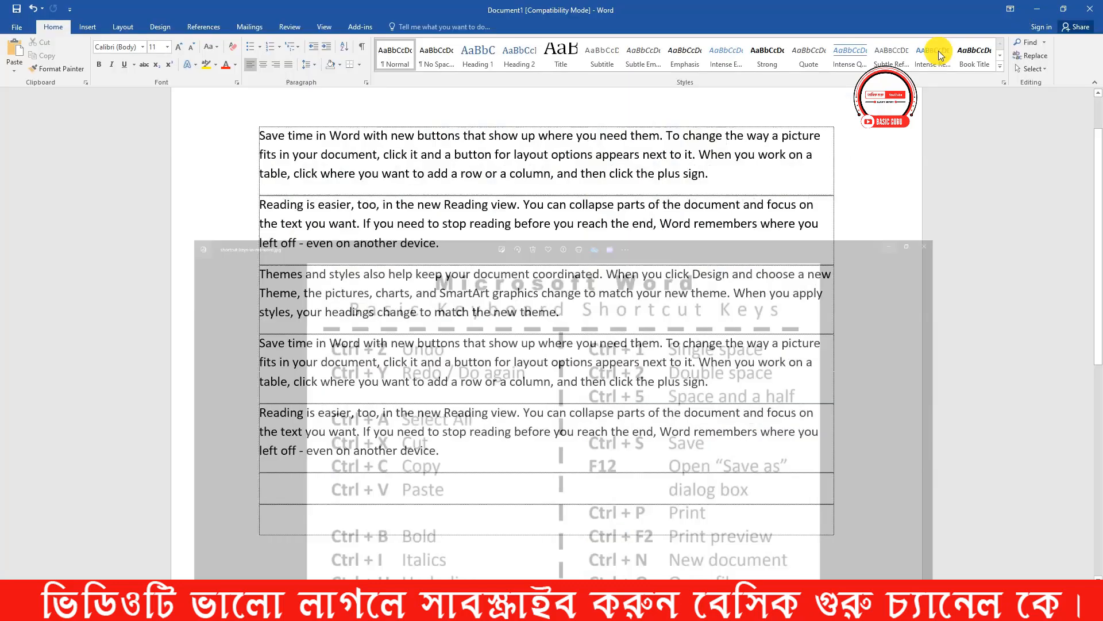
{"action": "left_click_drag", "start_coordinate": [719, 172], "coordinate": [246, 123]}
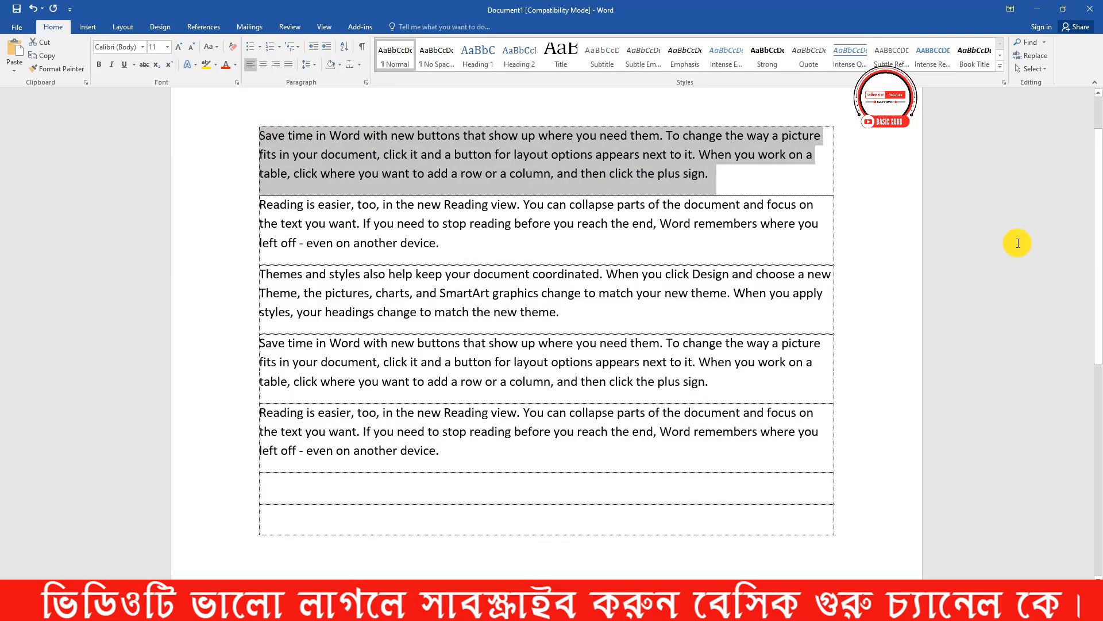
{"action": "left_click", "coordinate": [644, 253]}
{"action": "left_click", "coordinate": [394, 239]}
{"action": "triple_click", "coordinate": [394, 238]}
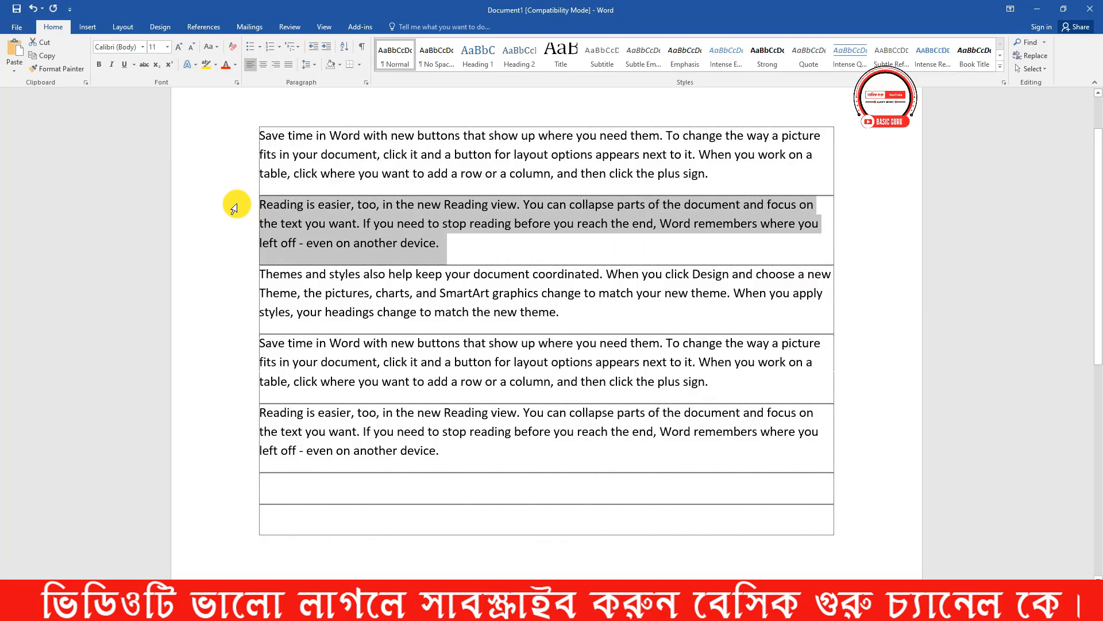
{"action": "triple_click", "coordinate": [739, 173]}
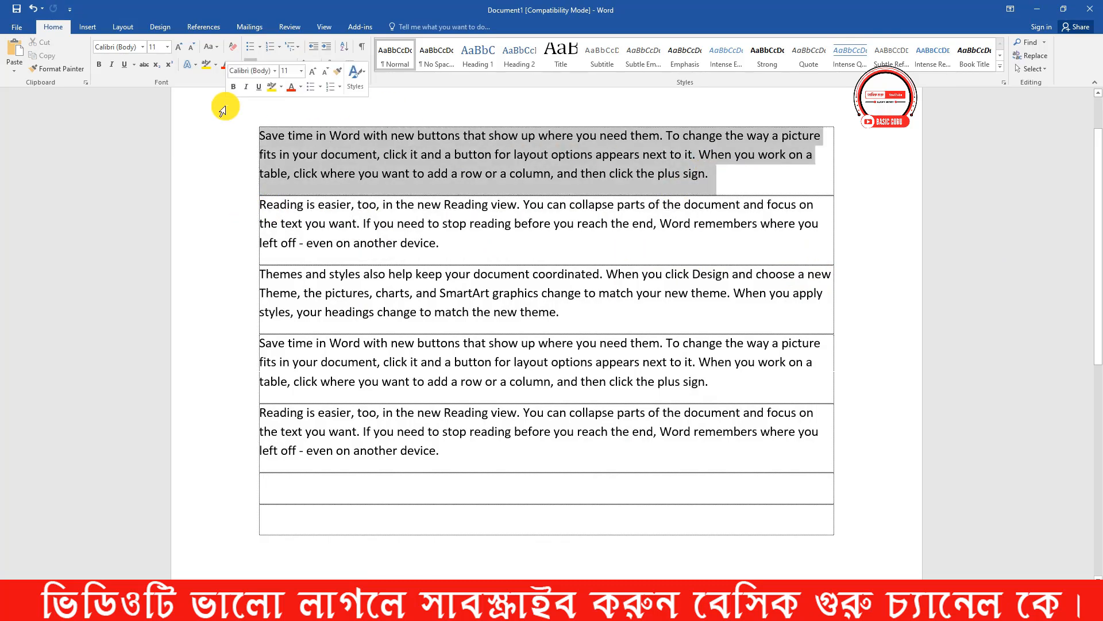
{"action": "left_click_drag", "start_coordinate": [459, 247], "coordinate": [254, 205]}
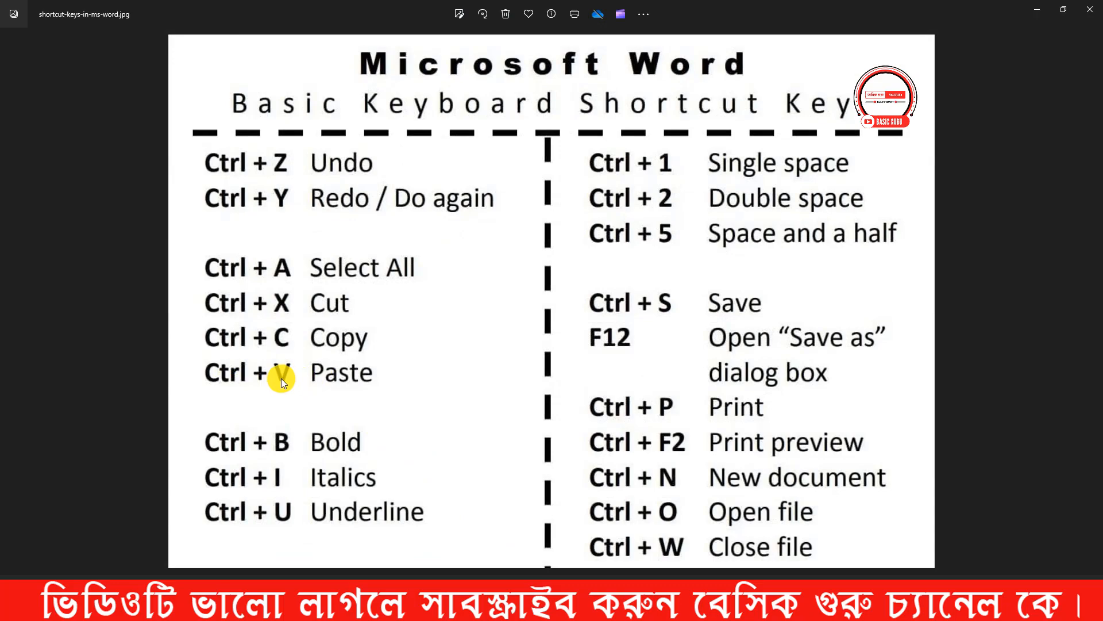
- Return to Word from the shortcut-keys image and paste a copy of the second paragraph, beginning "Reading is easier", into the first empty row
{"action": "left_click", "coordinate": [1037, 10]}
{"action": "scroll", "coordinate": [518, 460], "scroll_direction": "down", "scroll_amount": 3}
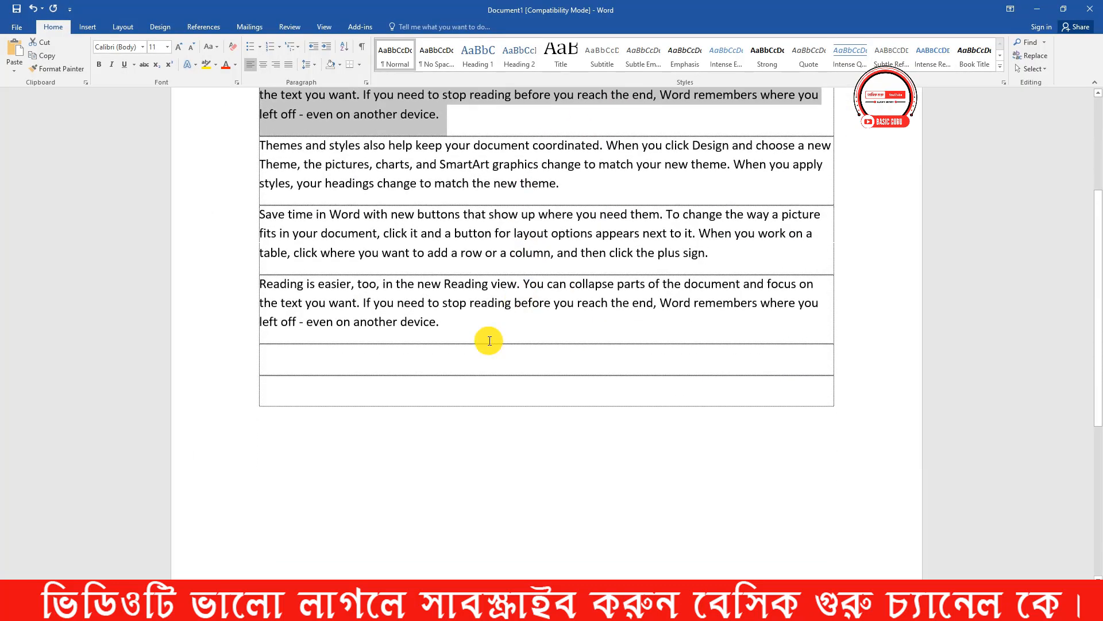
{"action": "left_click", "coordinate": [329, 362]}
{"action": "scroll", "coordinate": [493, 247], "scroll_direction": "up", "scroll_amount": 3}
{"action": "left_click", "coordinate": [430, 196]}
{"action": "left_click_drag", "start_coordinate": [429, 196], "coordinate": [263, 161]}
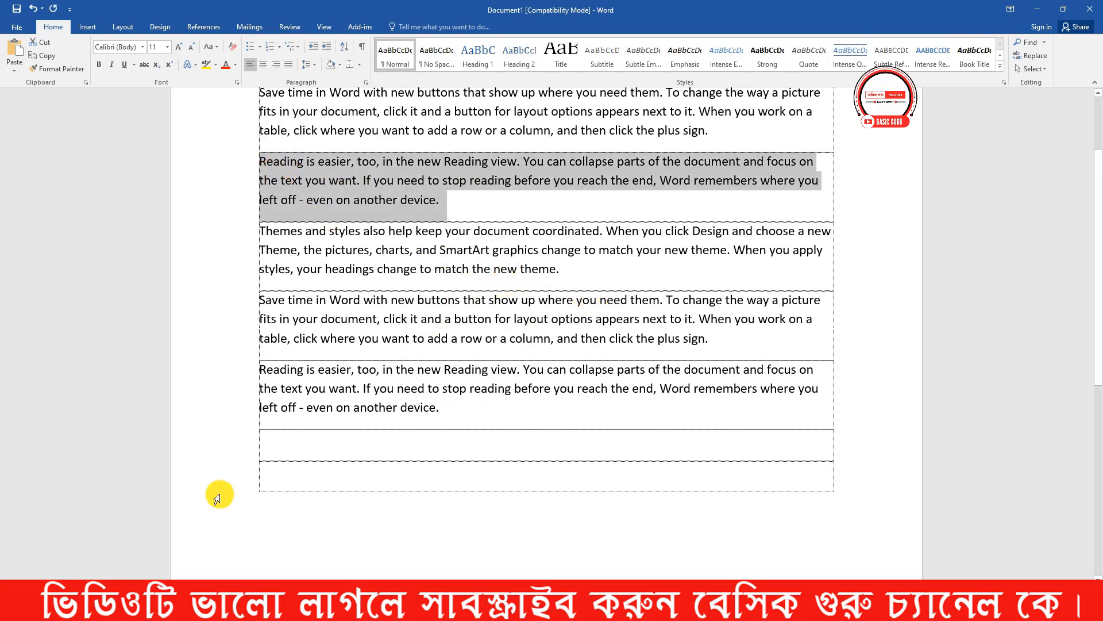
{"action": "left_click", "coordinate": [272, 452]}
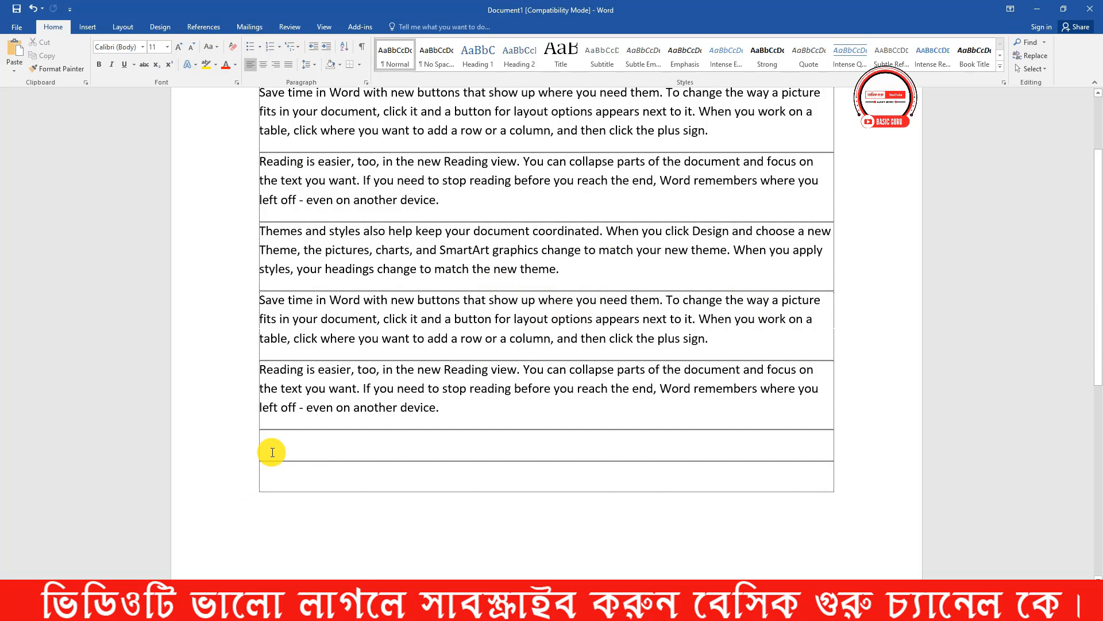
{"action": "key", "text": "ctrl+v"}
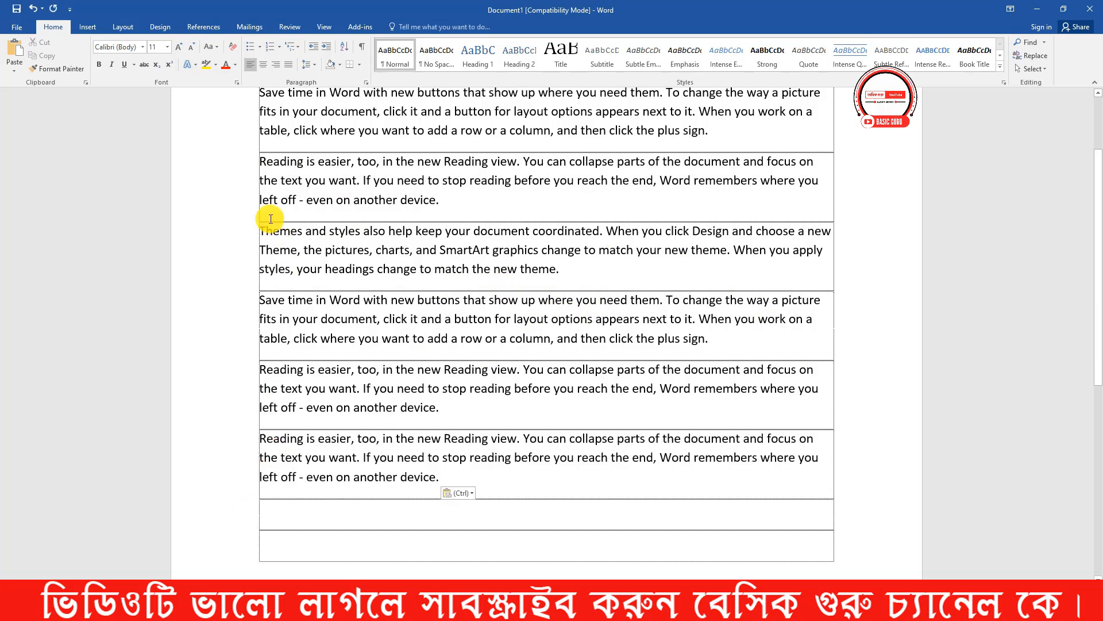
- Select the original second paragraph and its pasted copy in turn to compare them
{"action": "left_click_drag", "start_coordinate": [262, 167], "coordinate": [443, 213]}
{"action": "left_click_drag", "start_coordinate": [260, 439], "coordinate": [460, 474]}
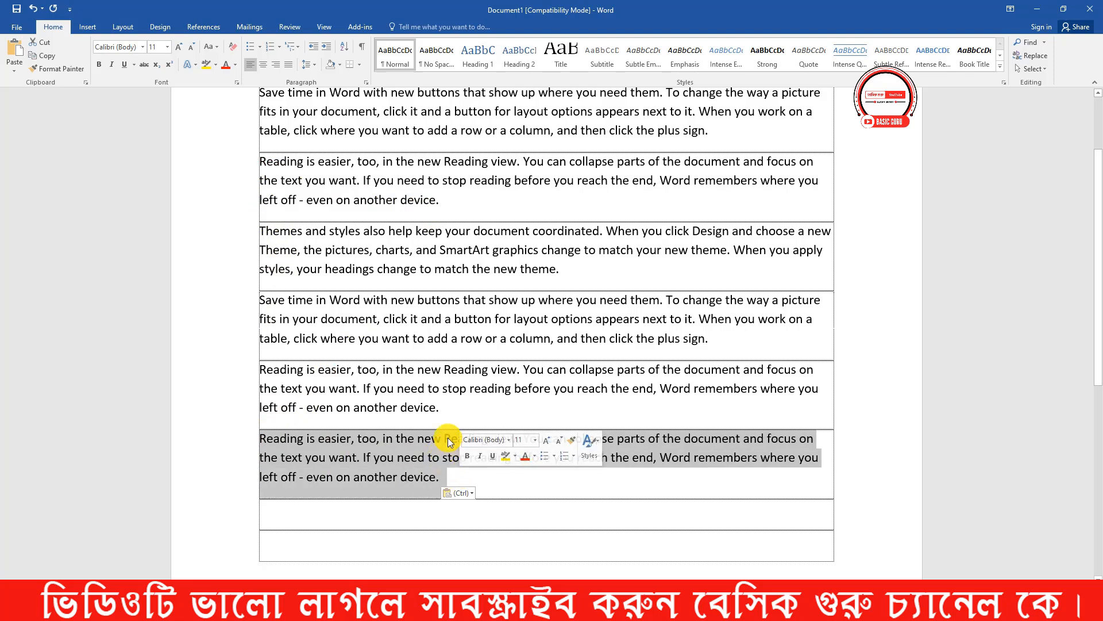
{"action": "key", "text": "Delete"}
- Cut the first paragraph, beginning "Save time in Word", and paste it into the first empty row below the remaining paragraphs
{"action": "scroll", "coordinate": [454, 421], "scroll_direction": "up", "scroll_amount": 8}
{"action": "left_click_drag", "start_coordinate": [718, 216], "coordinate": [269, 174]}
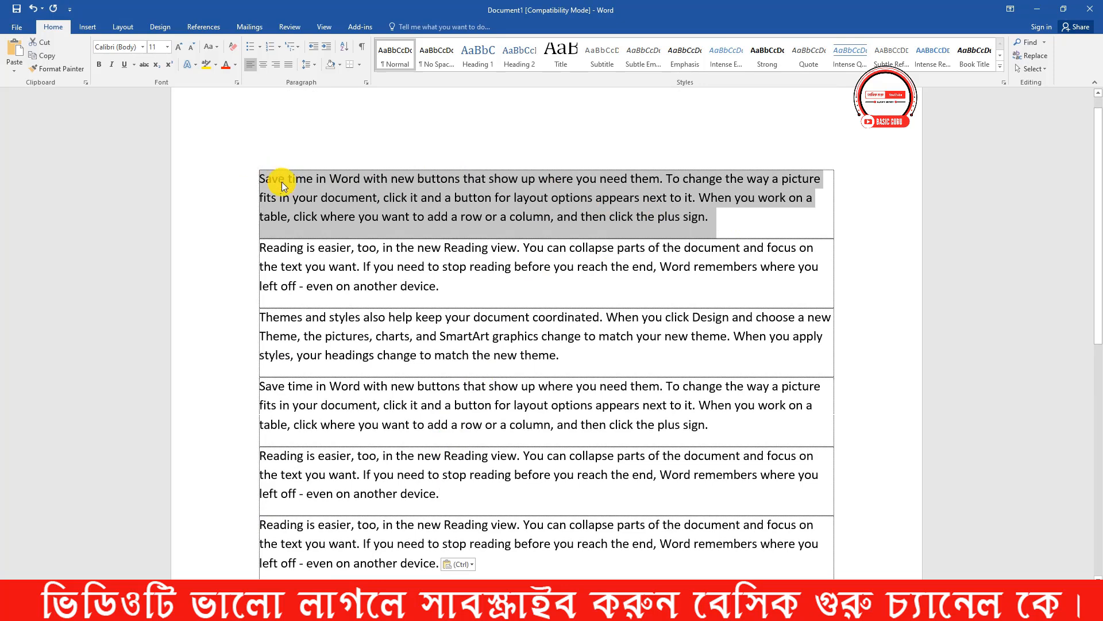
{"action": "key", "text": "ctrl+x"}
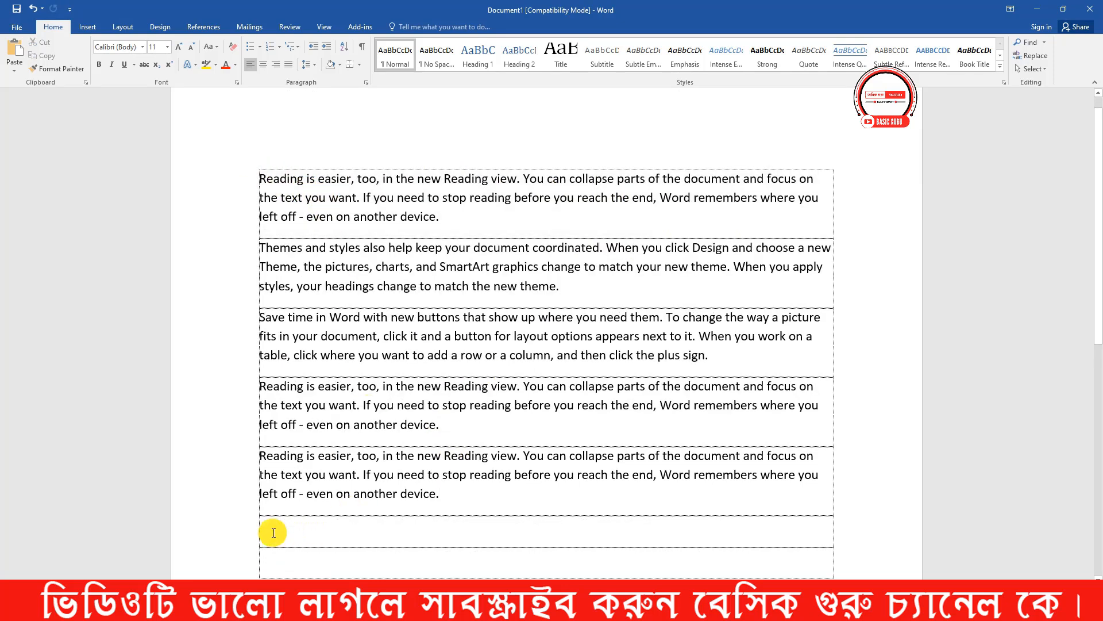
{"action": "key", "text": "ctrl+v"}
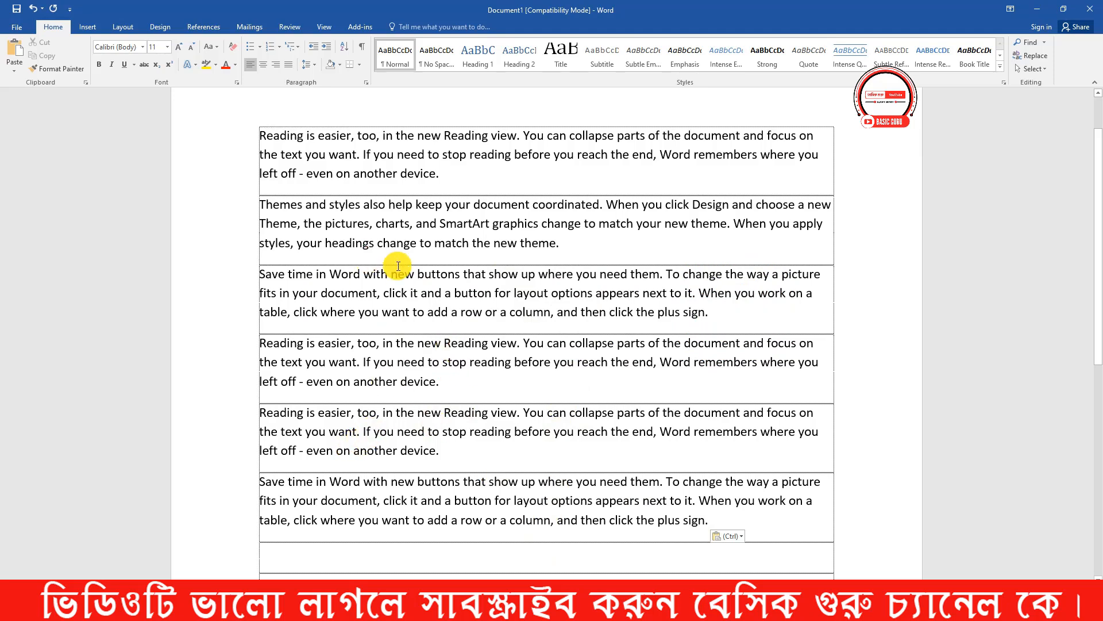
- After checking the shortcut-keys image, return to Word and make the first paragraph, beginning "Reading is easier", bold
{"action": "left_click_drag", "start_coordinate": [449, 173], "coordinate": [291, 141]}
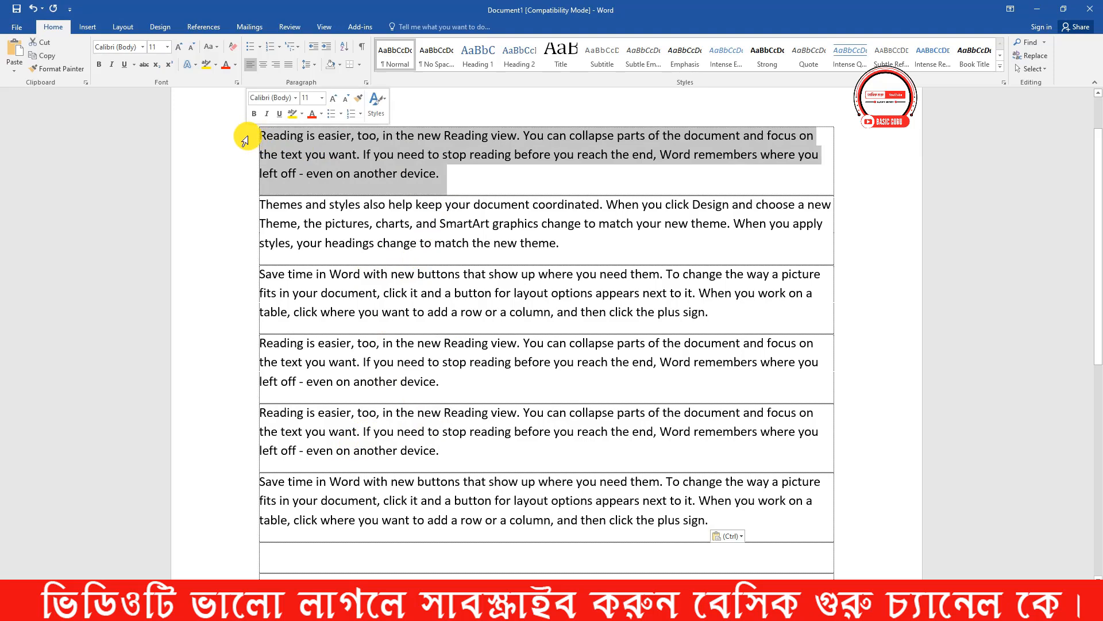
{"action": "left_click", "coordinate": [612, 558]}
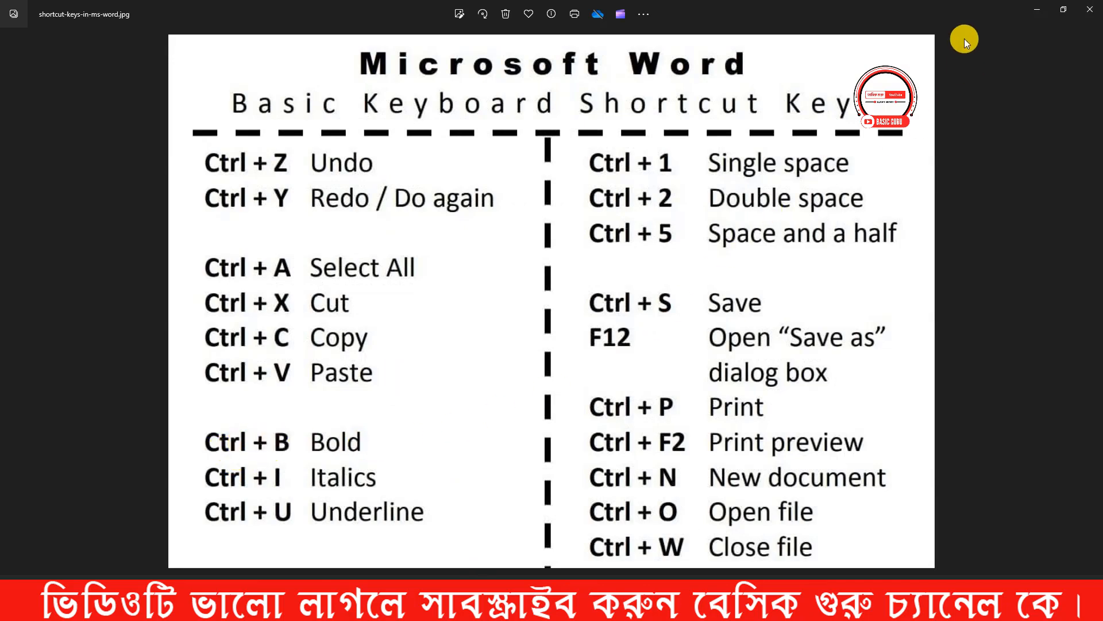
{"action": "left_click", "coordinate": [1029, 8]}
{"action": "left_click_drag", "start_coordinate": [456, 172], "coordinate": [256, 123]}
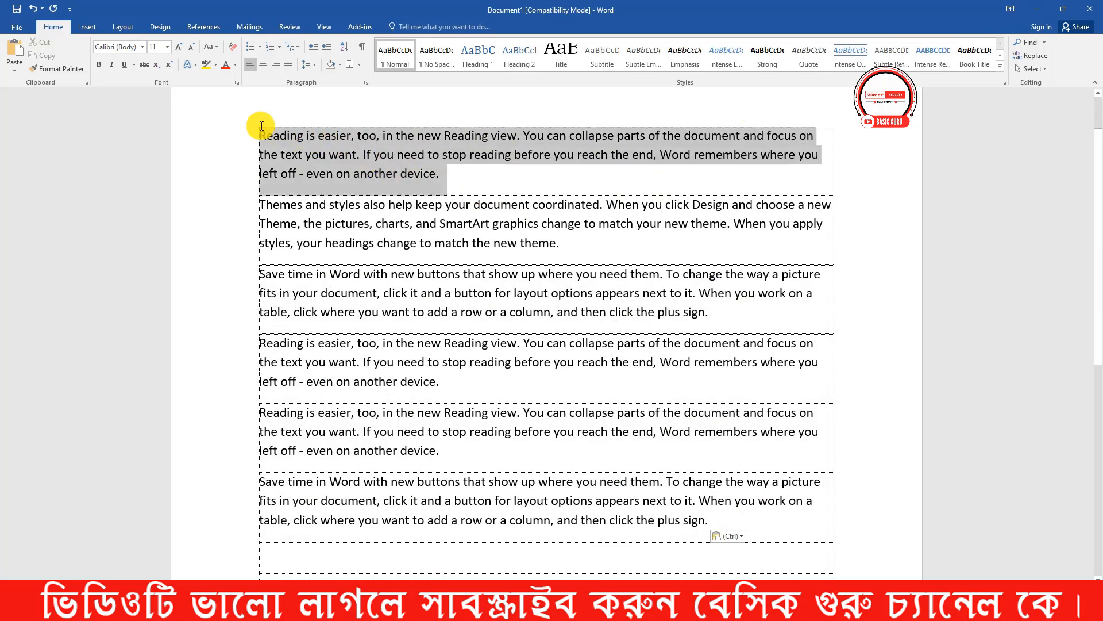
{"action": "left_click", "coordinate": [99, 65]}
{"action": "left_click", "coordinate": [448, 175]}
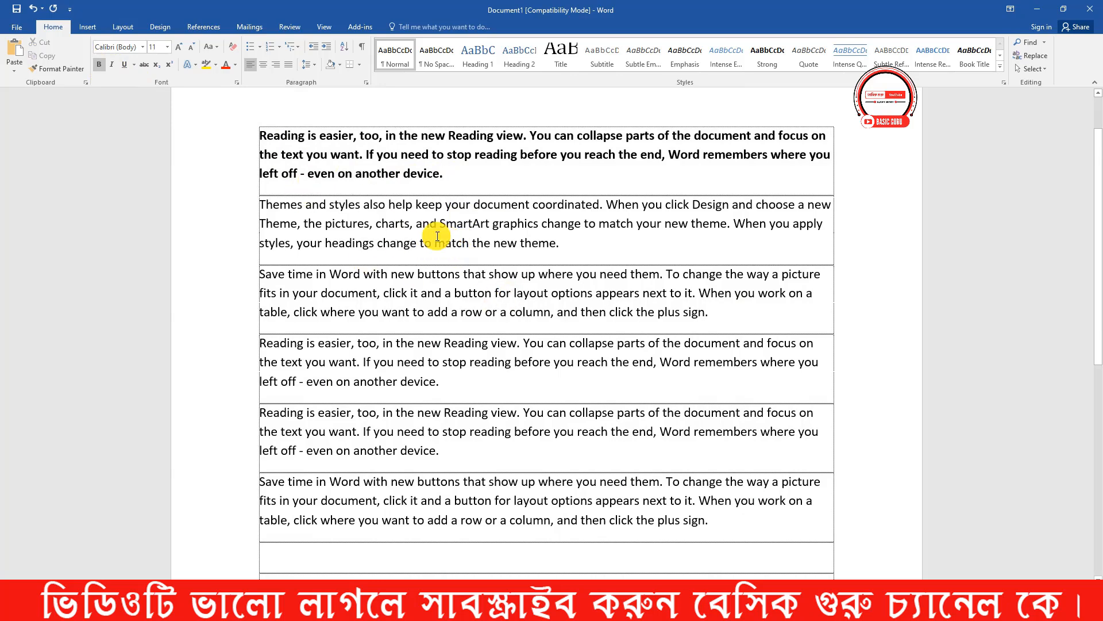
- Make the second paragraph, beginning "Themes and styles", bold and remove its bold formatting again
{"action": "left_click_drag", "start_coordinate": [541, 242], "coordinate": [254, 201]}
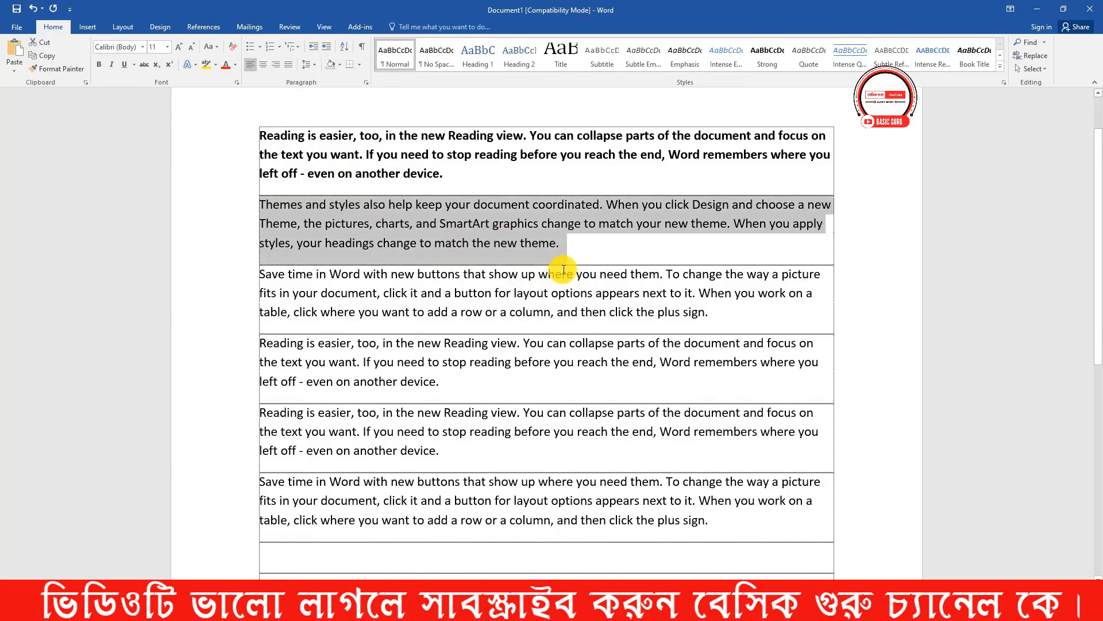
{"action": "key", "text": "ctrl+b"}
{"action": "left_click", "coordinate": [636, 252]}
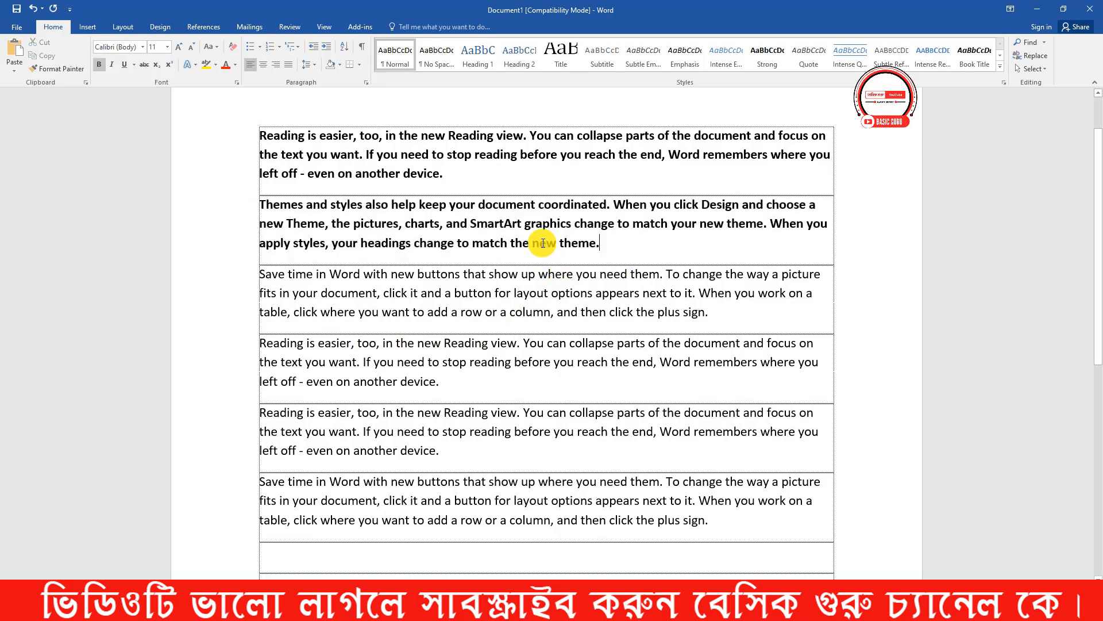
{"action": "left_click_drag", "start_coordinate": [641, 243], "coordinate": [258, 211]}
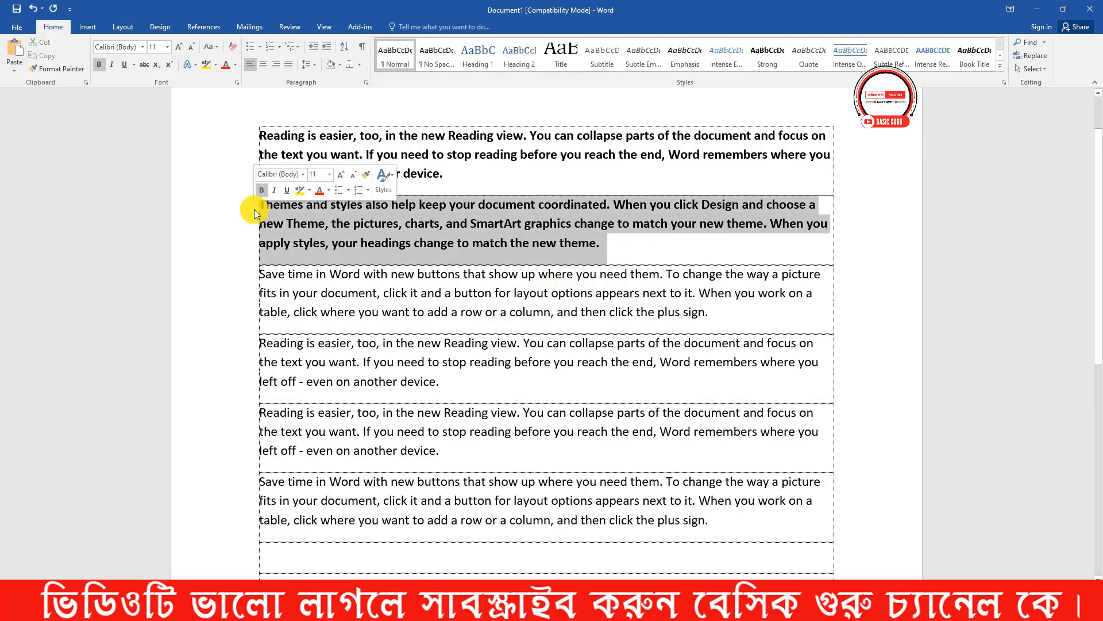
{"action": "key", "text": "ctrl+b"}
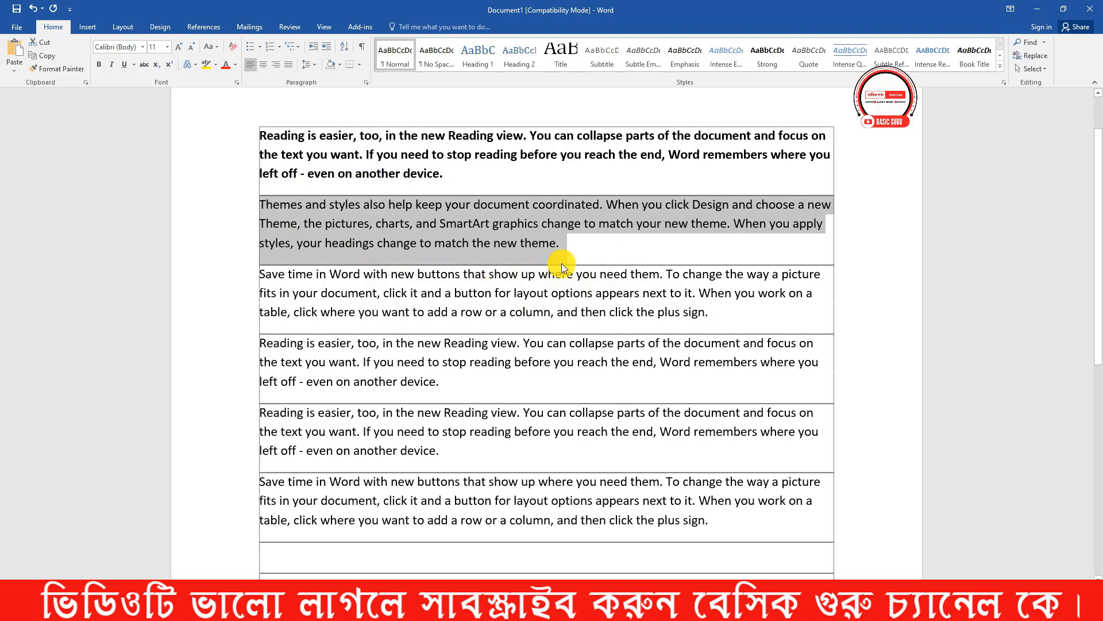
{"action": "left_click", "coordinate": [597, 250]}
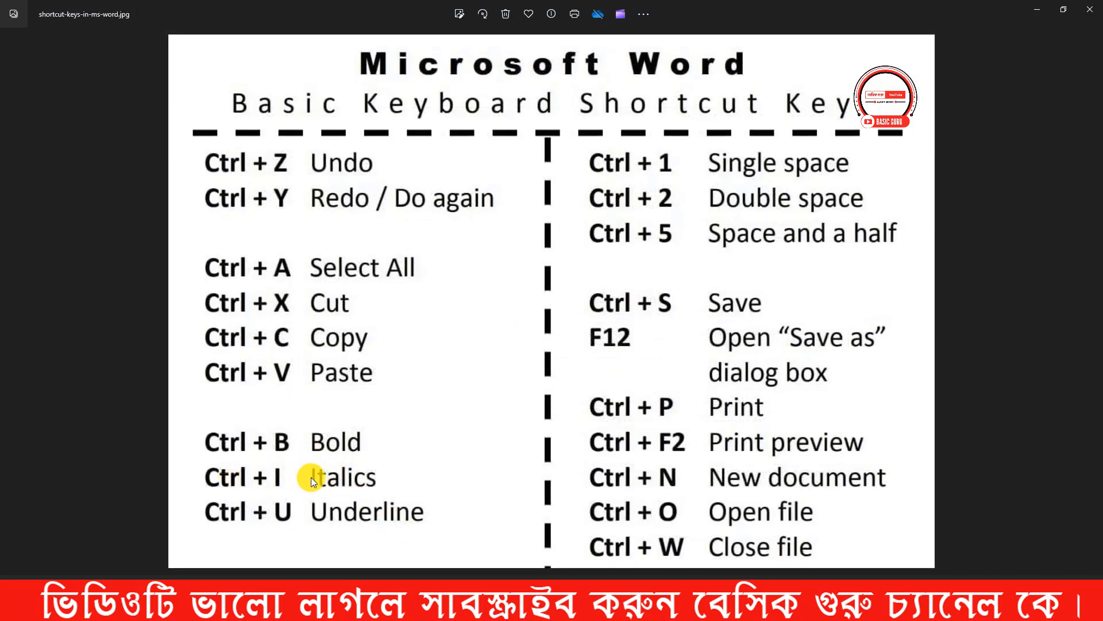
- Return to Word from the shortcut-keys image, italicize the "Themes and styles" paragraph, and remove the italics again
{"action": "left_click", "coordinate": [1034, 12]}
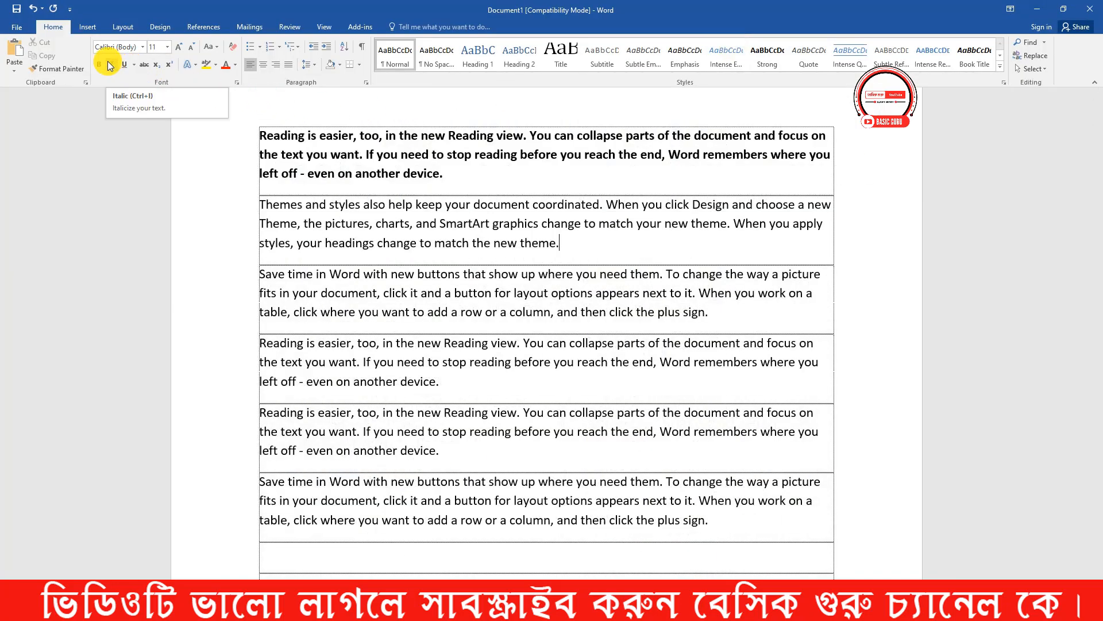
{"action": "left_click_drag", "start_coordinate": [561, 242], "coordinate": [246, 202]}
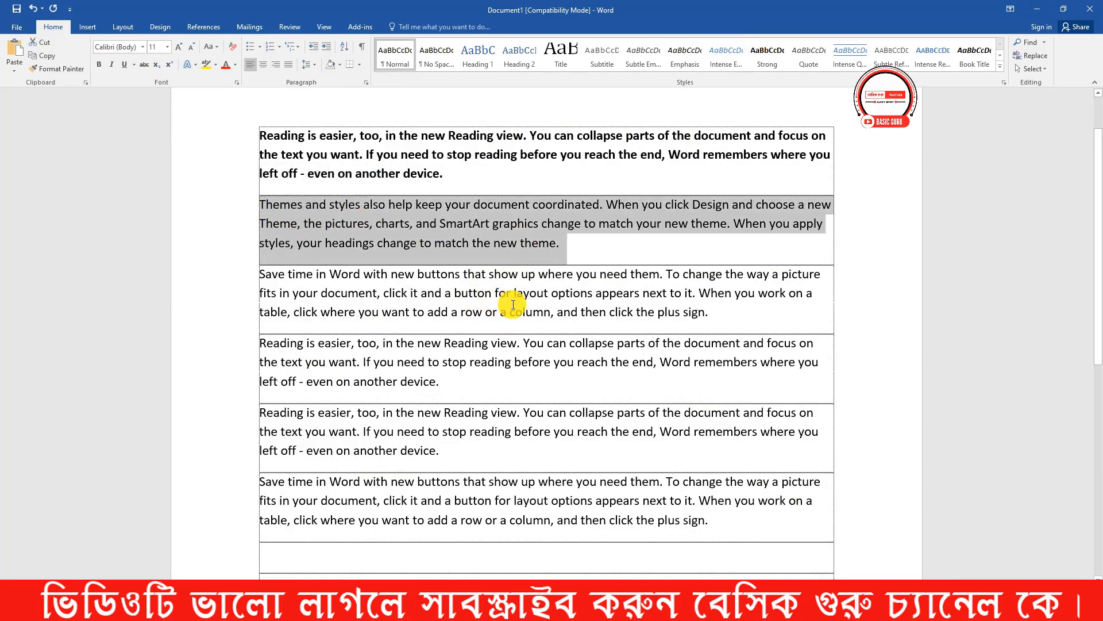
{"action": "key", "text": "ctrl+i"}
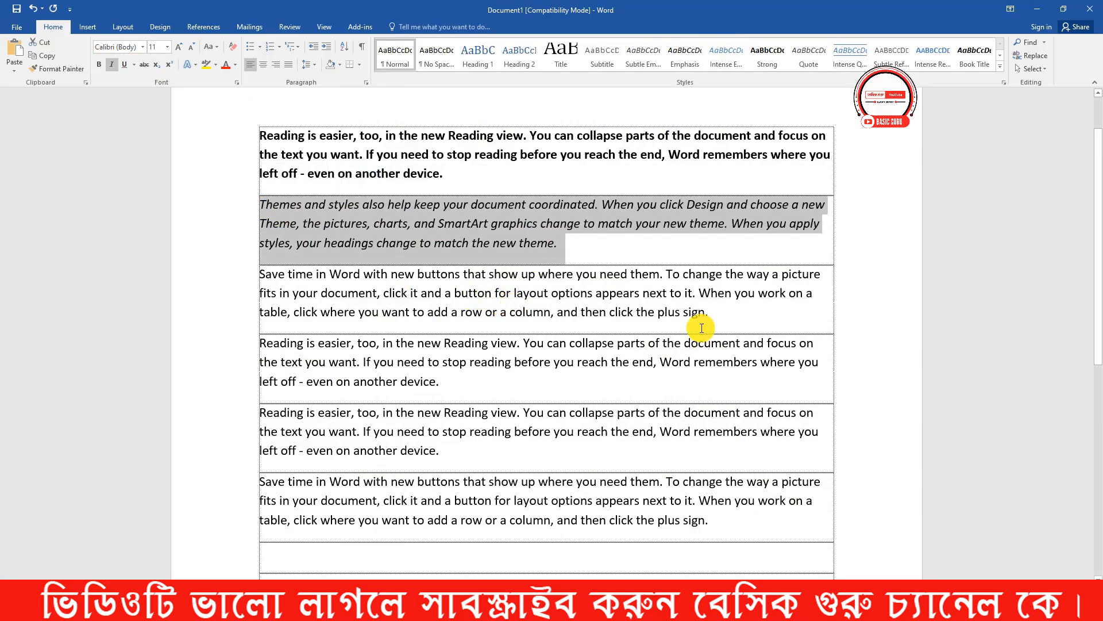
{"action": "left_click", "coordinate": [570, 244]}
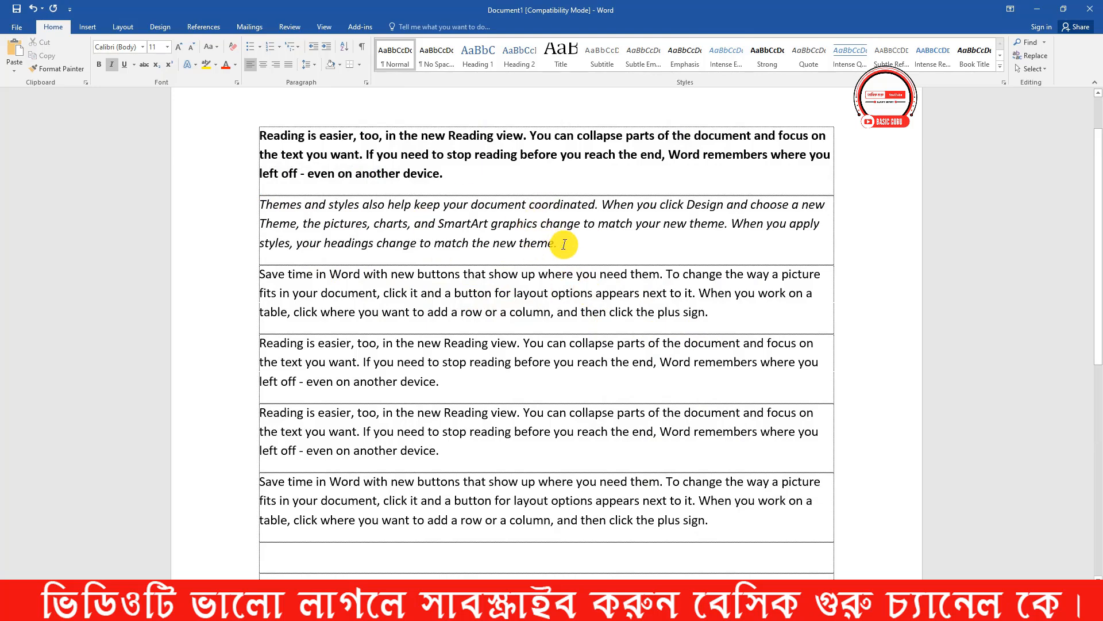
{"action": "left_click_drag", "start_coordinate": [556, 244], "coordinate": [252, 206]}
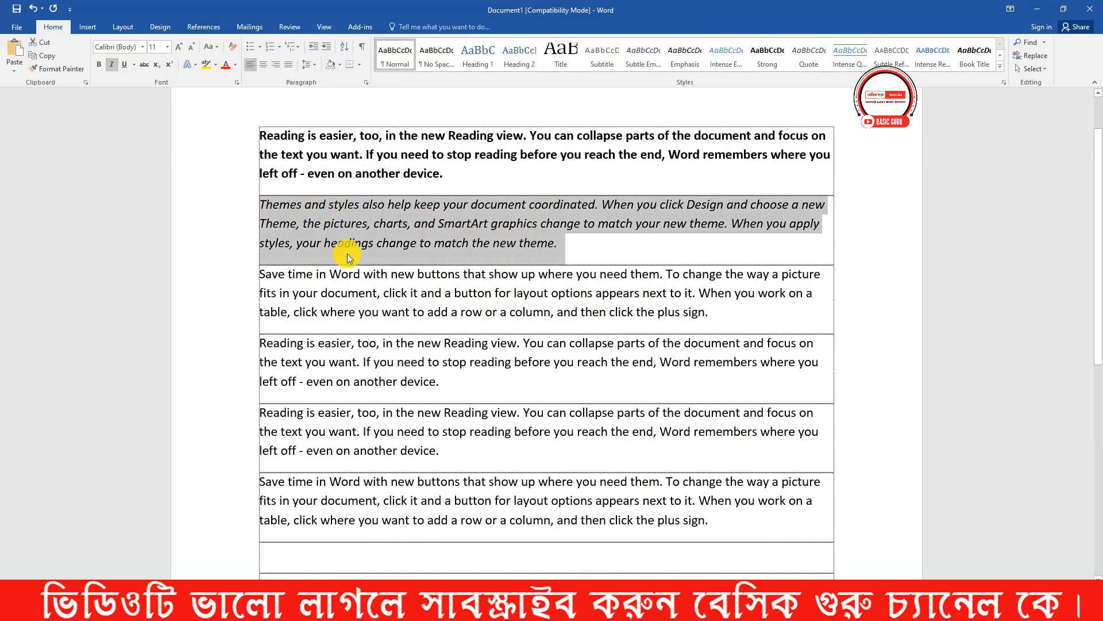
{"action": "key", "text": "ctrl+i"}
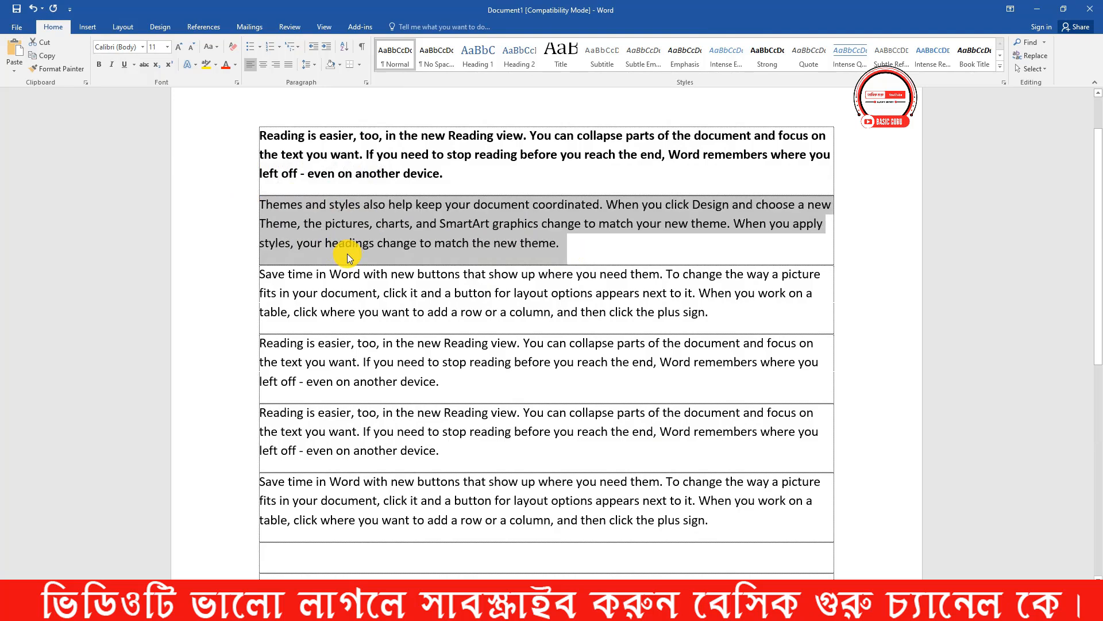
{"action": "left_click", "coordinate": [595, 243]}
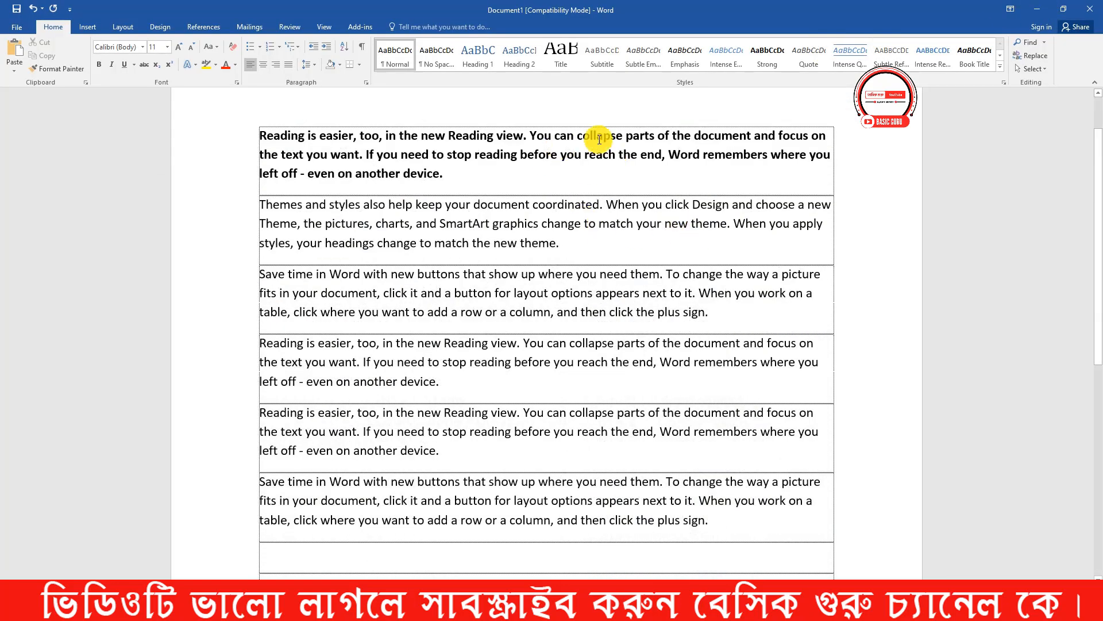
- Switch from the shortcut-keys image back to Word and underline the first three paragraphs one after another
{"action": "left_click_drag", "start_coordinate": [467, 174], "coordinate": [235, 140]}
{"action": "left_click", "coordinate": [123, 65]}
{"action": "left_click", "coordinate": [473, 176]}
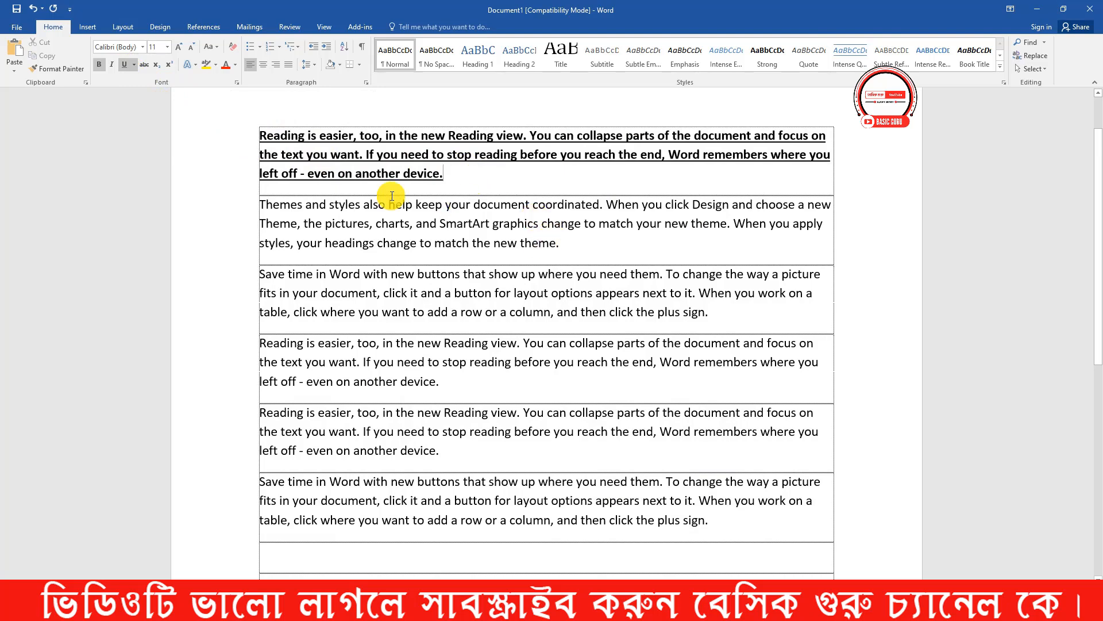
{"action": "left_click_drag", "start_coordinate": [575, 244], "coordinate": [273, 212]}
{"action": "key", "text": "ctrl+u"}
{"action": "left_click", "coordinate": [585, 250]}
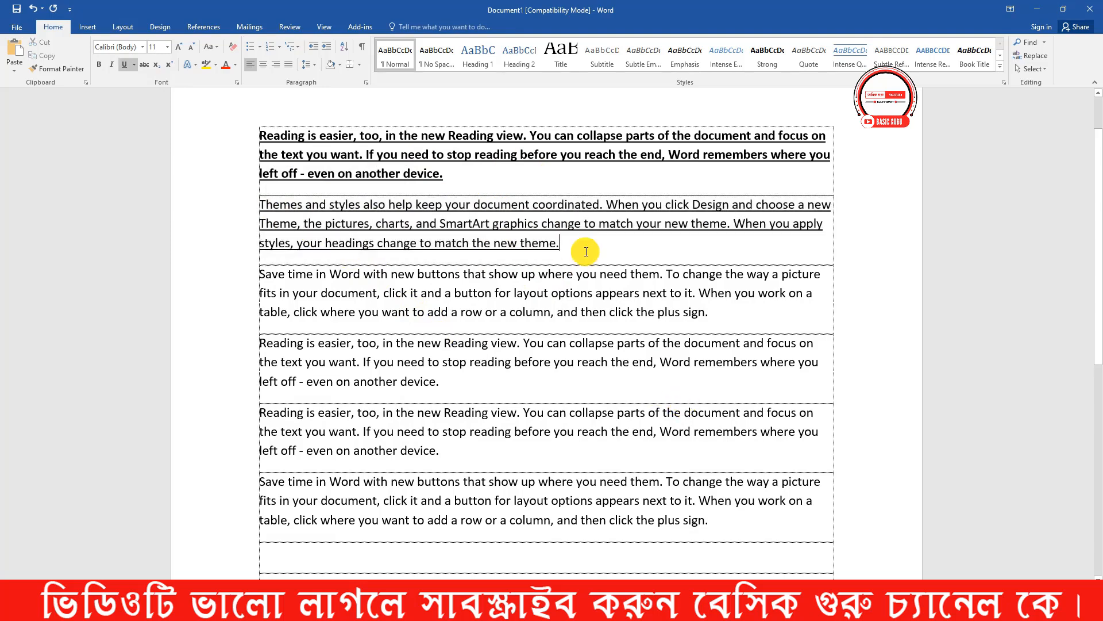
{"action": "left_click_drag", "start_coordinate": [710, 313], "coordinate": [240, 279]}
{"action": "key", "text": "ctrl+u"}
{"action": "left_click", "coordinate": [746, 319]}
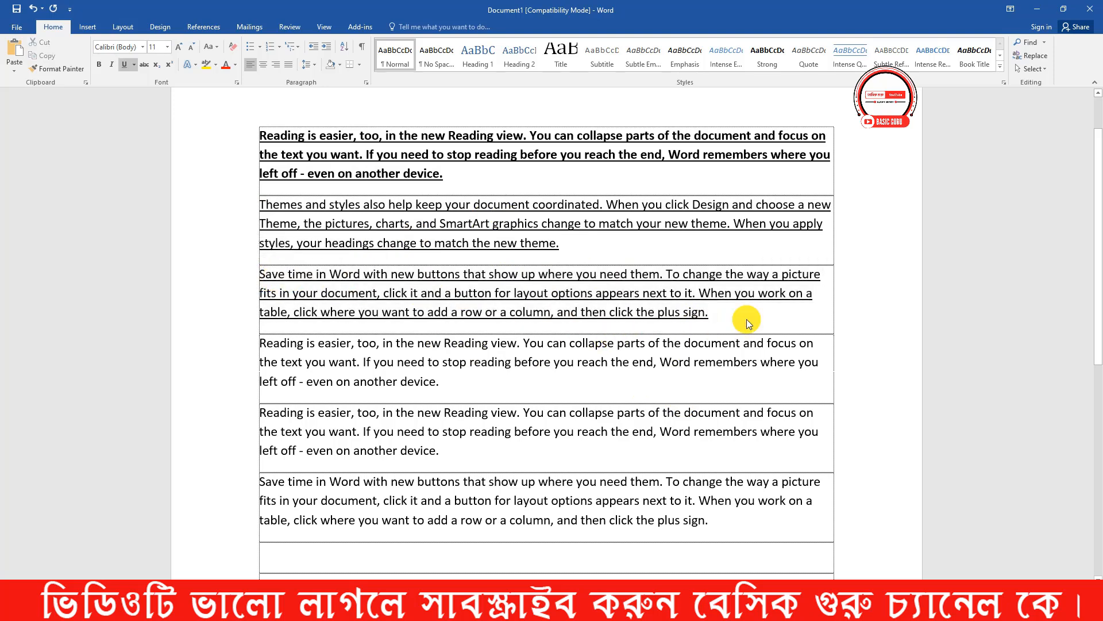
- Remove the underline from the first three paragraphs together and clear the selection
{"action": "left_click_drag", "start_coordinate": [747, 319], "coordinate": [258, 143]}
{"action": "key", "text": "ctrl+u"}
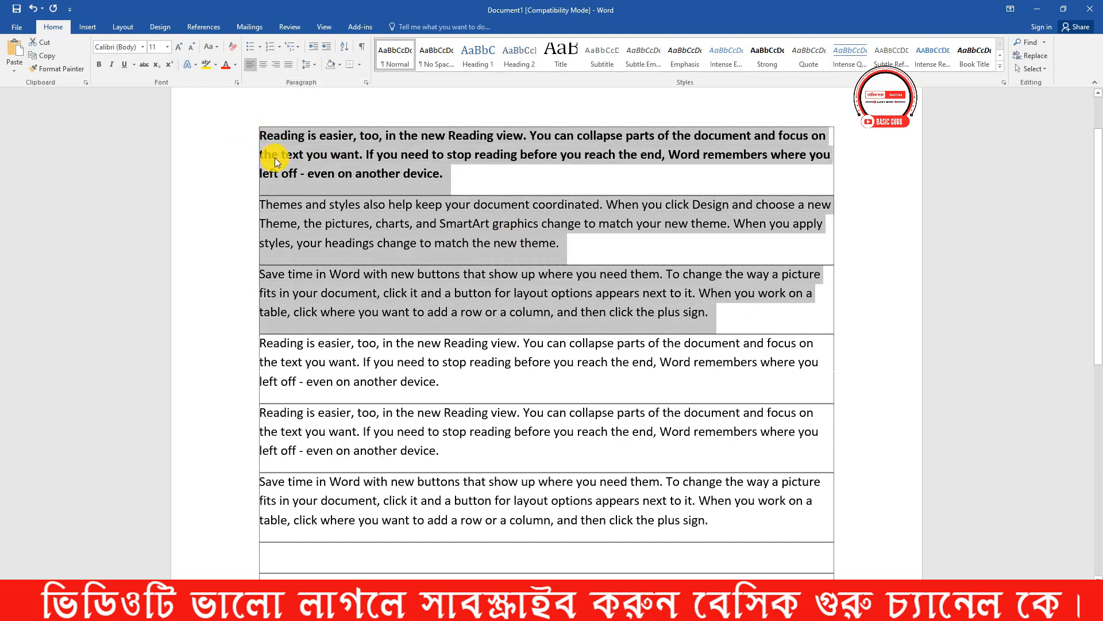
{"action": "left_click", "coordinate": [713, 312]}
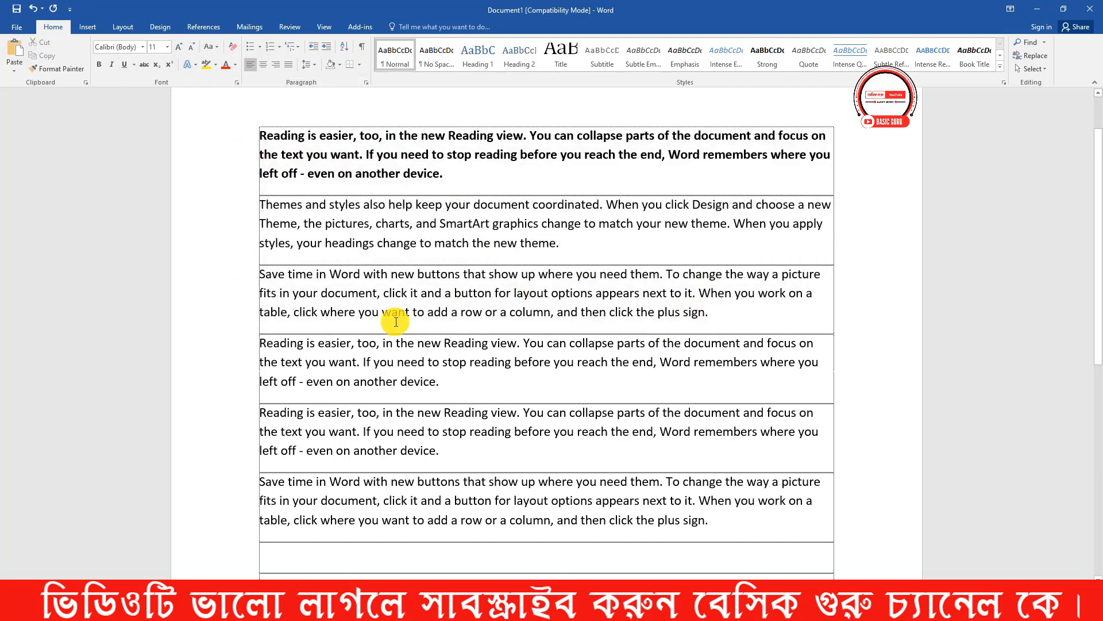
- Consult the shortcut-keys image, return to Word, and set the second paragraph, beginning "Themes and styles", to single line spacing
{"action": "left_click", "coordinate": [492, 608]}
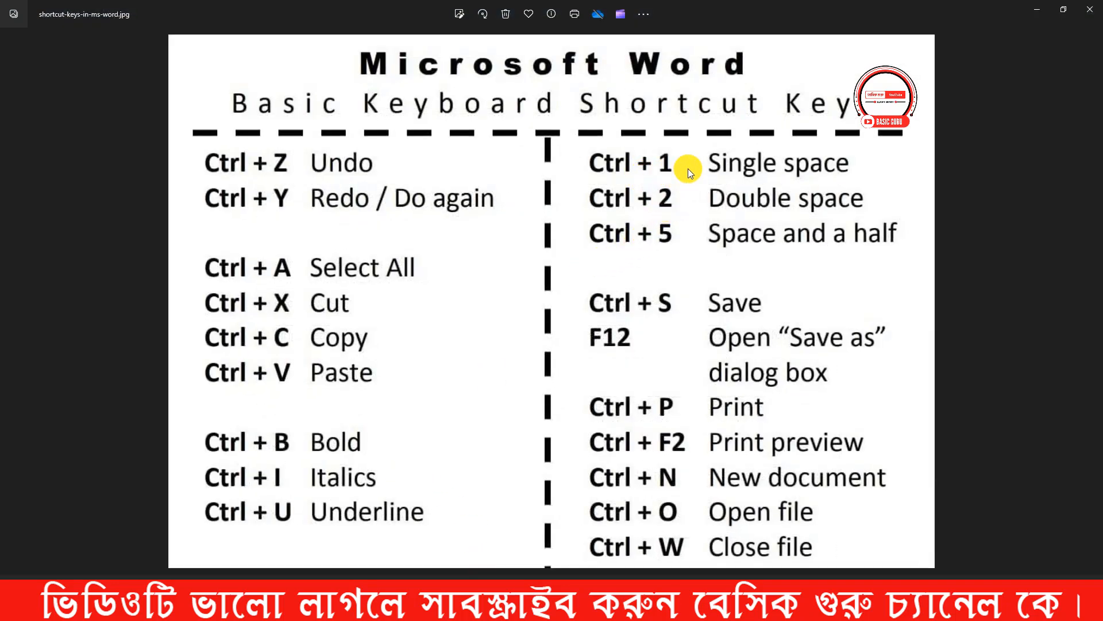
{"action": "left_click", "coordinate": [1033, 15]}
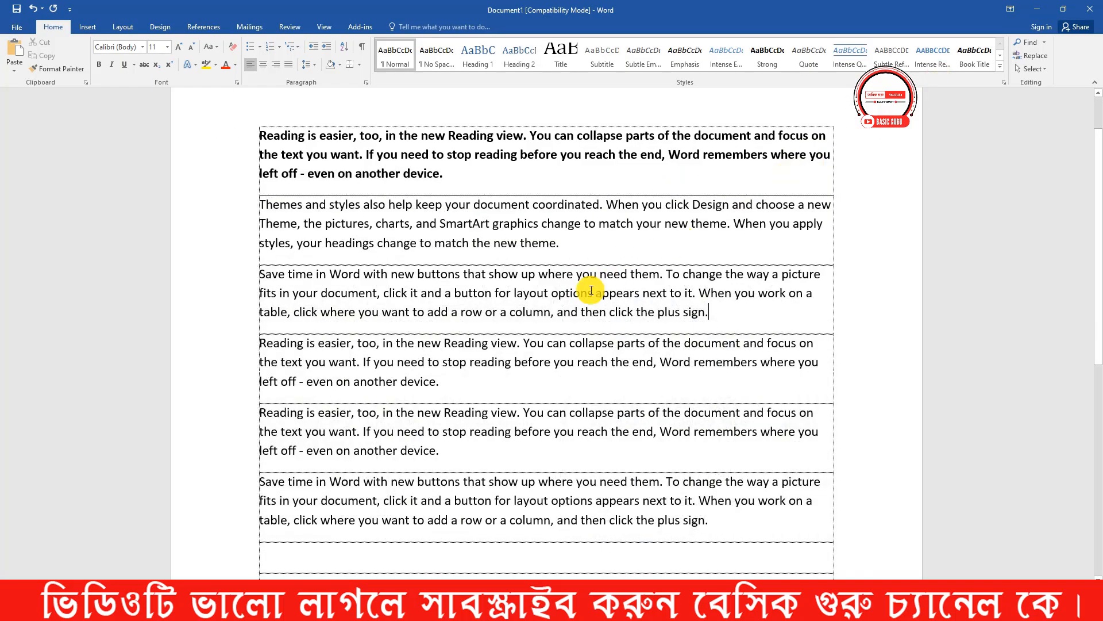
{"action": "left_click", "coordinate": [574, 246]}
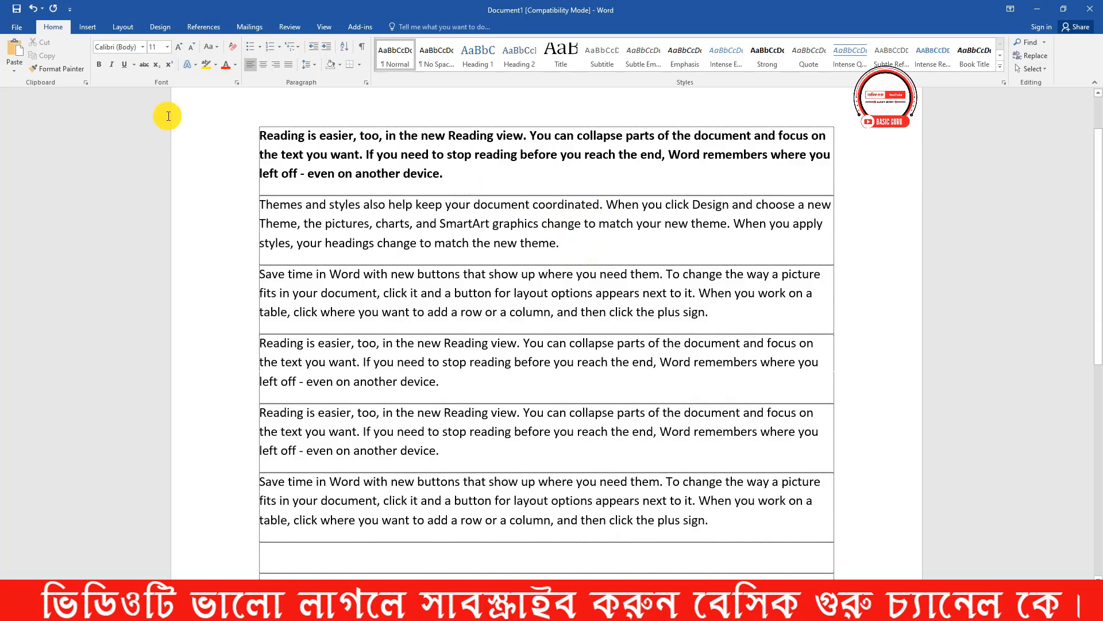
{"action": "triple_click", "coordinate": [287, 135]}
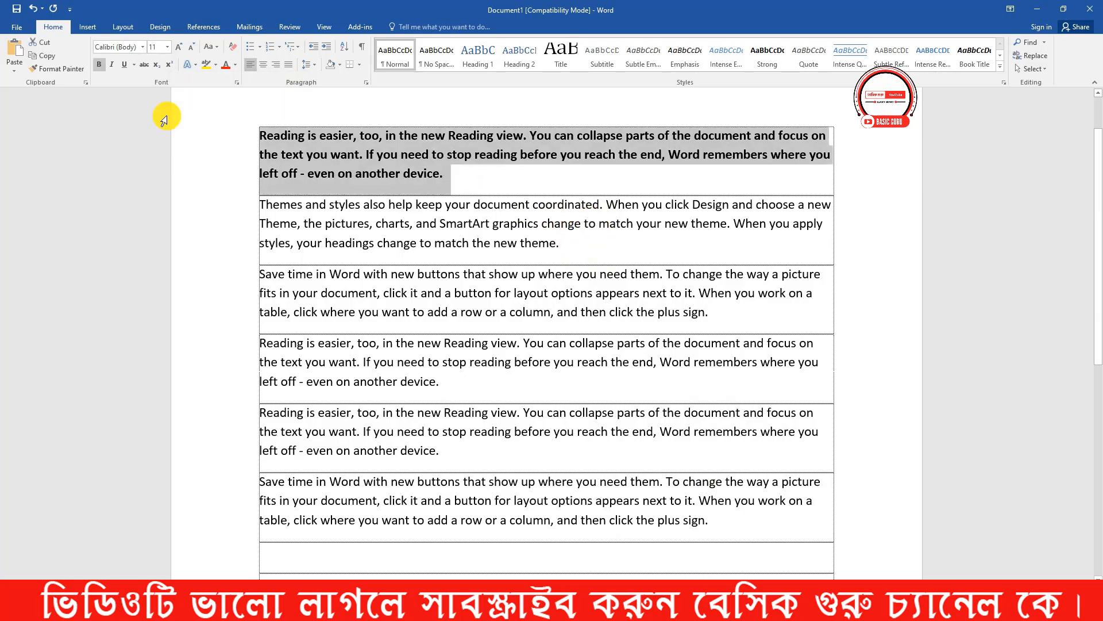
{"action": "left_click", "coordinate": [561, 243]}
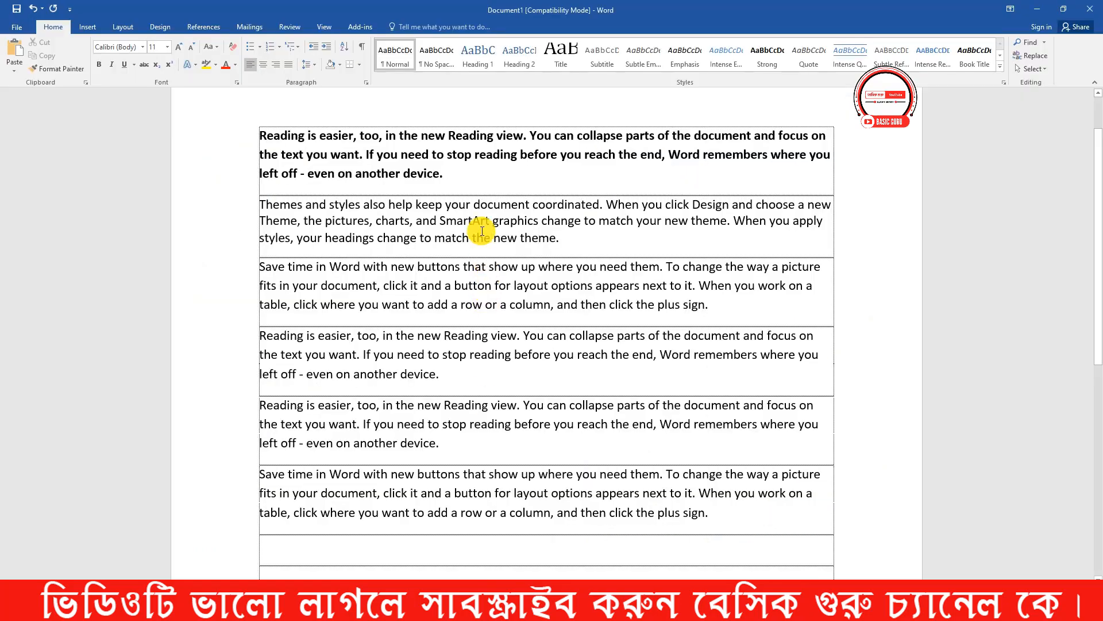
- Switch the "Themes and styles" paragraph between double and single line spacing twice, ending with single spacing
{"action": "left_click", "coordinate": [430, 220]}
{"action": "left_click", "coordinate": [439, 220]}
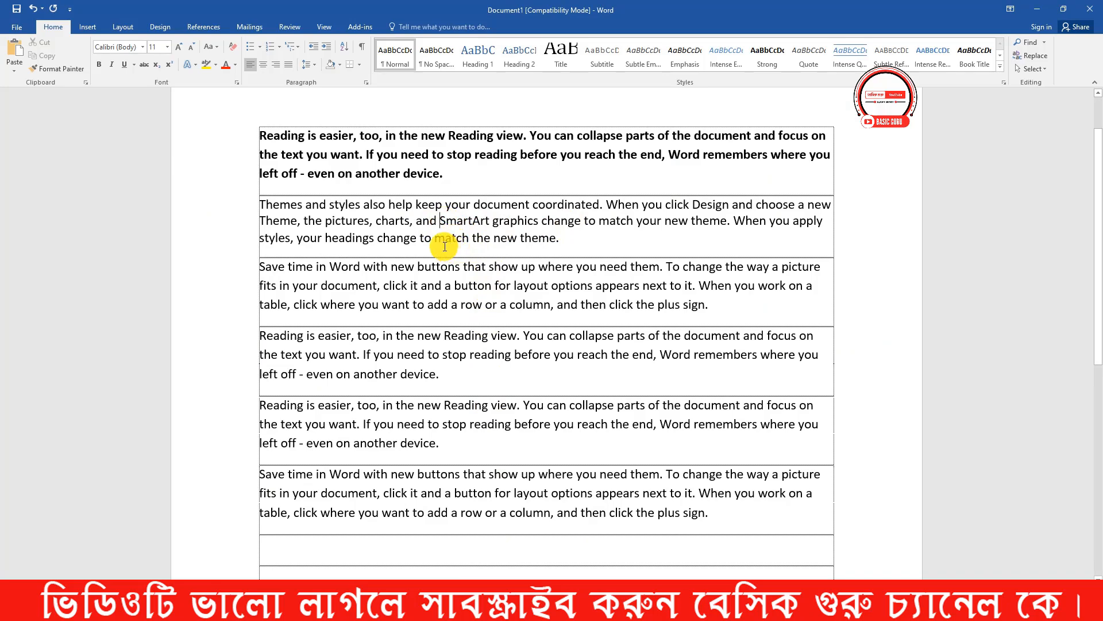
{"action": "key", "text": "ctrl+2"}
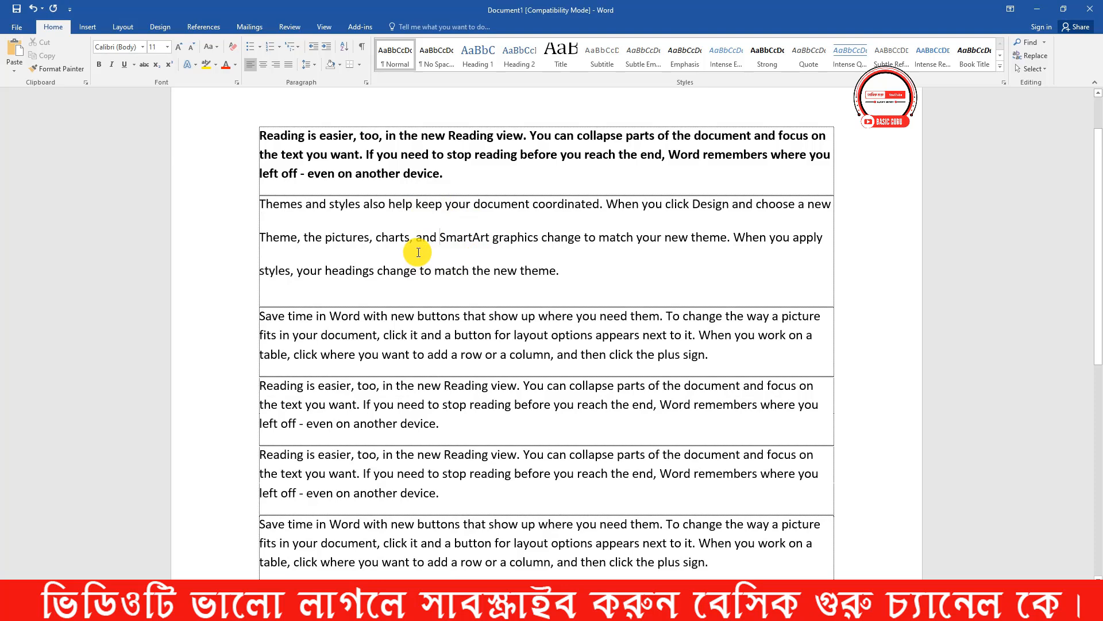
{"action": "key", "text": "ctrl+1"}
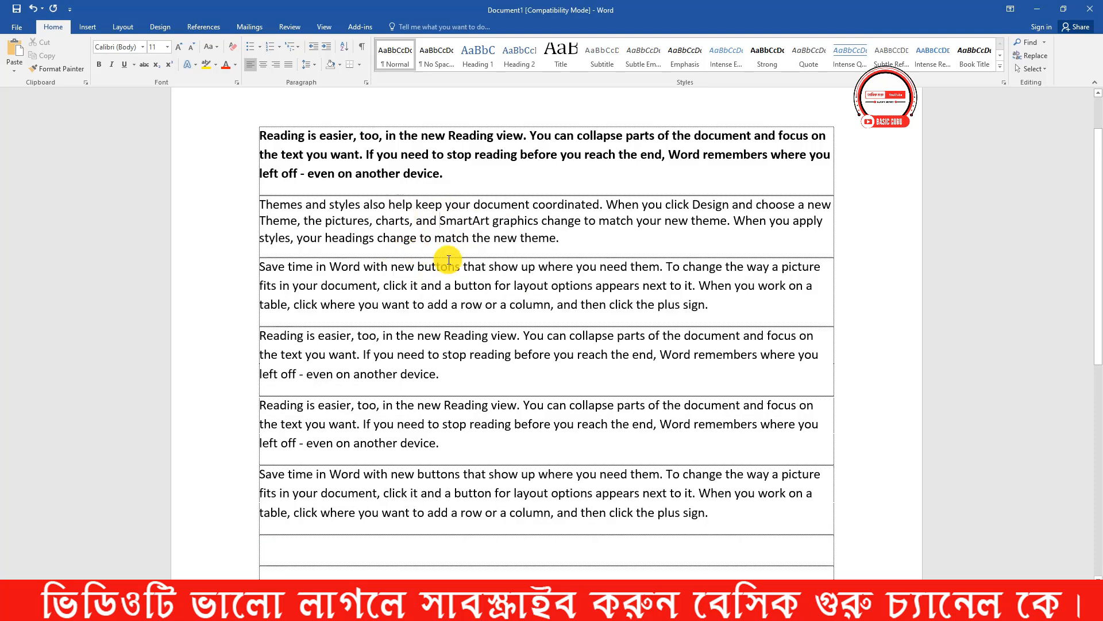
{"action": "key", "text": "ctrl+2"}
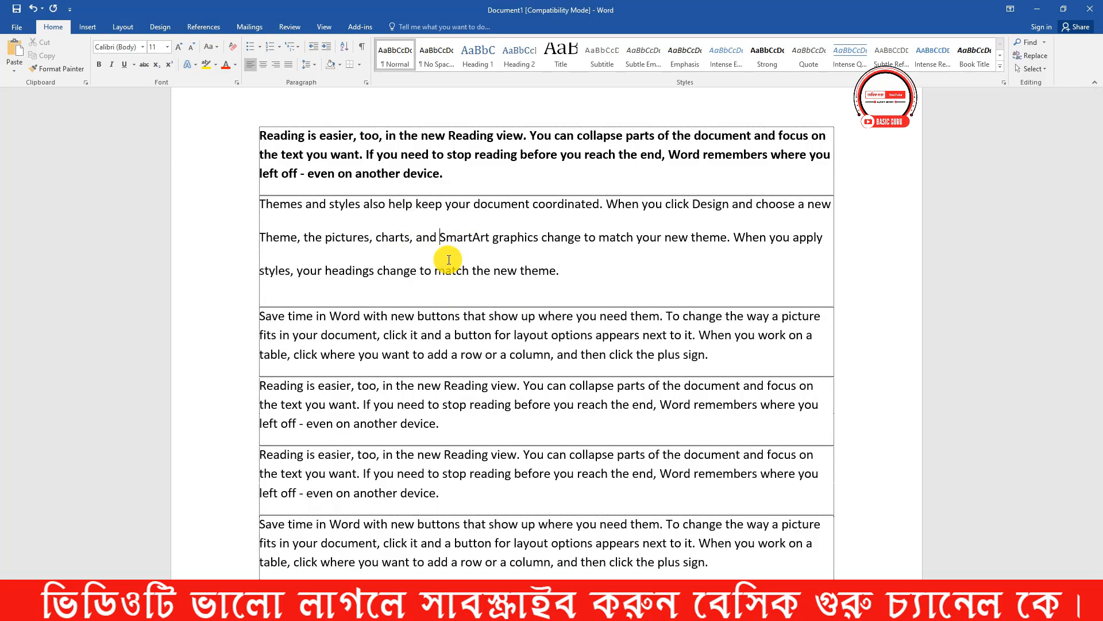
{"action": "key", "text": "ctrl+1"}
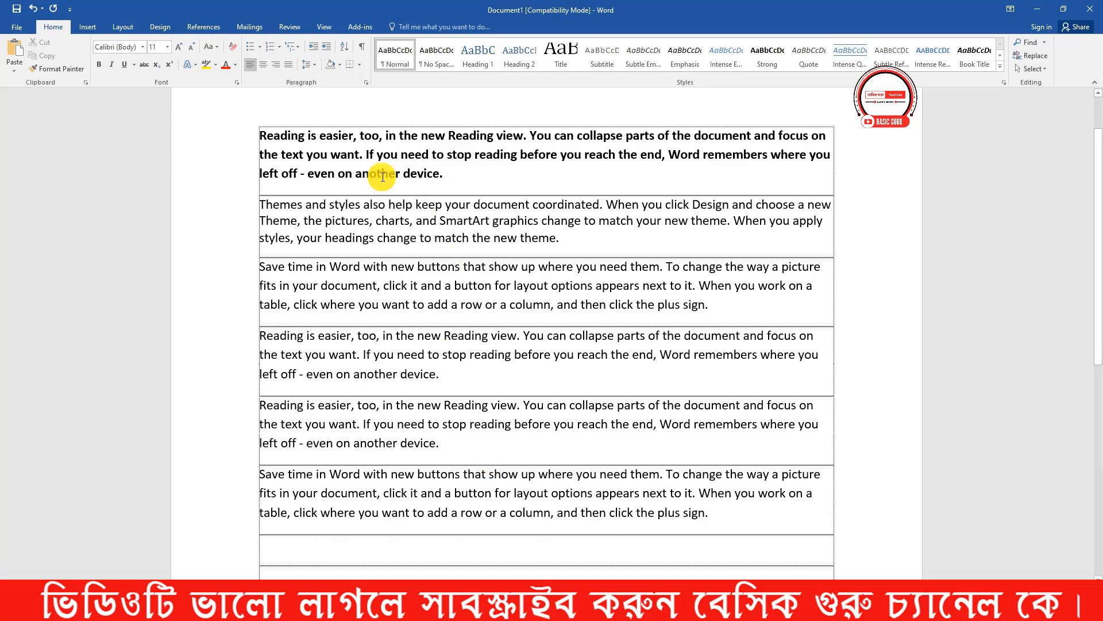
- Set the "Themes and styles" paragraph to 2.0 line spacing from the preset values and return it to single spacing
{"action": "left_click", "coordinate": [309, 65]}
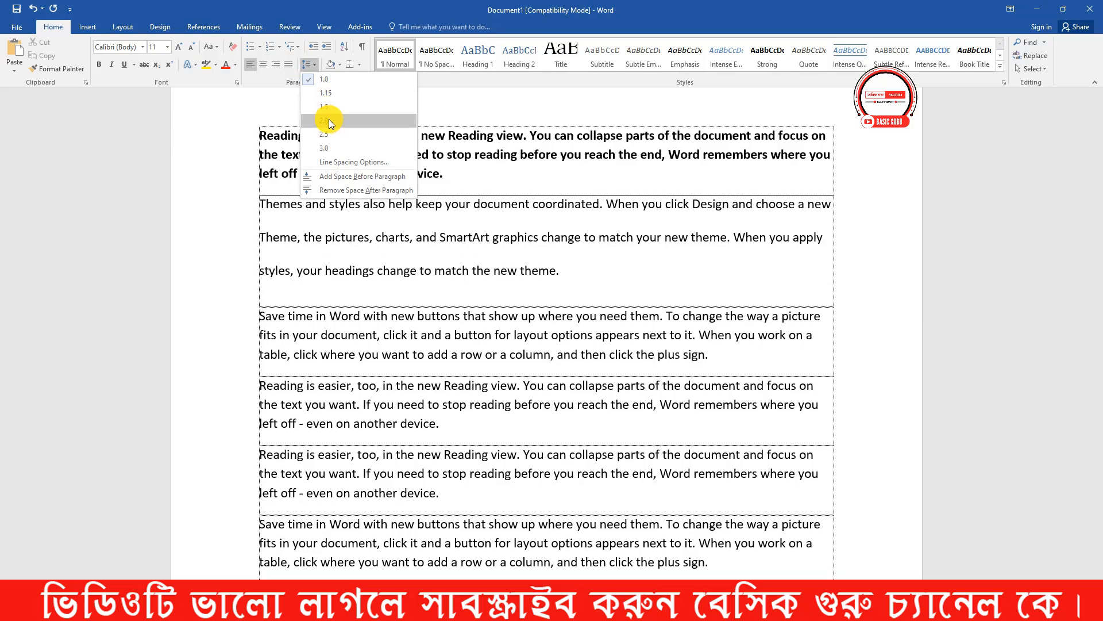
{"action": "left_click", "coordinate": [328, 120]}
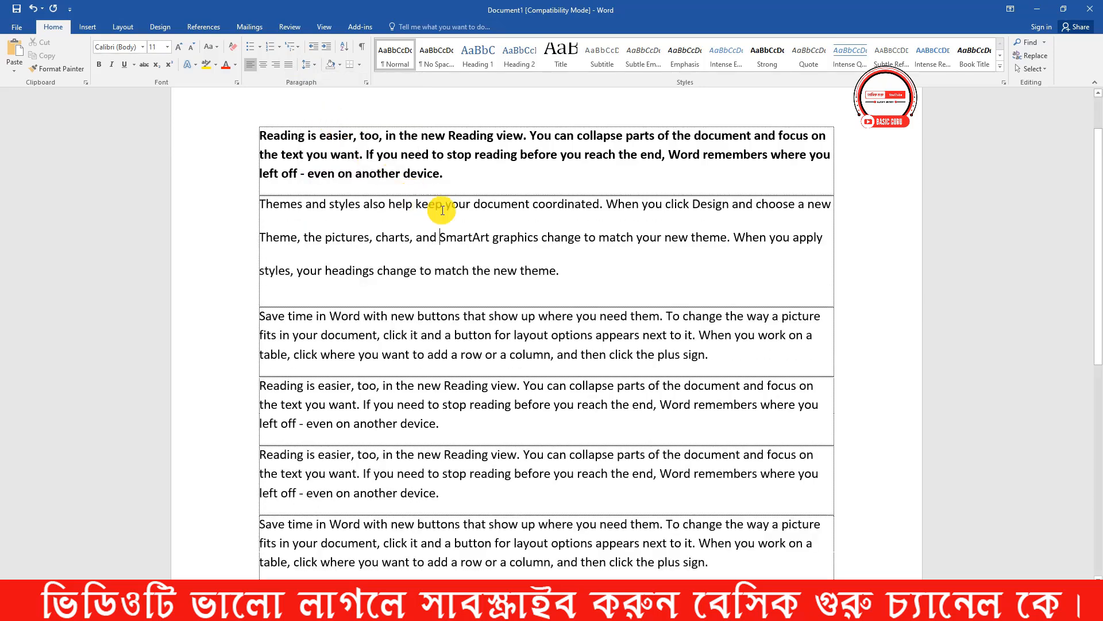
{"action": "key", "text": "super"}
{"action": "left_click", "coordinate": [552, 268]}
{"action": "key", "text": "ctrl+1"}
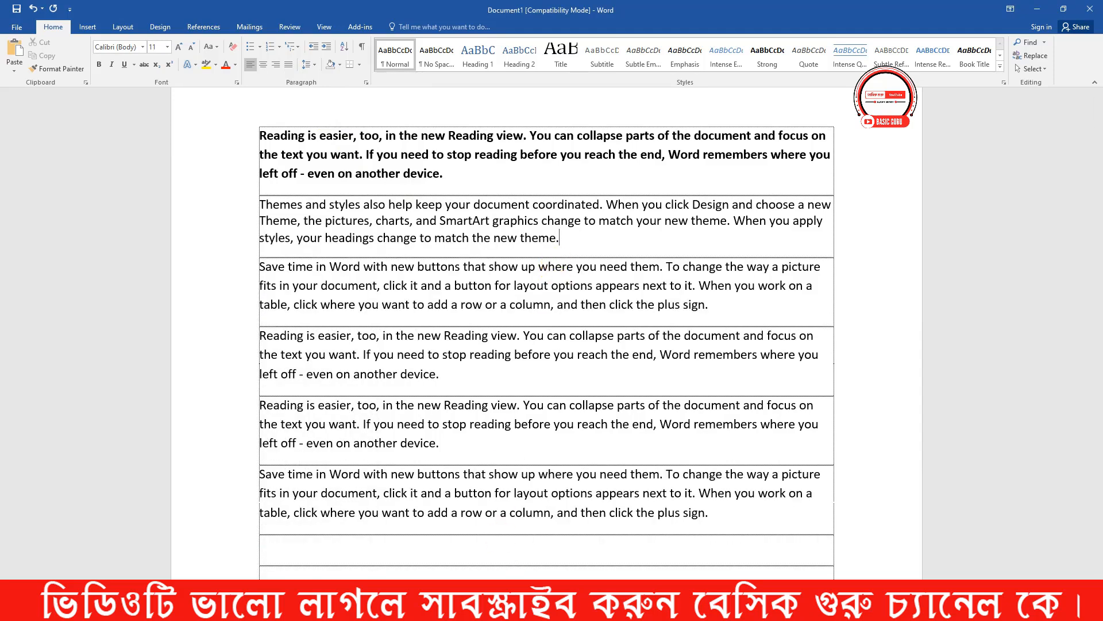
- Consult the shortcut-keys image, return to Word, and apply 1.5 line spacing to the "Themes and styles" paragraph
{"action": "left_click", "coordinate": [574, 607]}
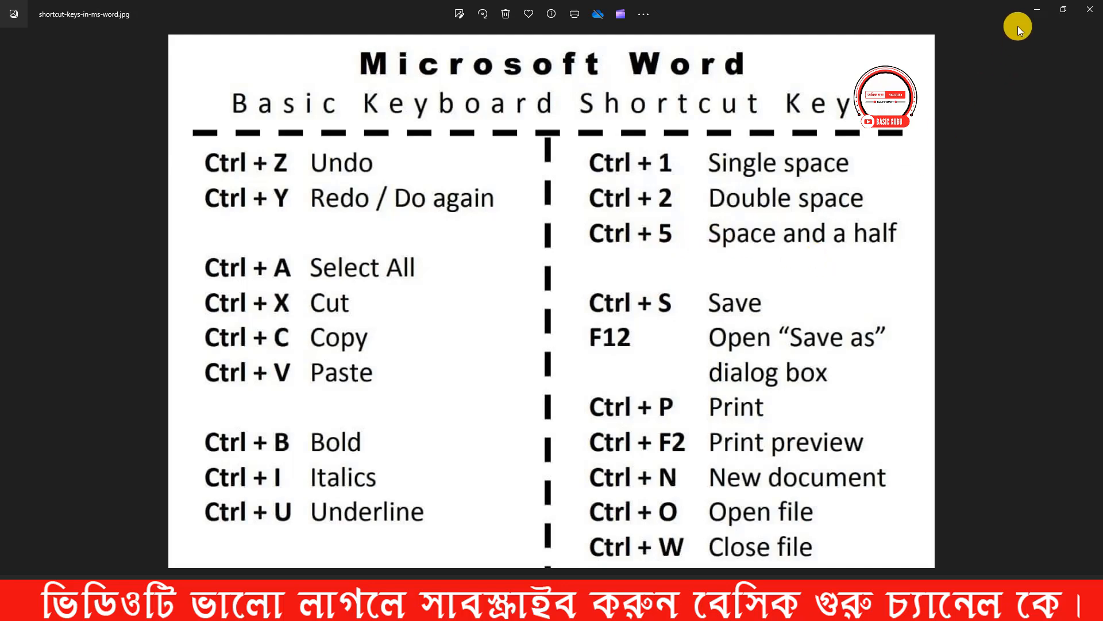
{"action": "left_click", "coordinate": [1034, 9]}
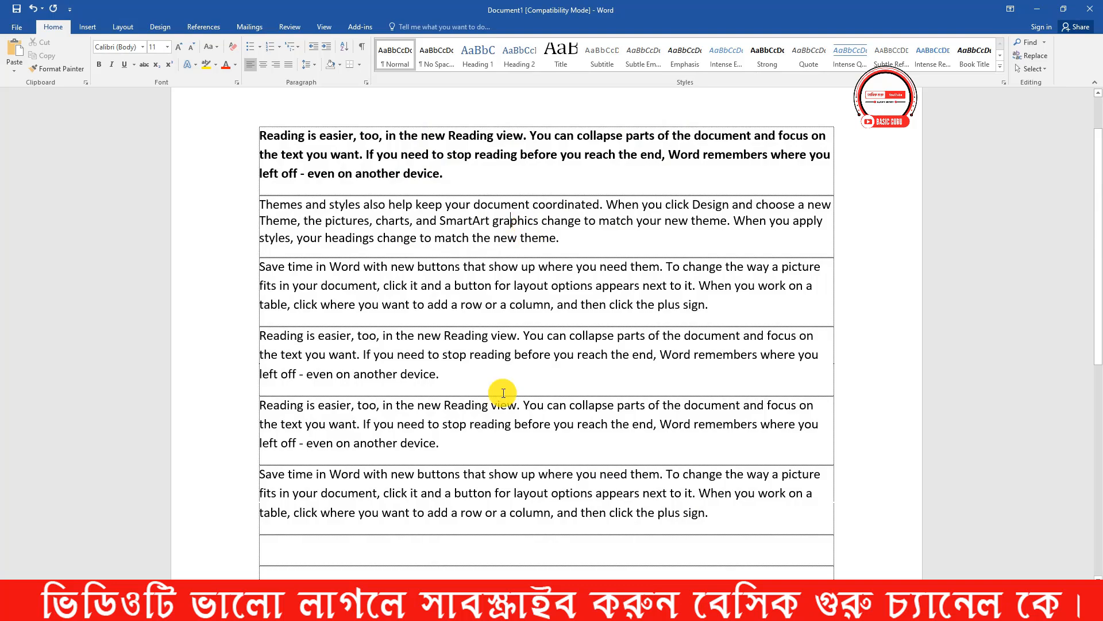
{"action": "left_click", "coordinate": [482, 608]}
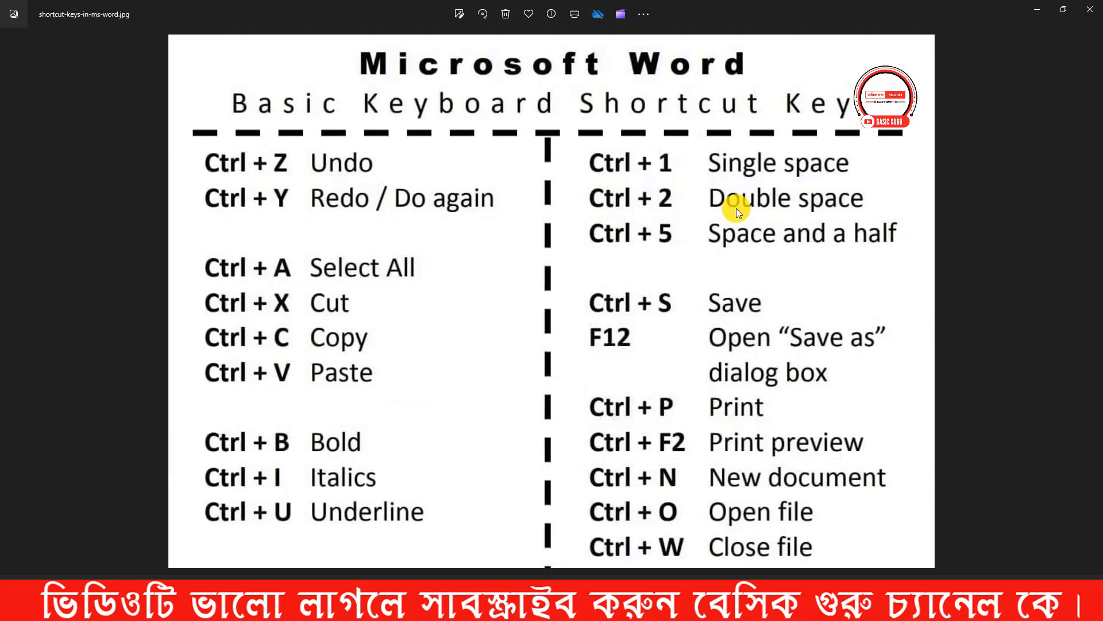
{"action": "left_click", "coordinate": [1034, 9]}
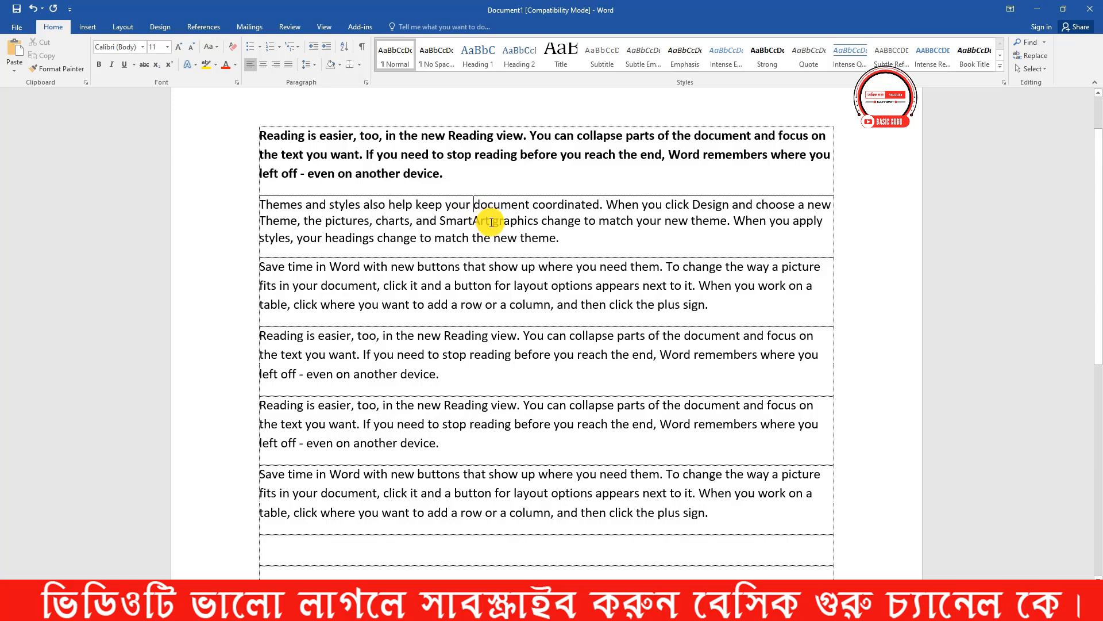
{"action": "key", "text": "ctrl+5"}
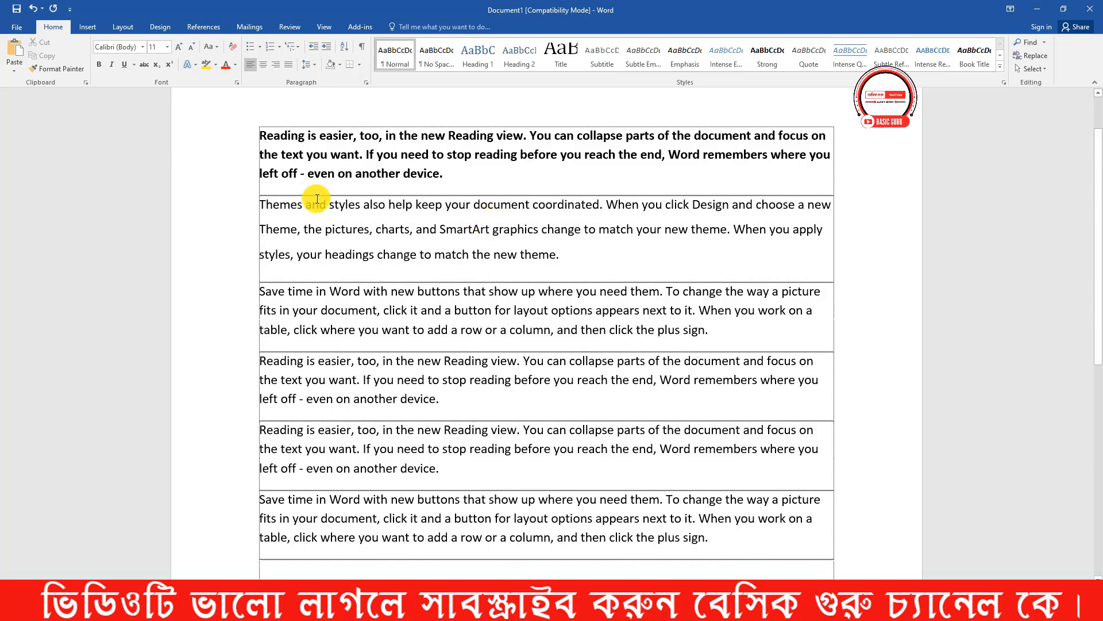
- Check which line spacing preset the "Themes and styles" paragraph uses and restore its single spacing
{"action": "left_click", "coordinate": [312, 69]}
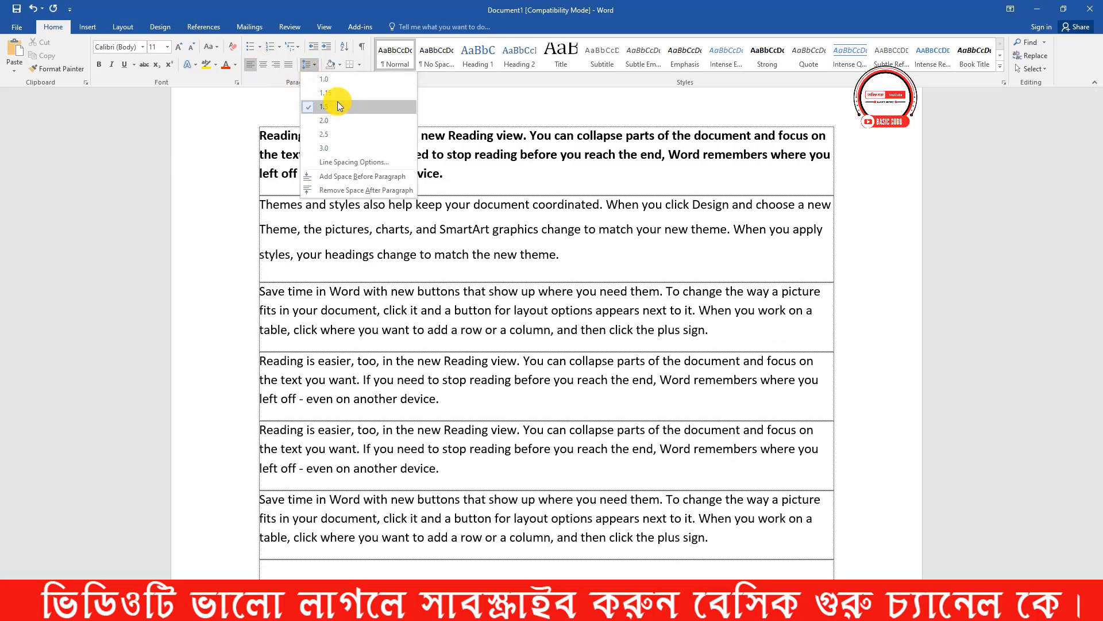
{"action": "left_click", "coordinate": [569, 258]}
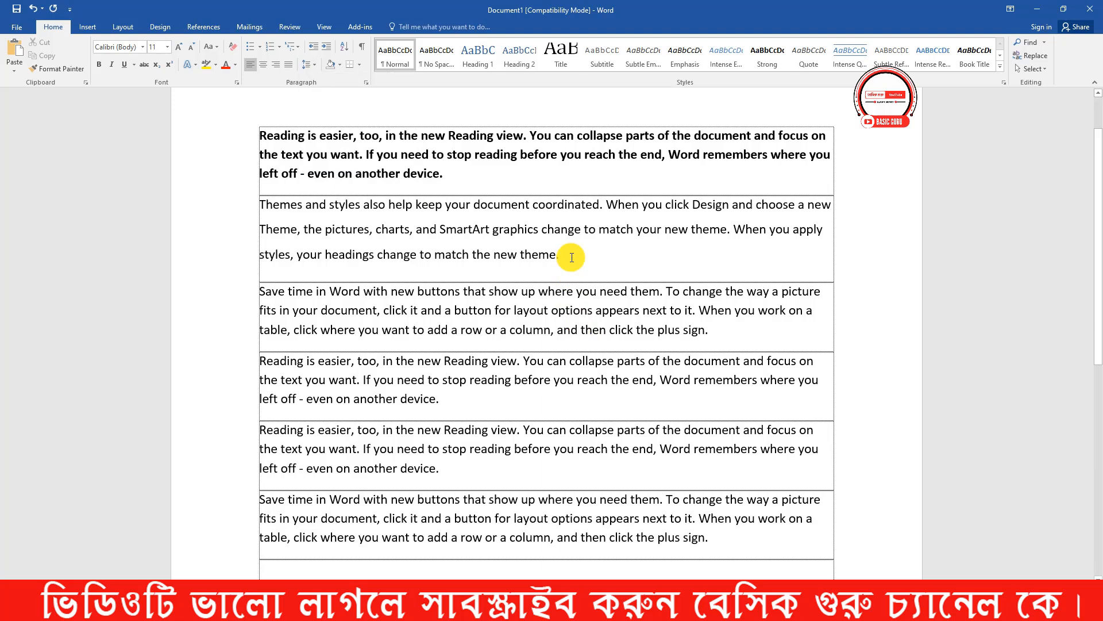
{"action": "key", "text": "ctrl+1"}
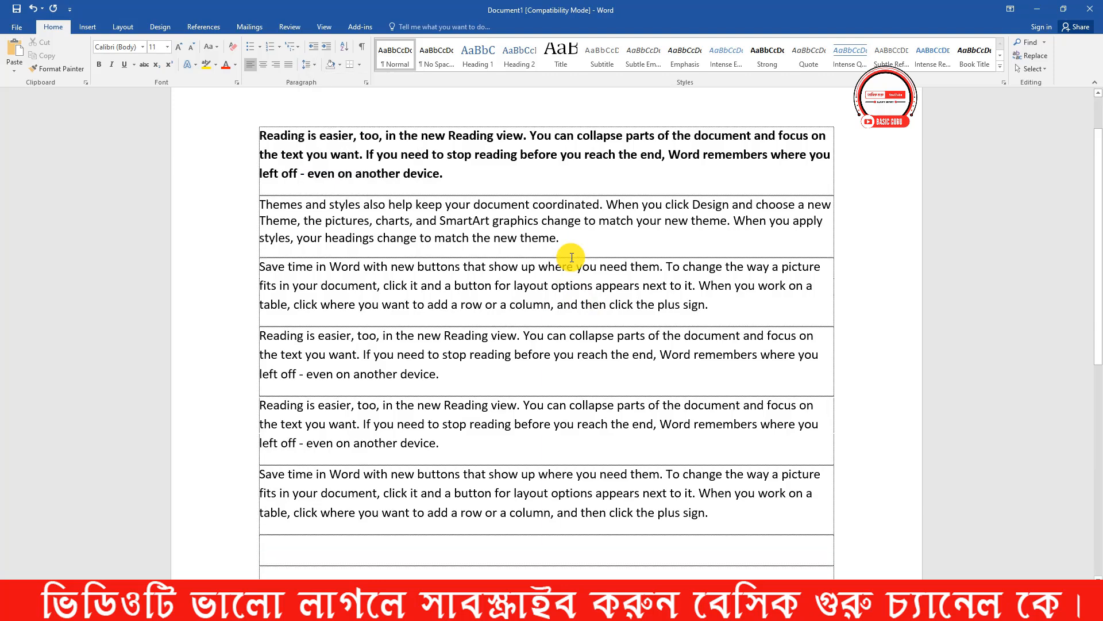
{"action": "left_click", "coordinate": [517, 610]}
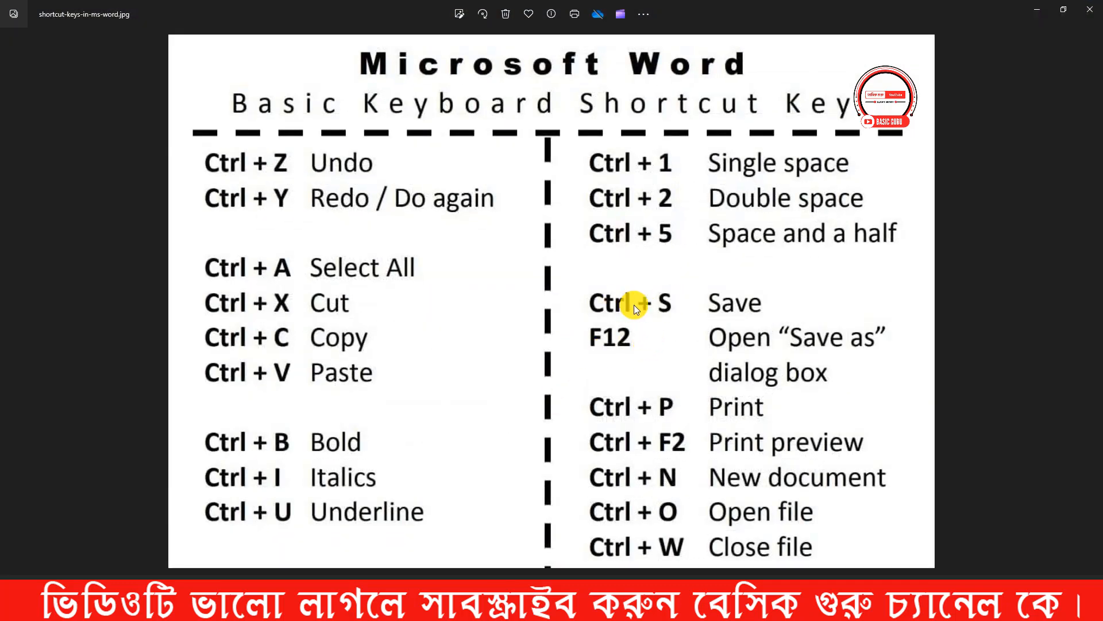
{"action": "left_click", "coordinate": [1038, 10]}
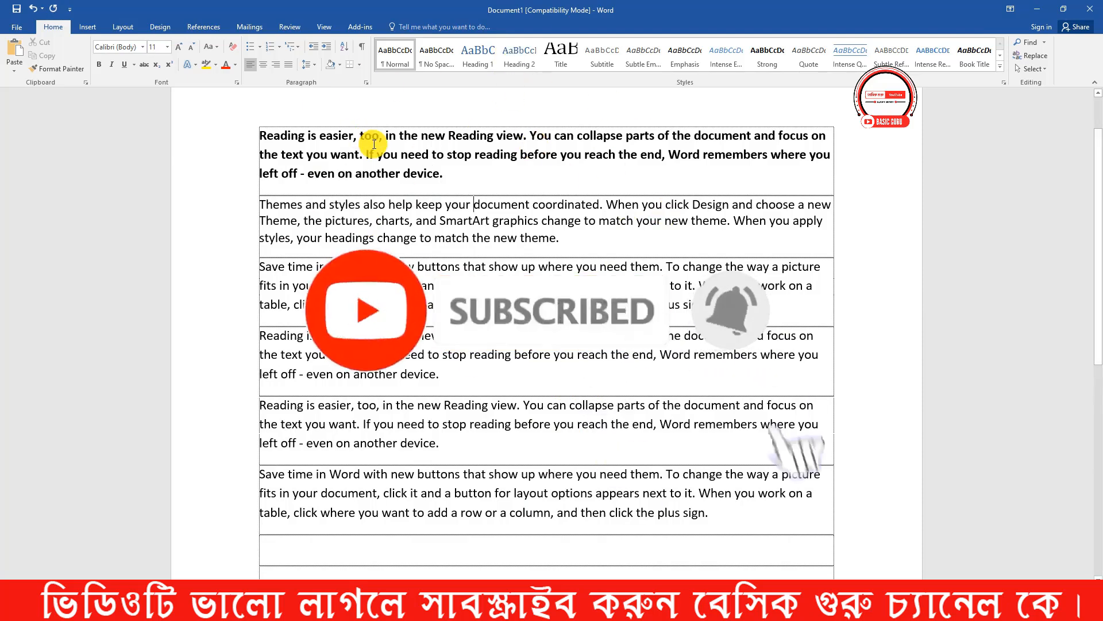
{"action": "left_click", "coordinate": [16, 28]}
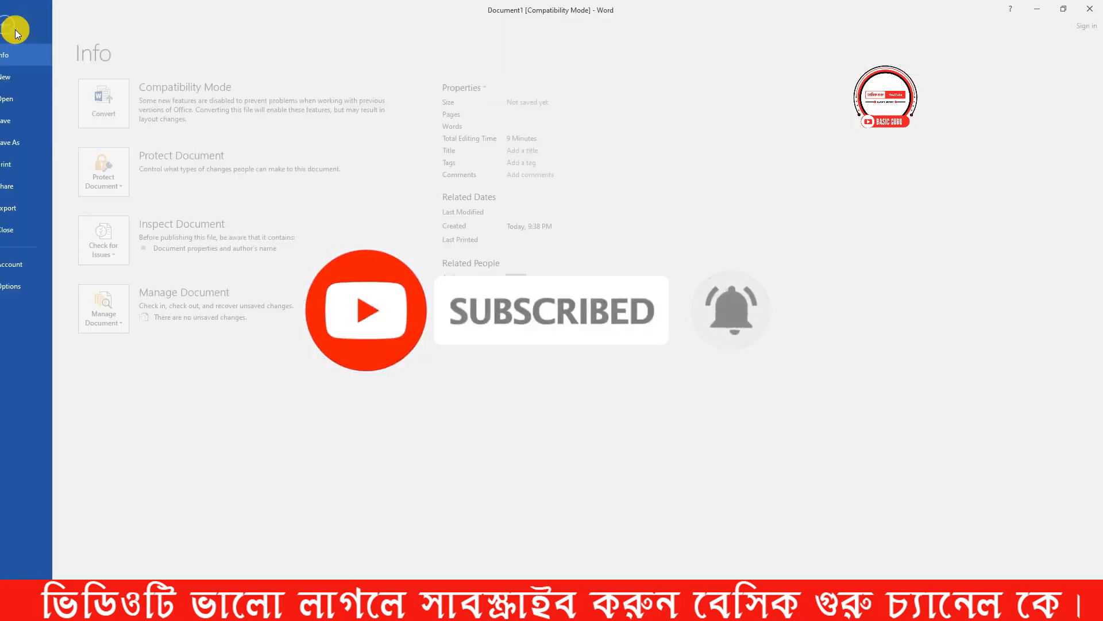
{"action": "left_click", "coordinate": [23, 121]}
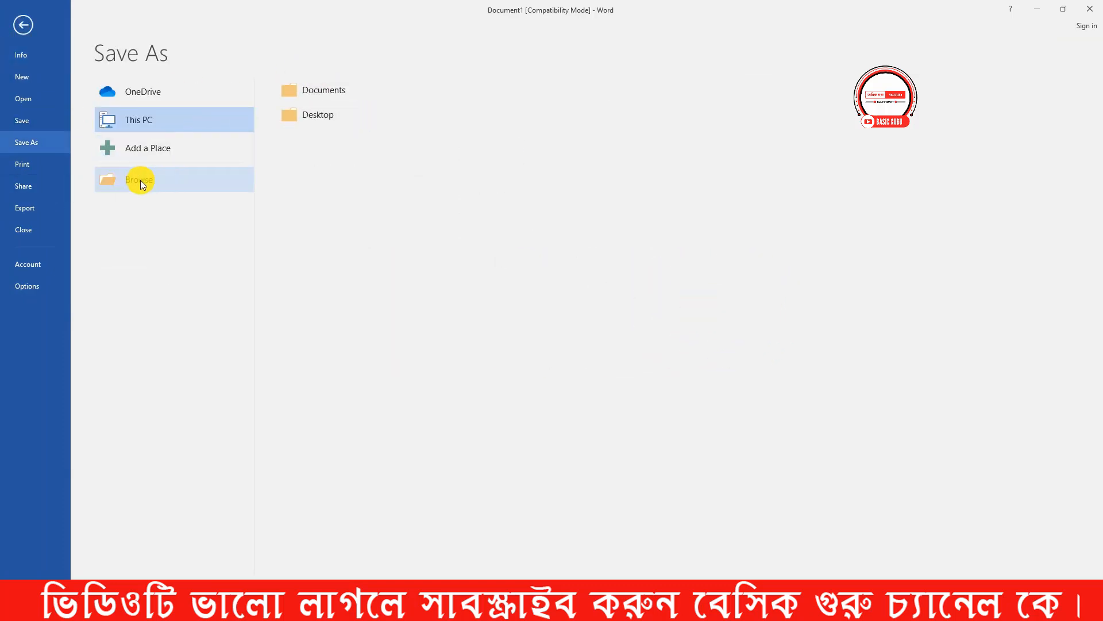
{"action": "left_click", "coordinate": [32, 26]}
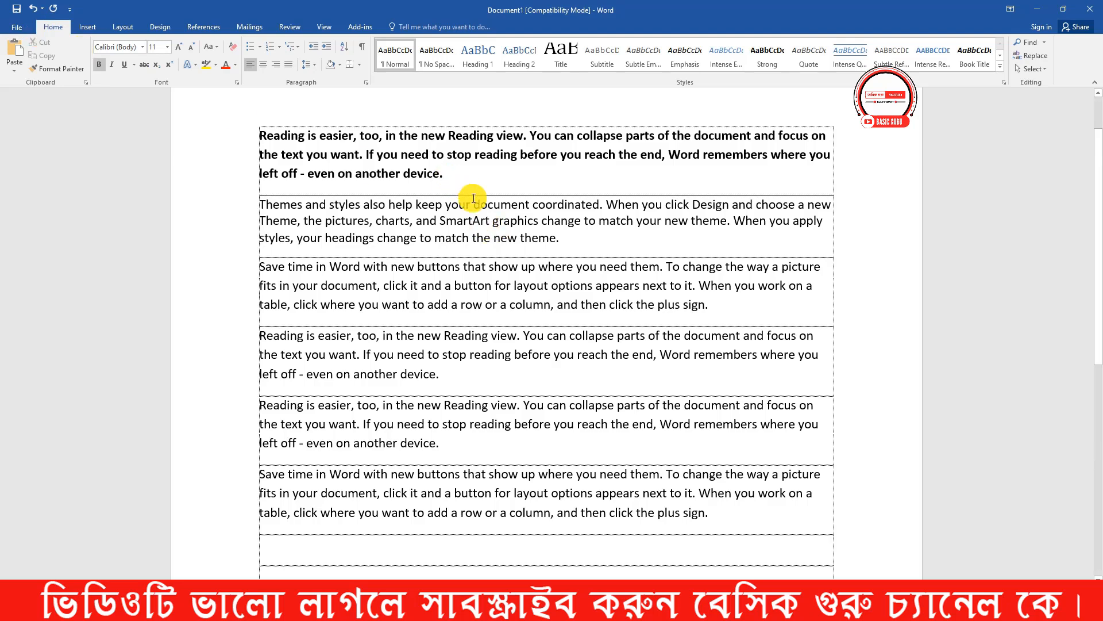
- Save the document to the Desktop as a Word Document named 2021, accepting the file format prompt
{"action": "key", "text": "ctrl+s"}
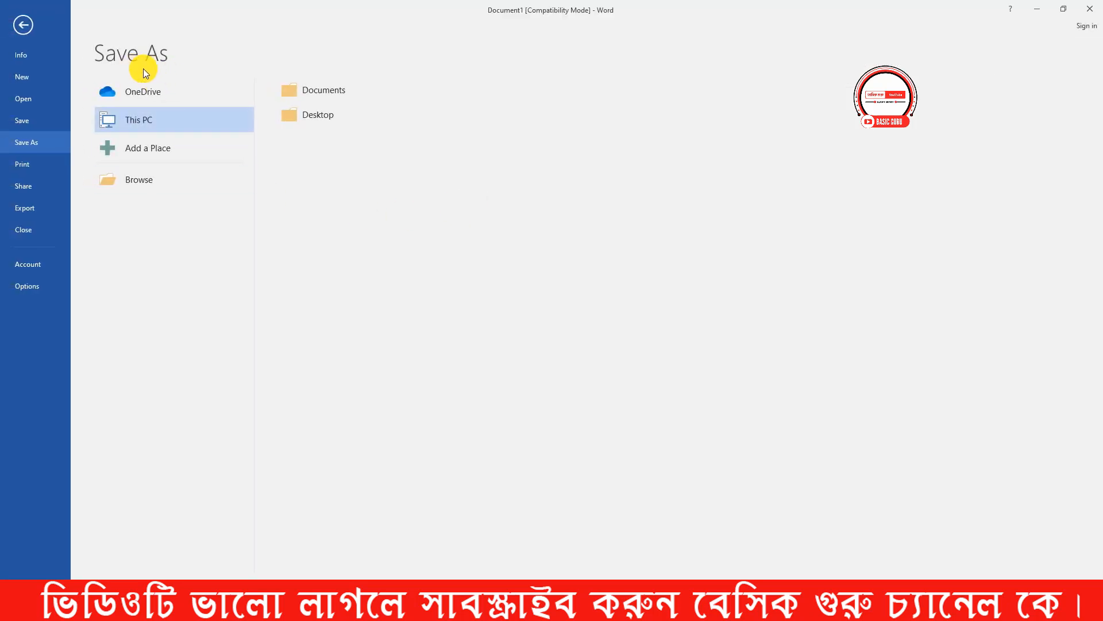
{"action": "left_click", "coordinate": [152, 182]}
{"action": "left_click", "coordinate": [144, 229]}
{"action": "left_click_drag", "start_coordinate": [164, 227], "coordinate": [78, 228]}
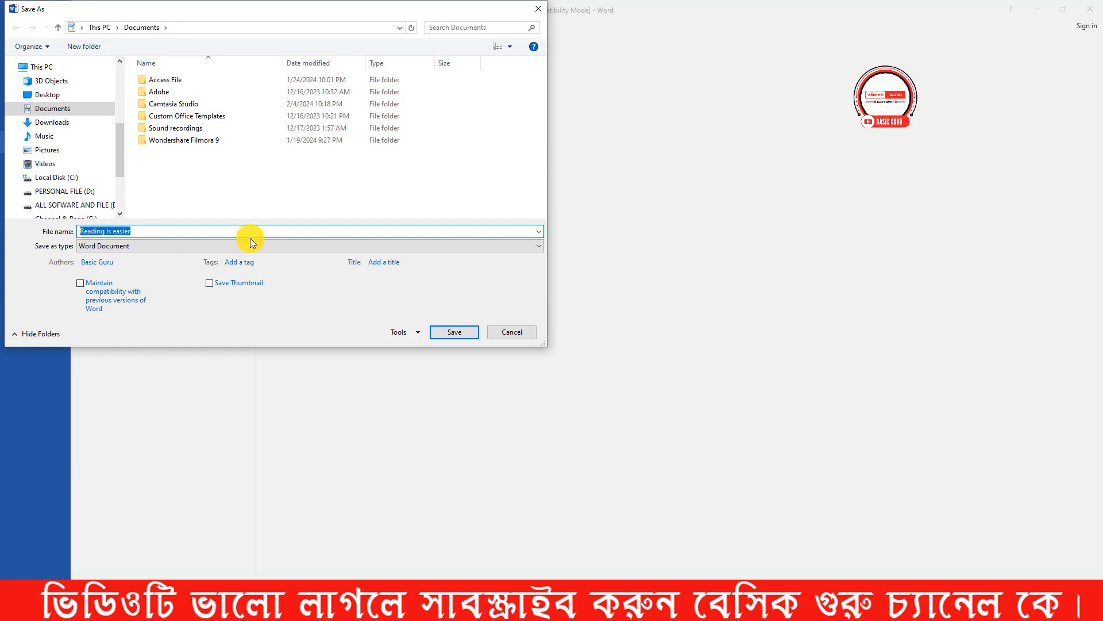
{"action": "type", "text": "2021"}
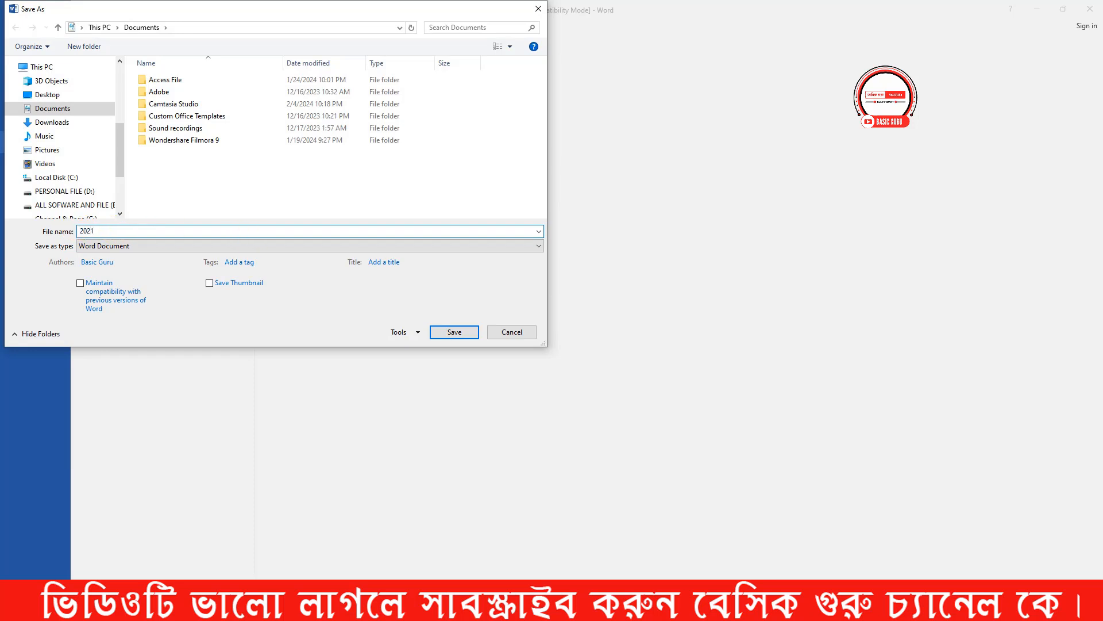
{"action": "left_click", "coordinate": [59, 95]}
{"action": "left_click", "coordinate": [466, 332]}
{"action": "left_click", "coordinate": [590, 465]}
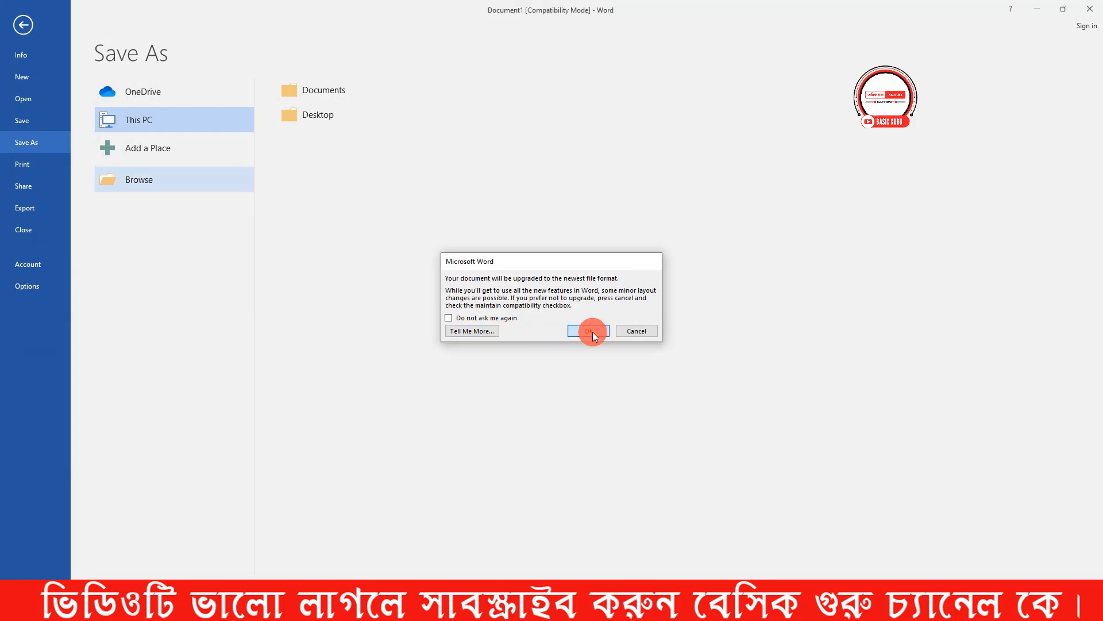
- Minimize Word and the Downloads folder window, and open the saved 2021 document from the desktop
{"action": "left_click", "coordinate": [1041, 8]}
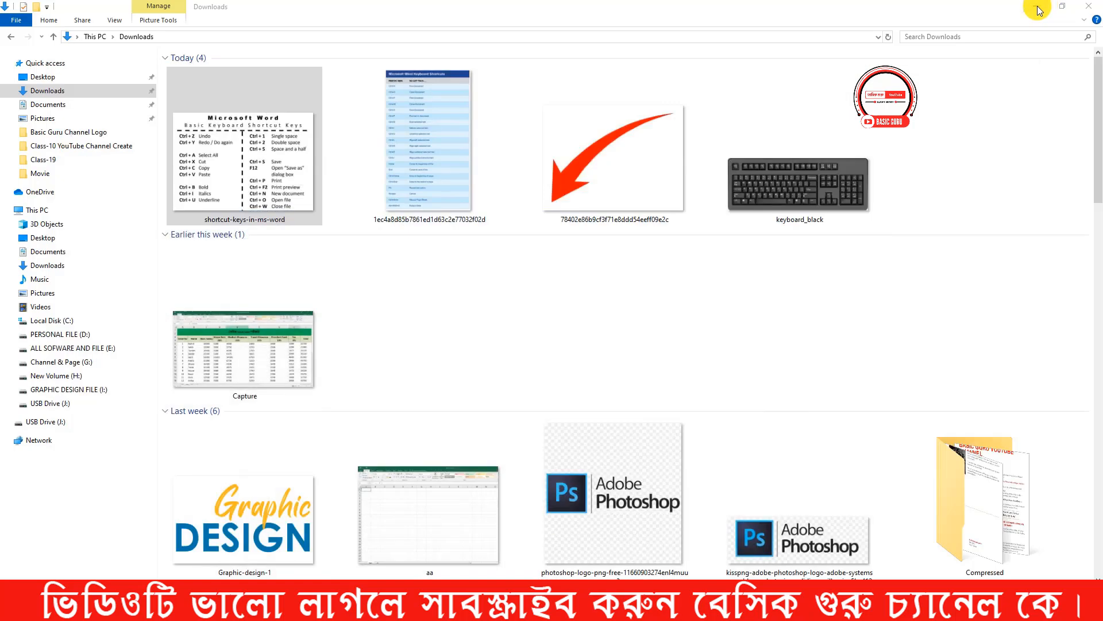
{"action": "left_click", "coordinate": [1037, 8]}
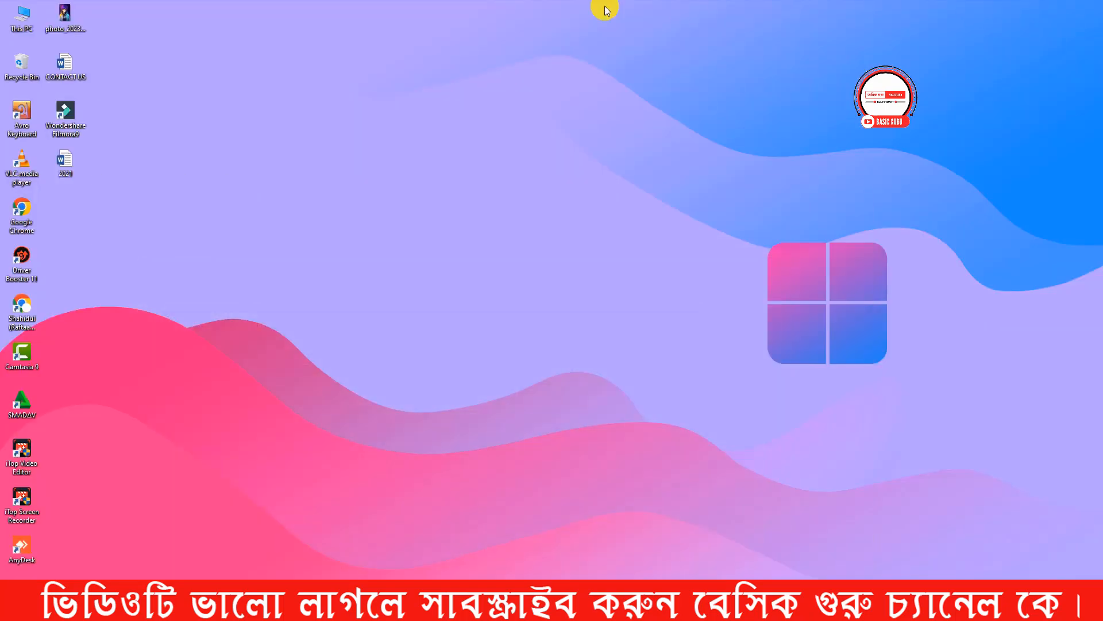
{"action": "double_click", "coordinate": [65, 165]}
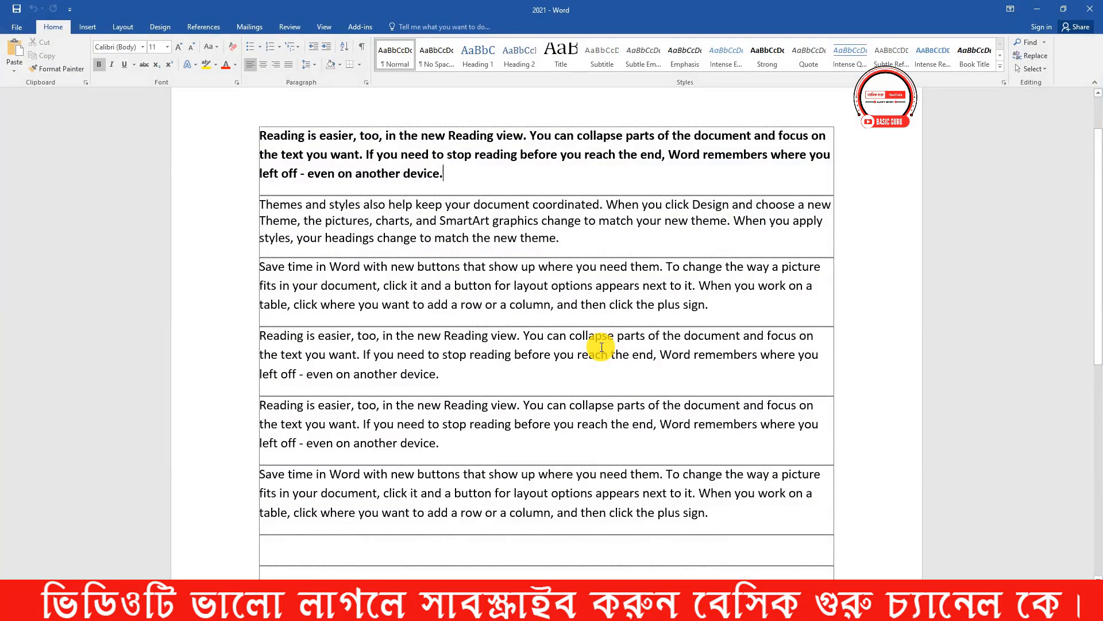
- Consult the shortcut-keys image and close it, and view the Info page of the 2021 document before returning to its text
{"action": "key", "text": "alt+Tab"}
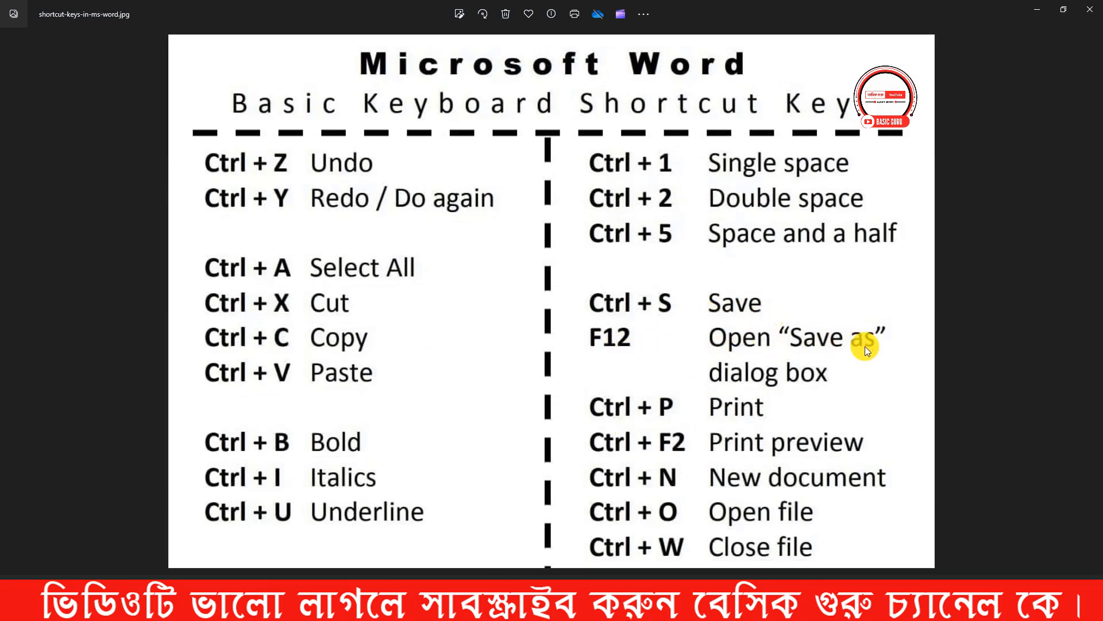
{"action": "left_click", "coordinate": [1091, 9]}
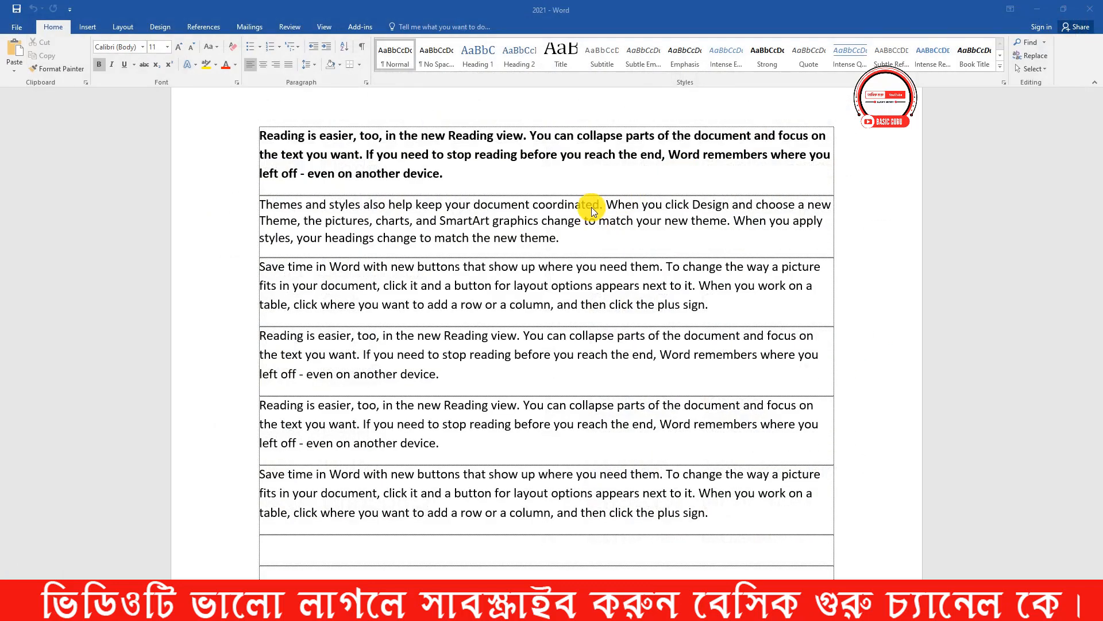
{"action": "left_click", "coordinate": [475, 175]}
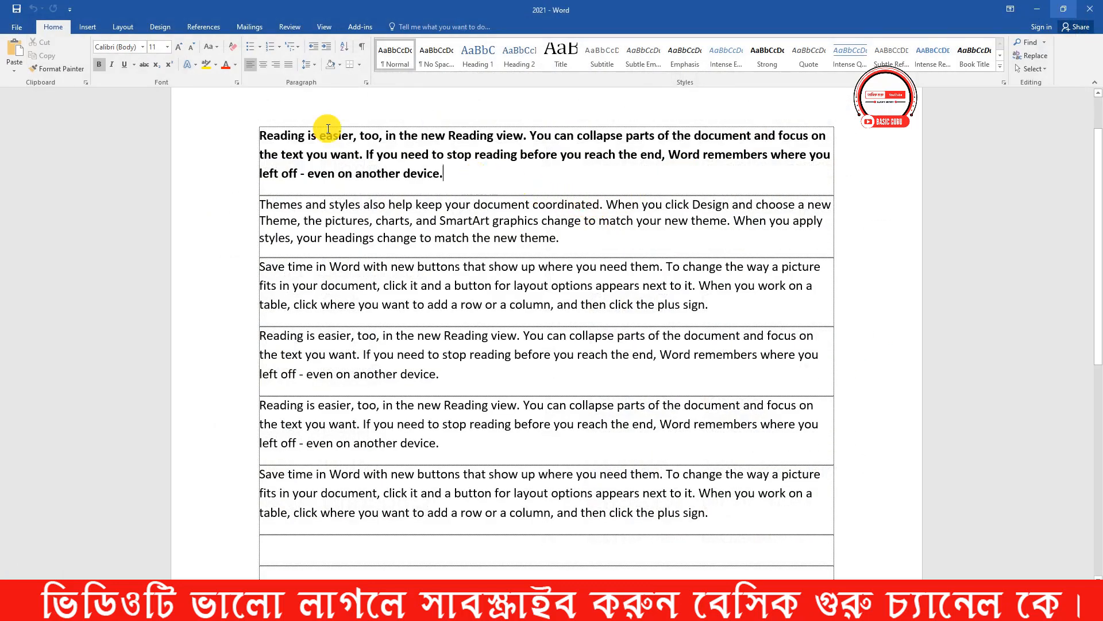
{"action": "left_click", "coordinate": [16, 27]}
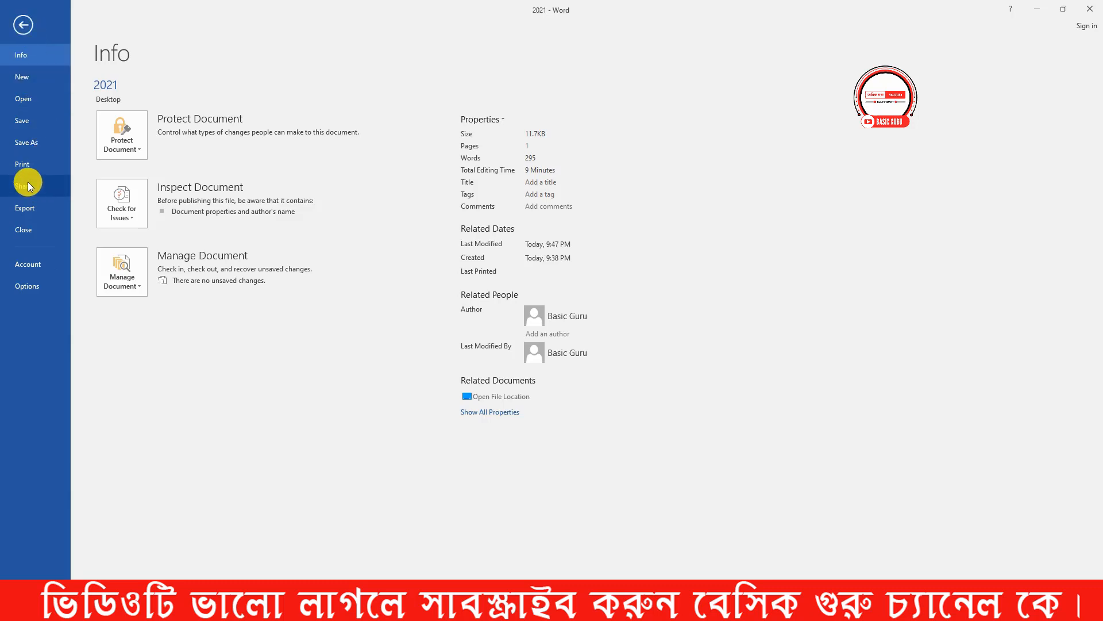
{"action": "left_click", "coordinate": [22, 25]}
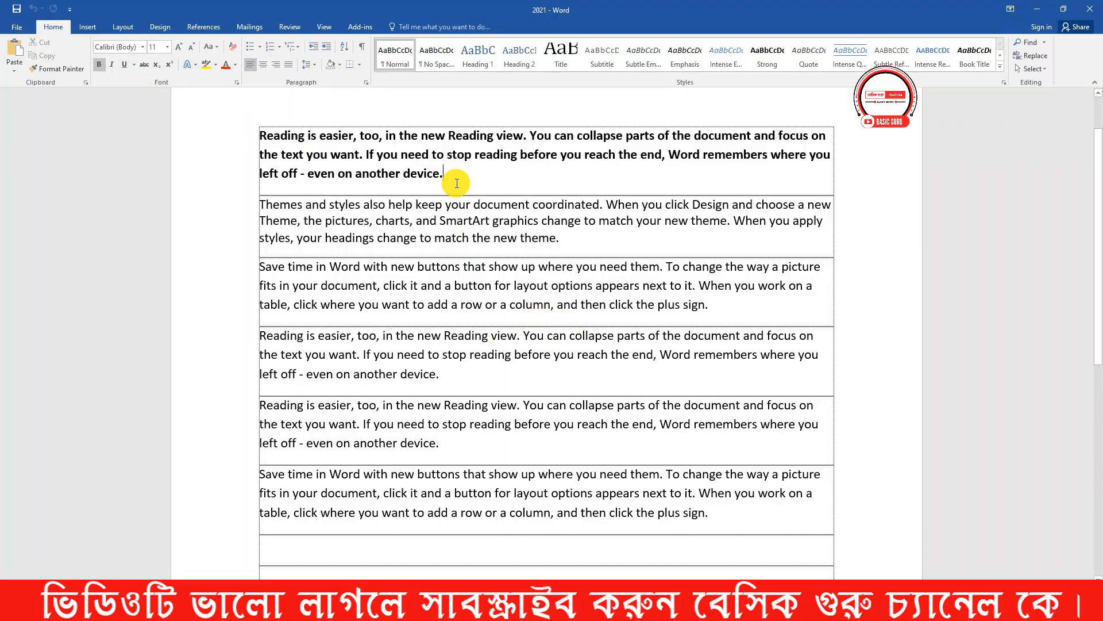
- Bring up the Save As dialog for the 2021 document, reposition it over the page, and cancel it without saving
{"action": "key", "text": "F12"}
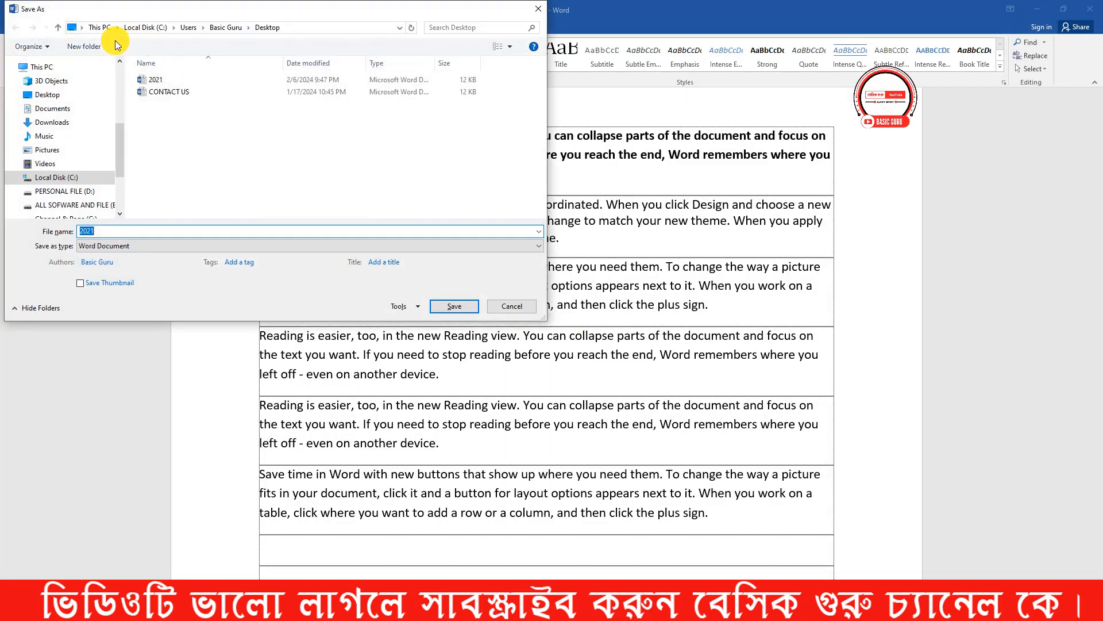
{"action": "left_click_drag", "start_coordinate": [72, 27], "coordinate": [394, 195]}
{"action": "left_click_drag", "start_coordinate": [178, 15], "coordinate": [363, 167]}
{"action": "key", "text": "Delete"}
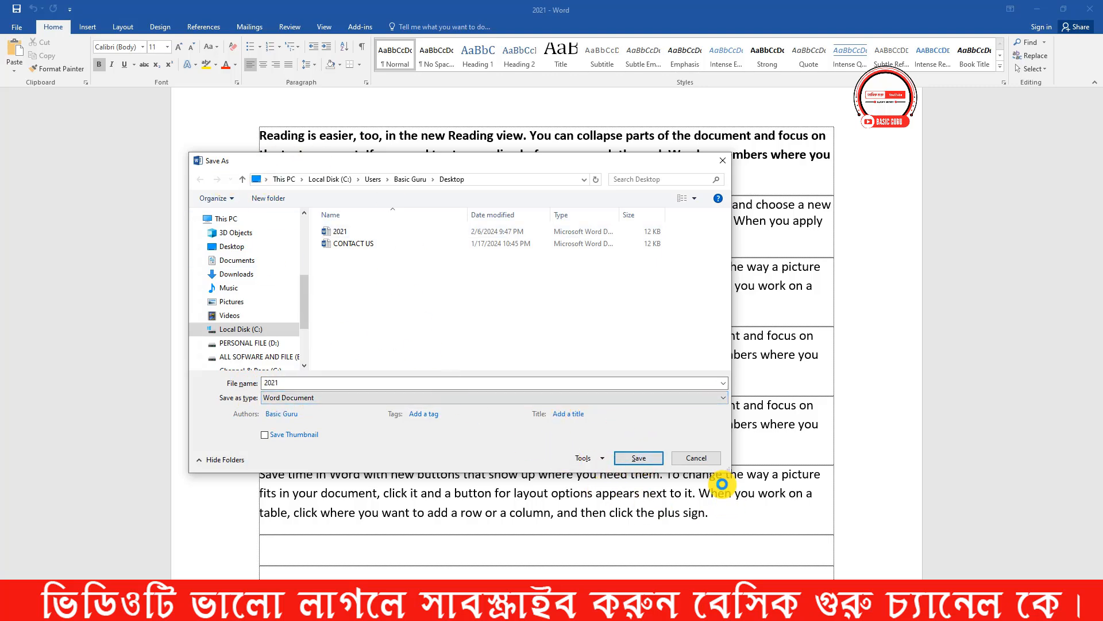
{"action": "left_click", "coordinate": [696, 458]}
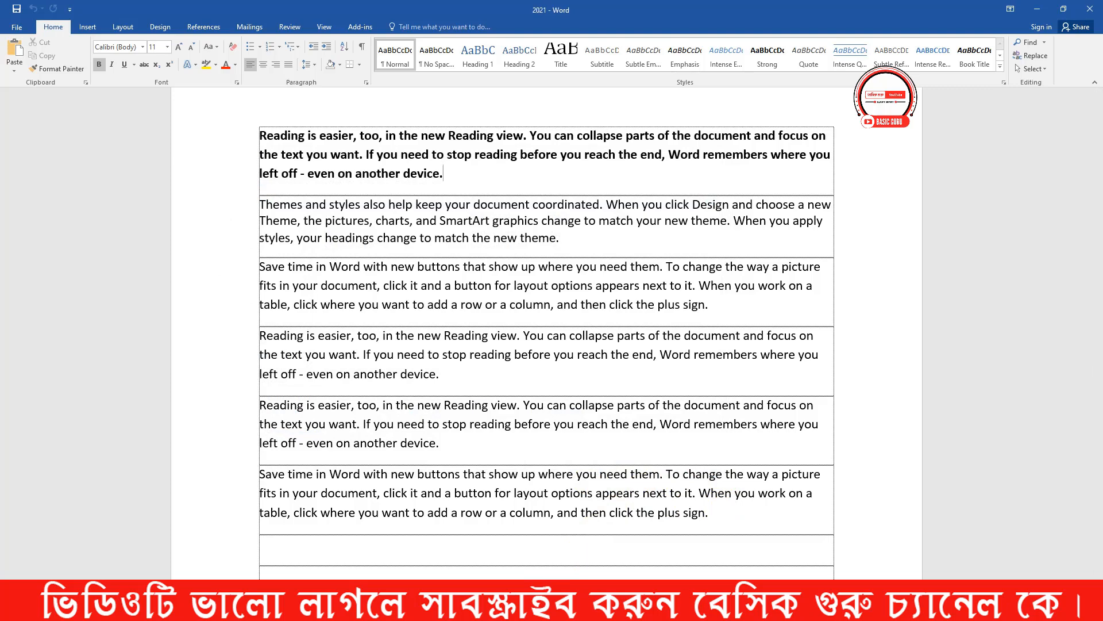
- Consult the shortcut-keys image, switch to Document1, and view its print page and preview twice, returning to the text each time
{"action": "left_click", "coordinate": [870, 592]}
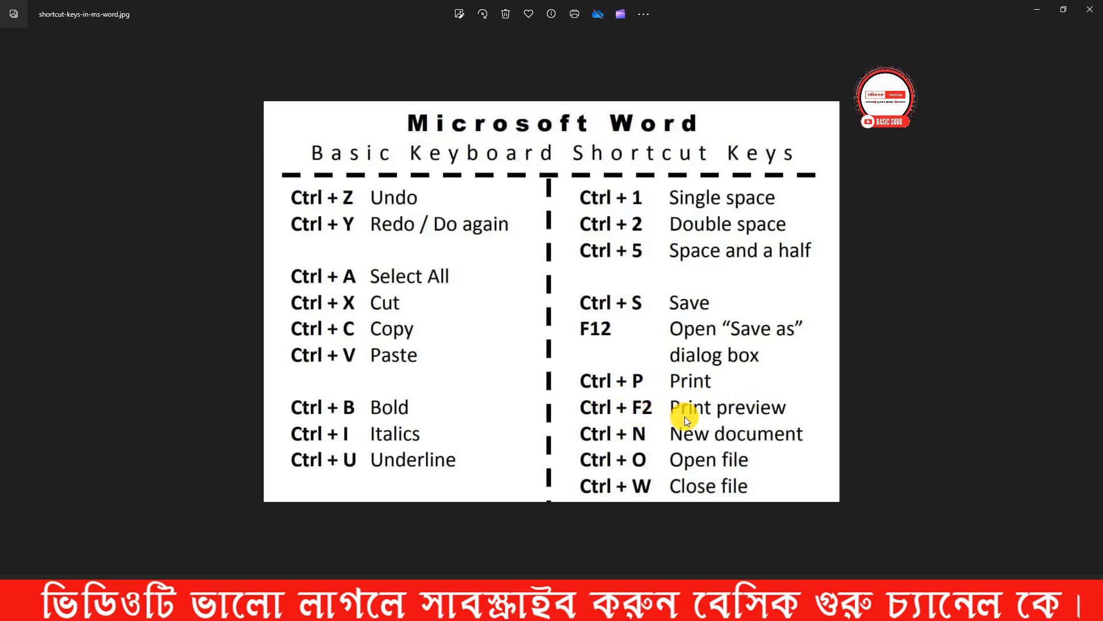
{"action": "left_click", "coordinate": [459, 598]}
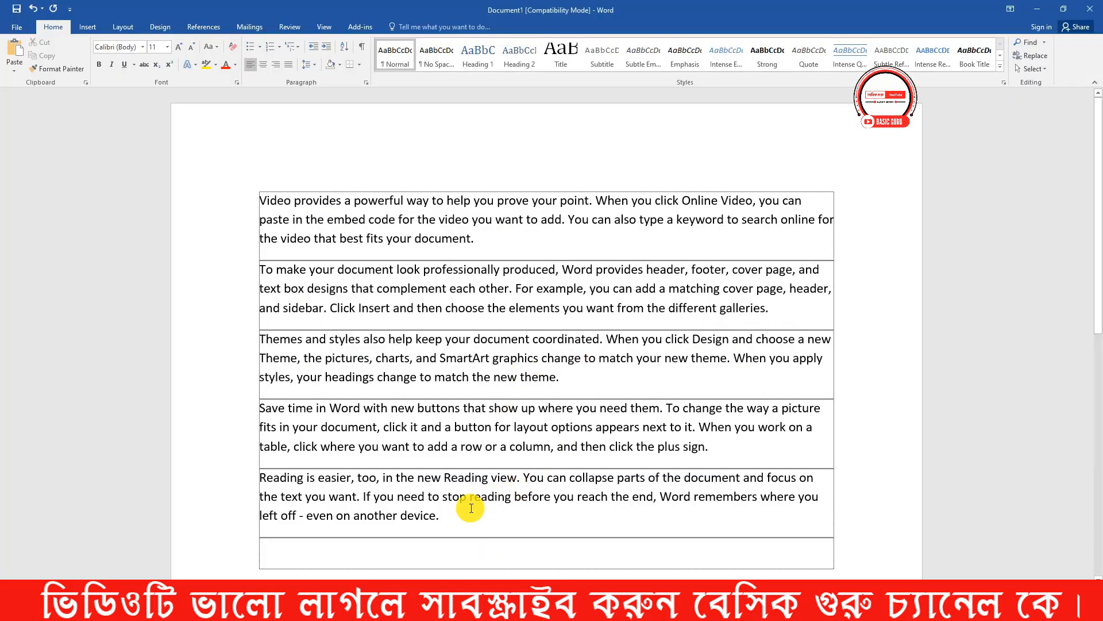
{"action": "left_click", "coordinate": [455, 514]}
{"action": "key", "text": "ctrl+p"}
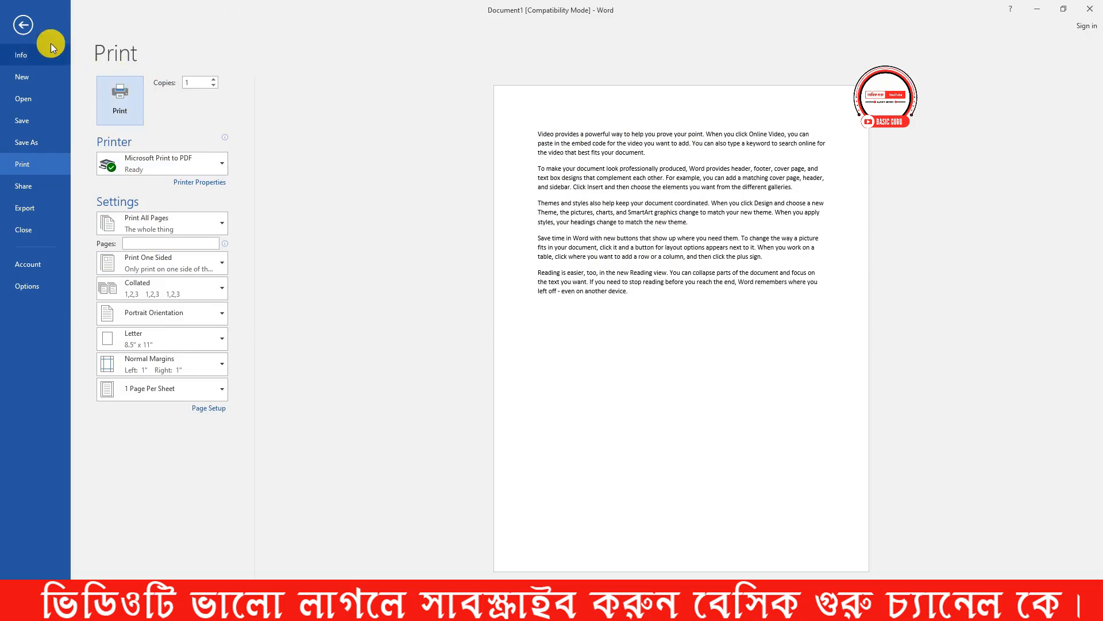
{"action": "left_click", "coordinate": [23, 26]}
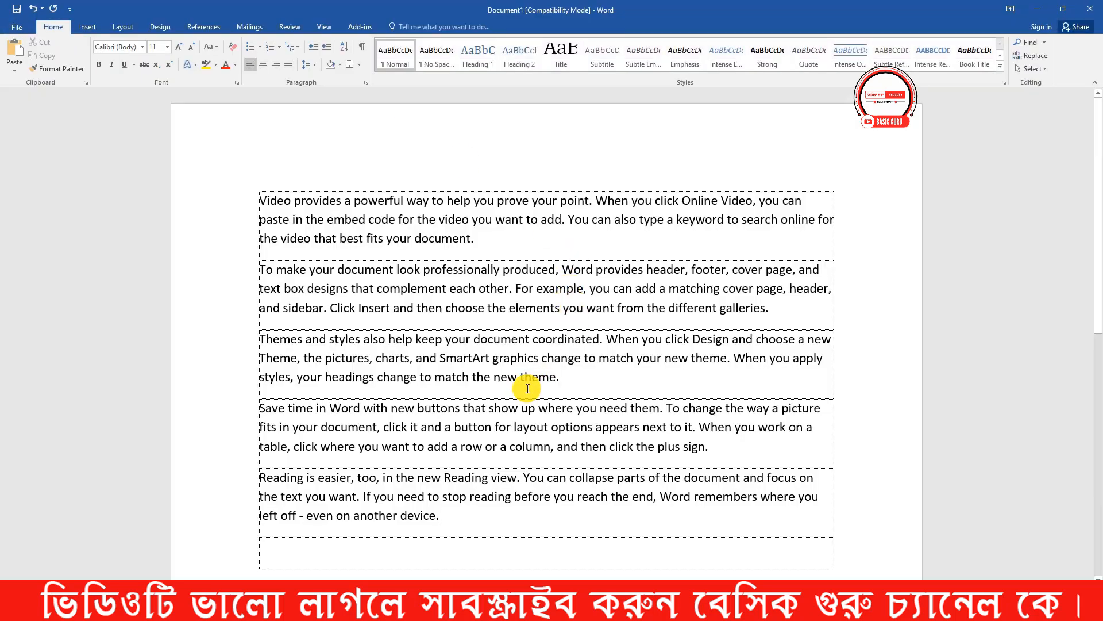
{"action": "key", "text": "ctrl+p"}
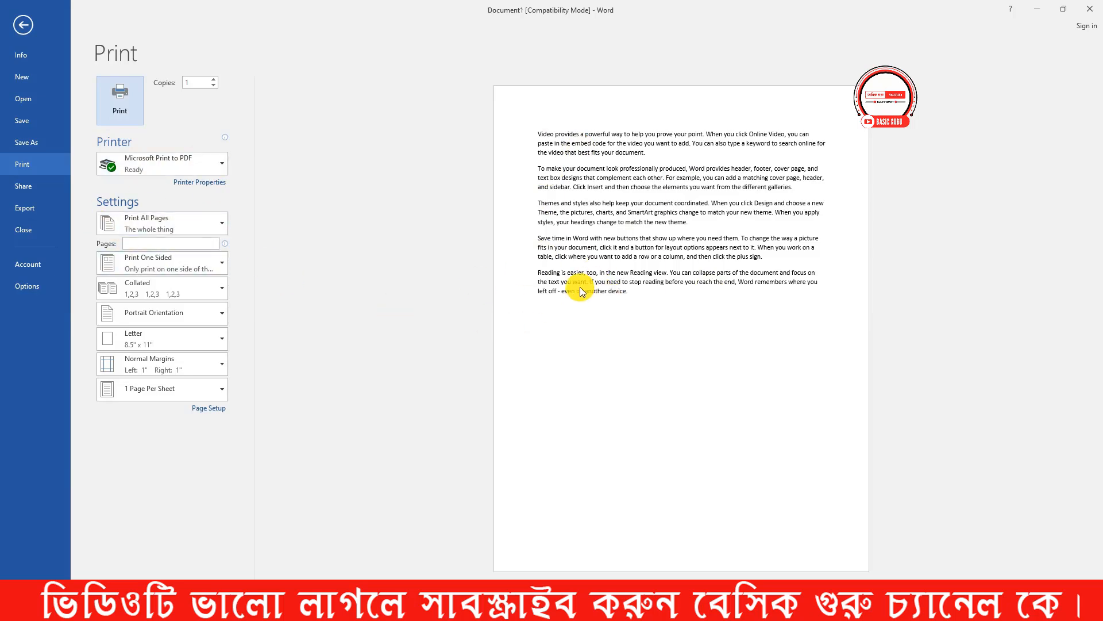
{"action": "left_click", "coordinate": [23, 25]}
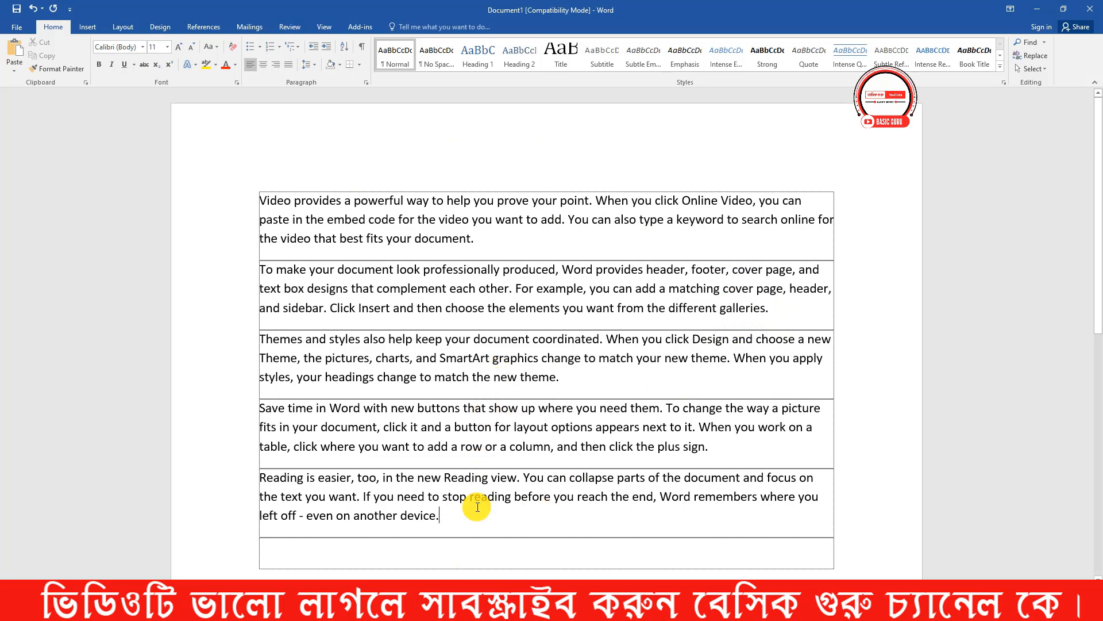
- Create two new blank documents, switching back to Document1 between them to compare the open windows
{"action": "key", "text": "ctrl+n"}
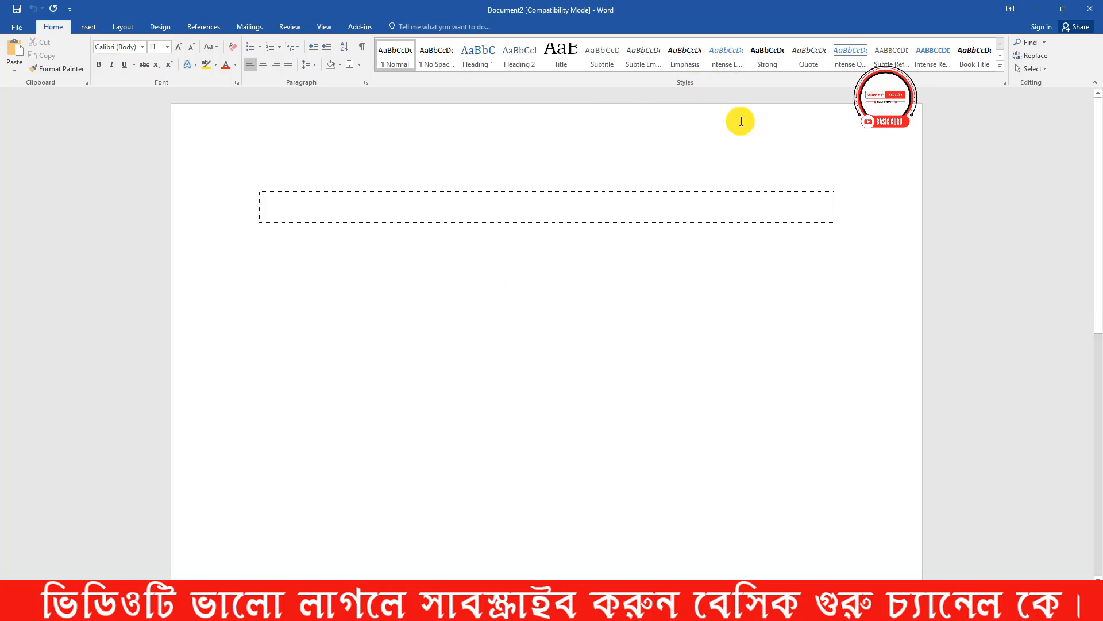
{"action": "mouse_move", "coordinate": [462, 609]}
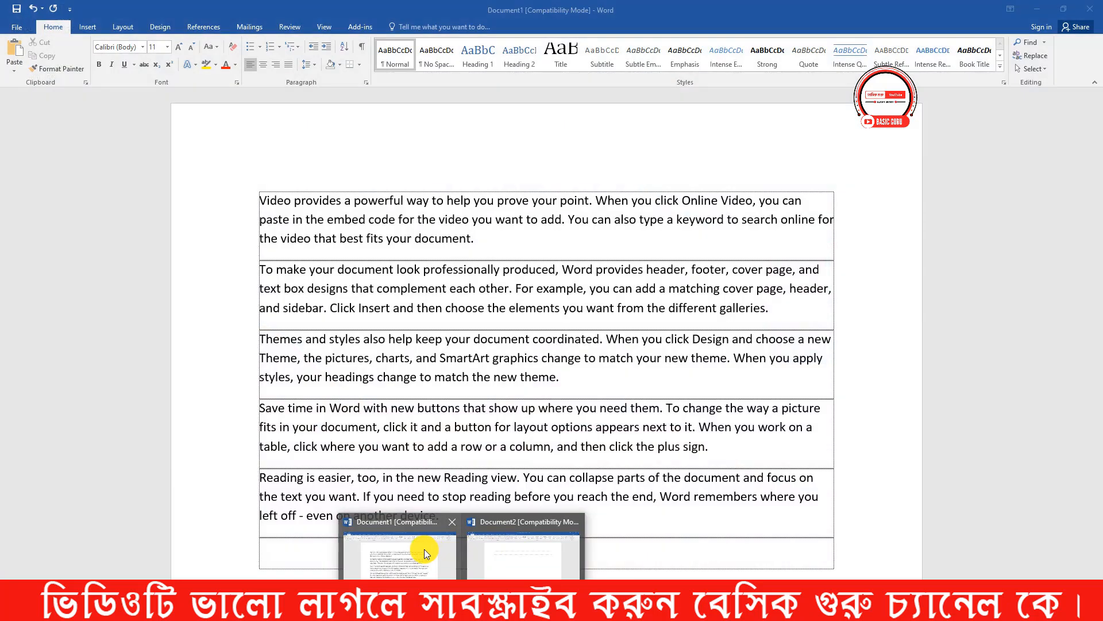
{"action": "left_click", "coordinate": [423, 550]}
{"action": "mouse_move", "coordinate": [462, 609]}
{"action": "left_click", "coordinate": [523, 525]}
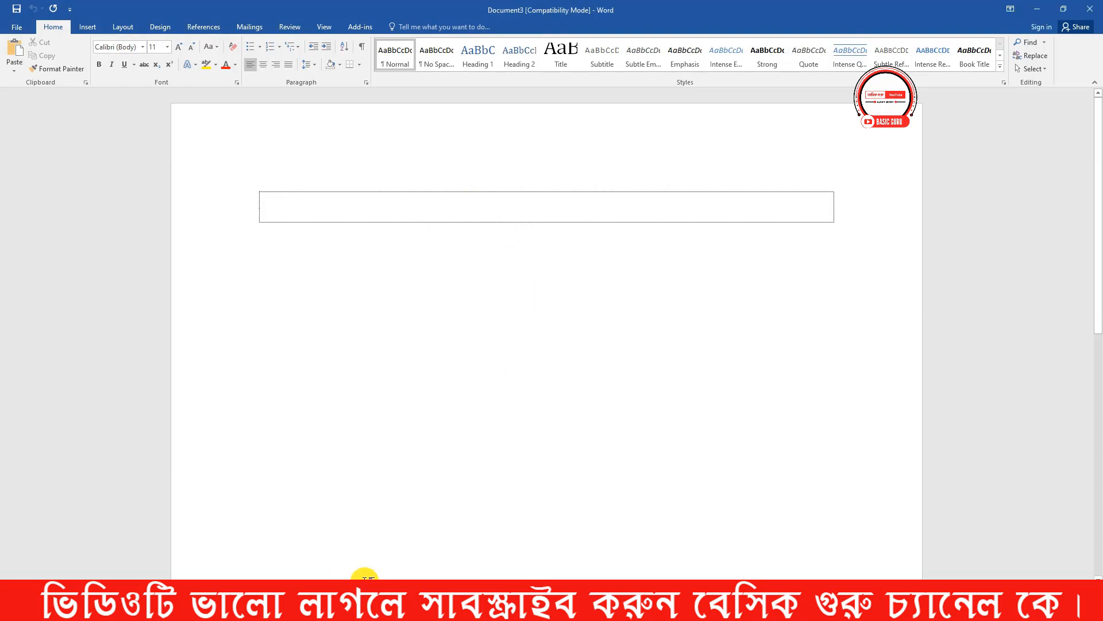
- Close both new blank documents, leaving Document1 open
{"action": "mouse_move", "coordinate": [462, 608]}
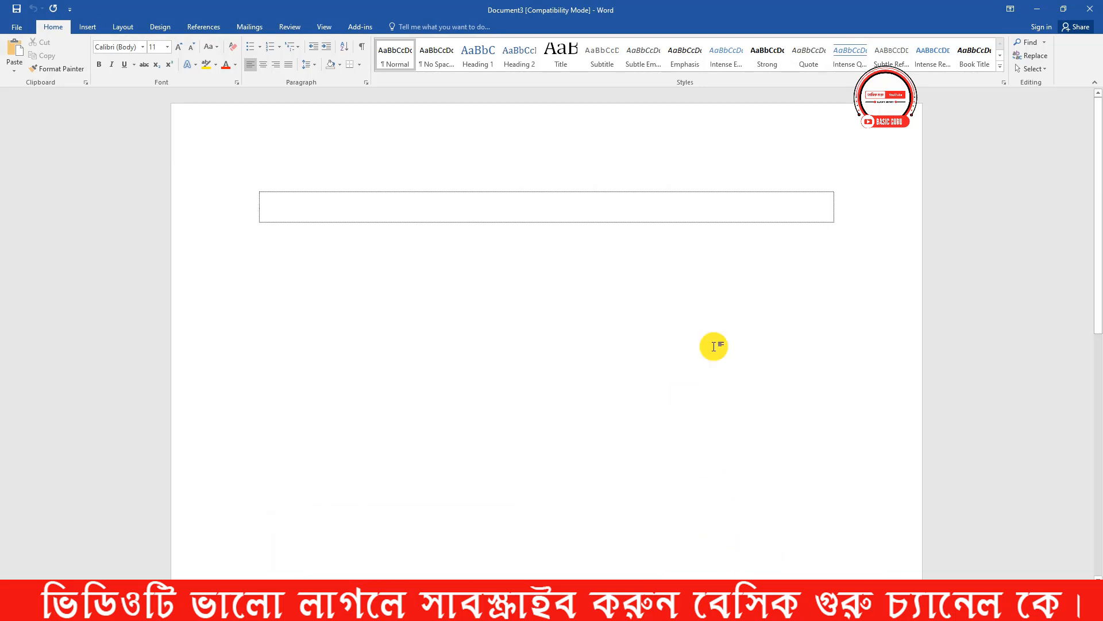
{"action": "left_click", "coordinate": [1090, 8]}
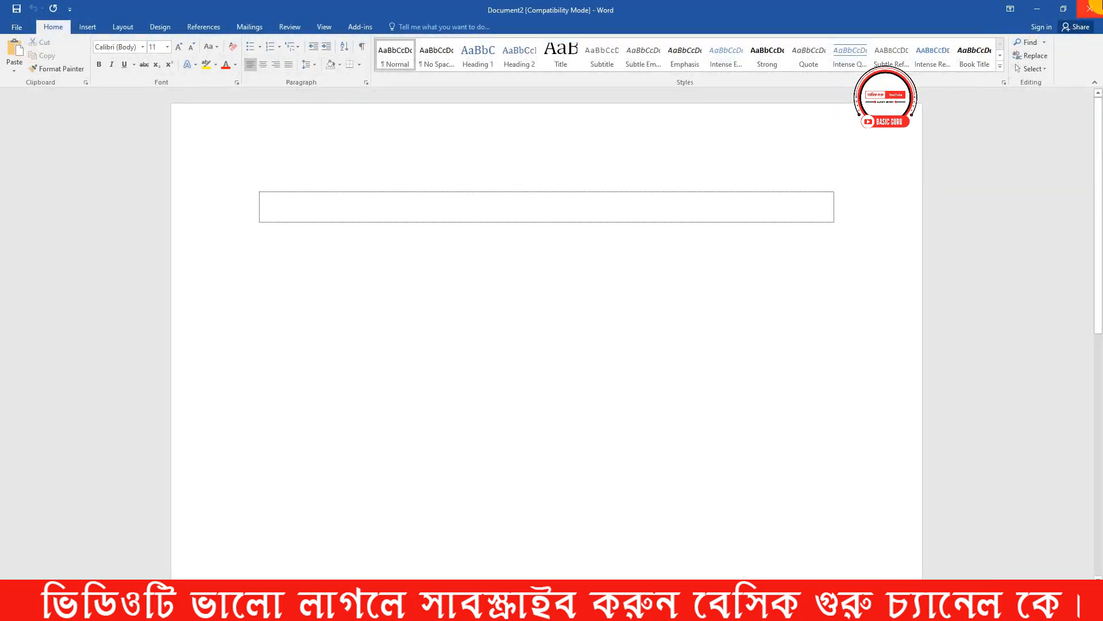
{"action": "left_click", "coordinate": [1091, 8]}
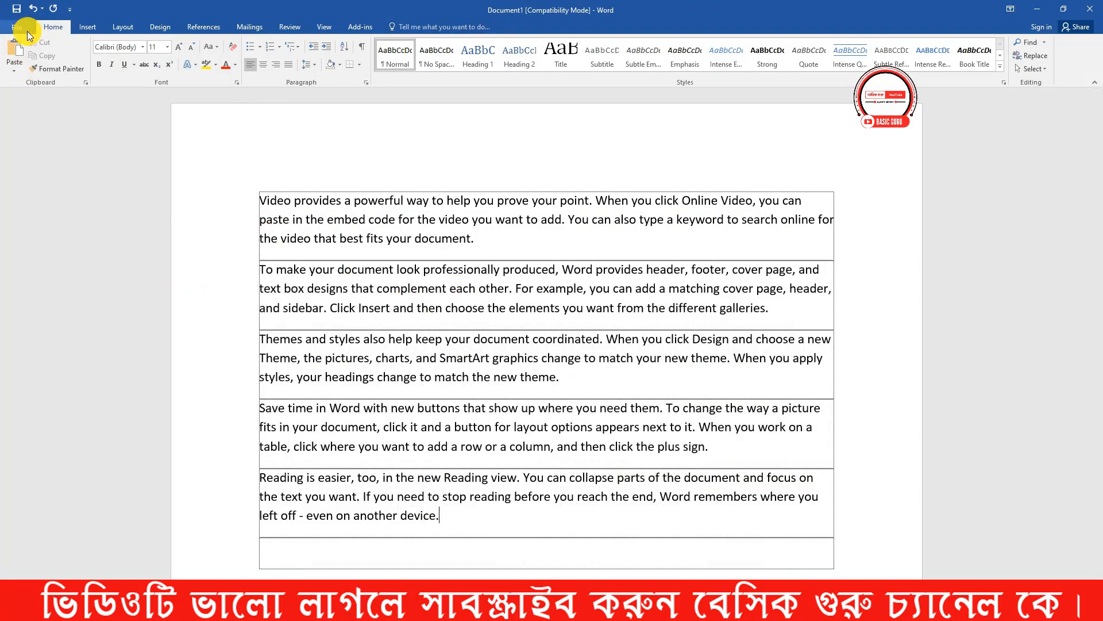
- View the Open page with its recent documents and return to the first paragraph of Document1
{"action": "left_click", "coordinate": [17, 27]}
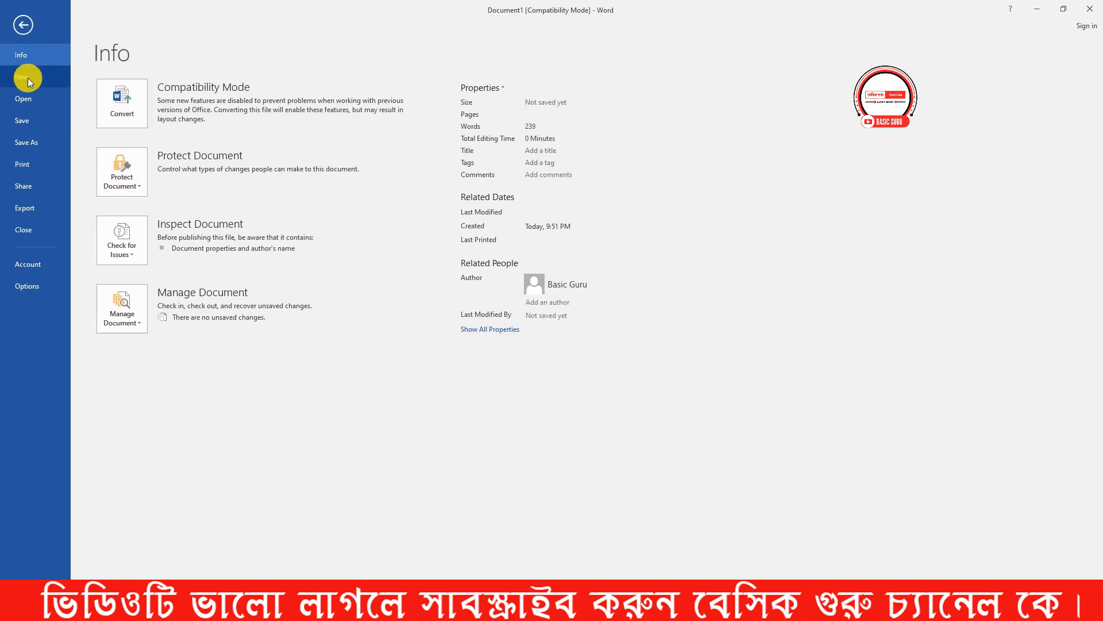
{"action": "left_click", "coordinate": [23, 99]}
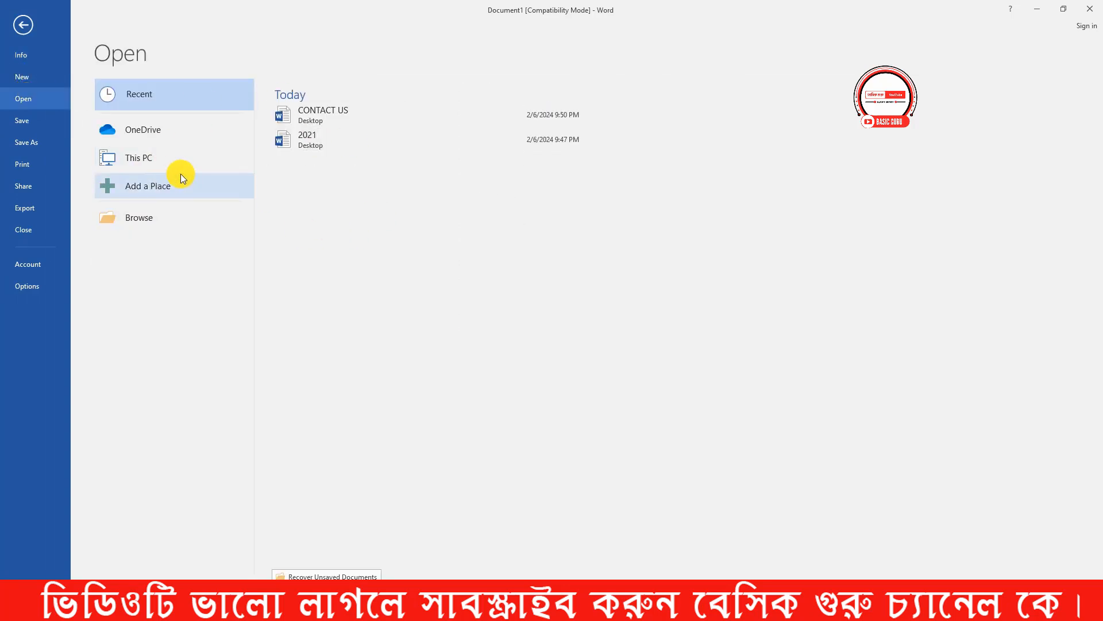
{"action": "left_click", "coordinate": [24, 26]}
{"action": "left_click", "coordinate": [492, 244]}
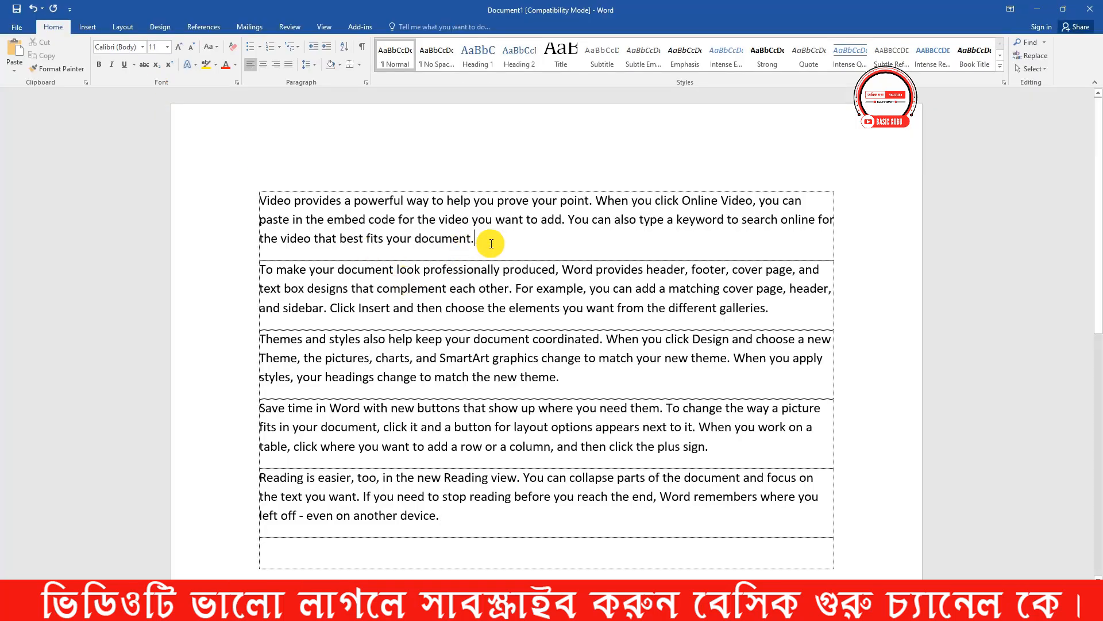
- Browse to the Desktop folder and open the CONTACT US document
{"action": "key", "text": "ctrl+o"}
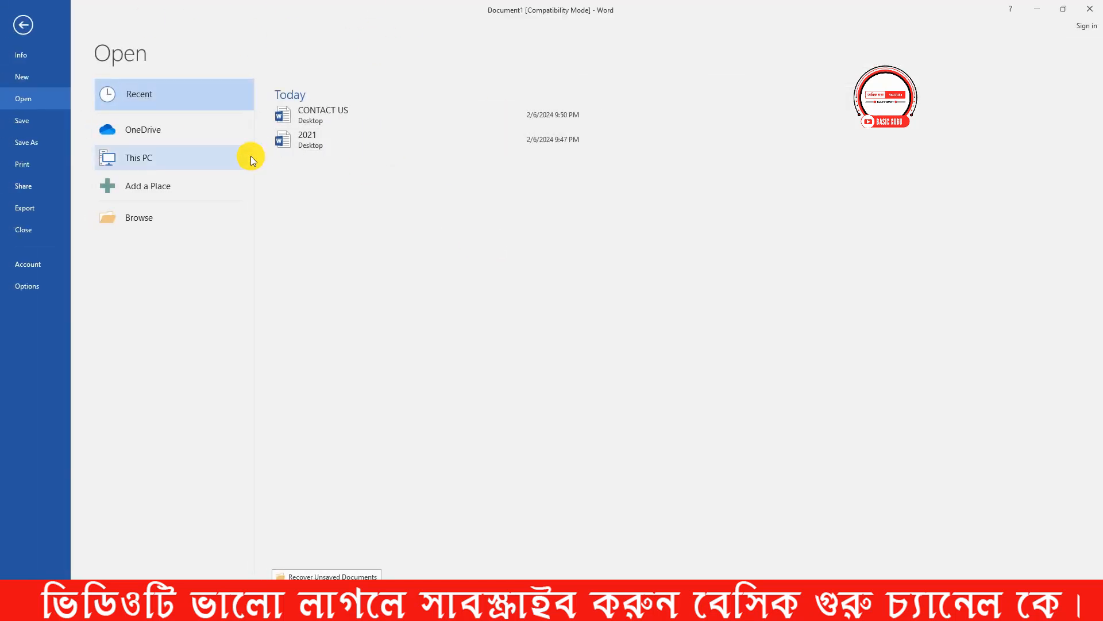
{"action": "left_click", "coordinate": [167, 220]}
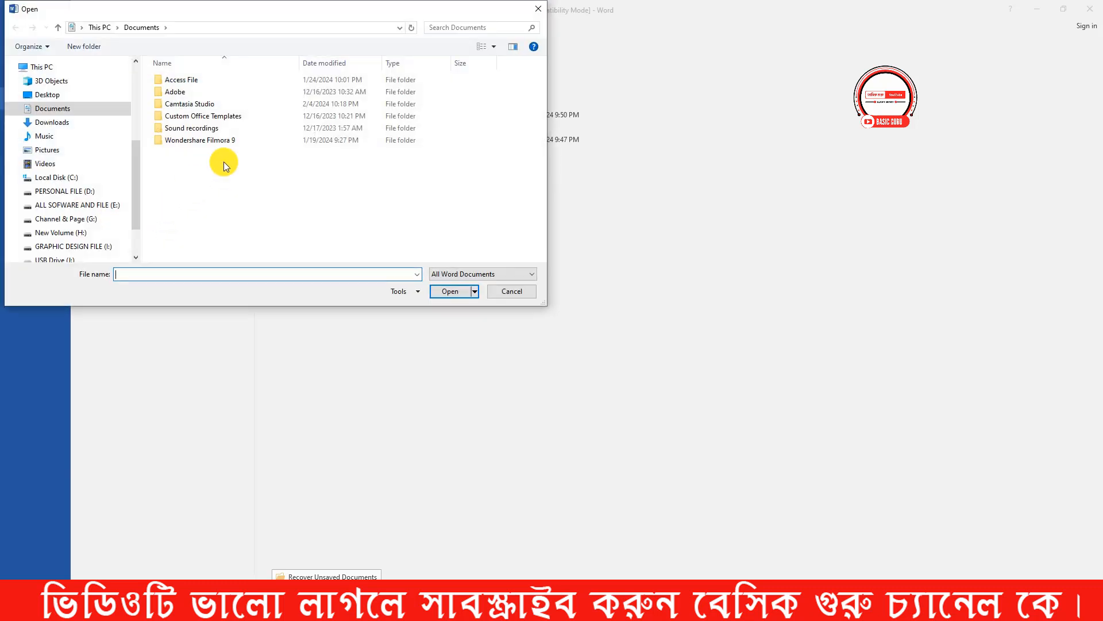
{"action": "left_click", "coordinate": [65, 94]}
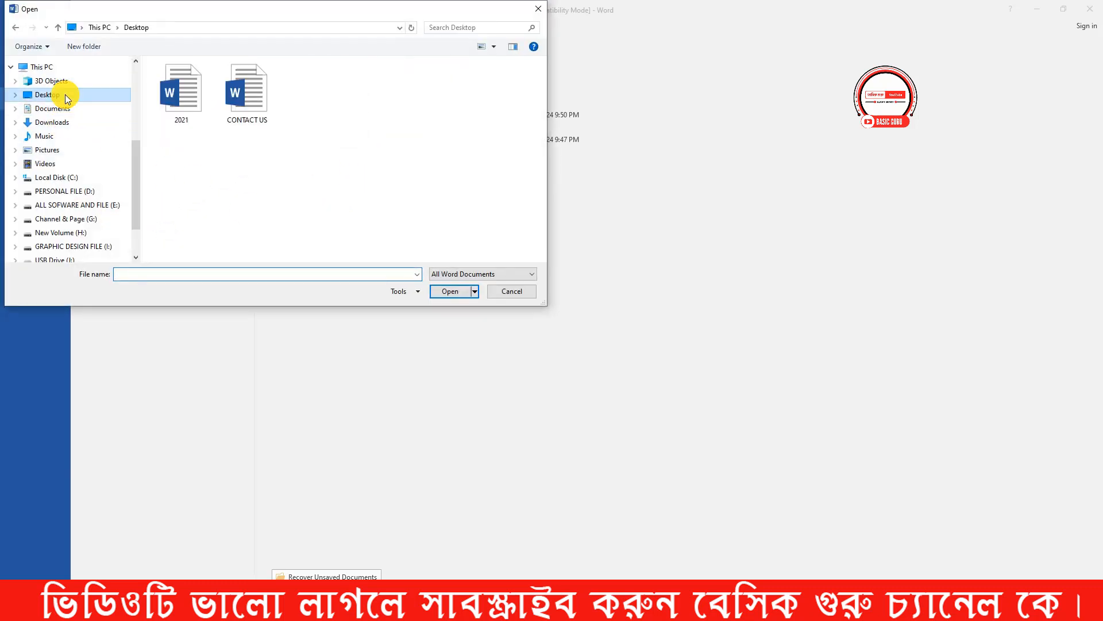
{"action": "left_click", "coordinate": [247, 105]}
{"action": "left_click", "coordinate": [451, 295]}
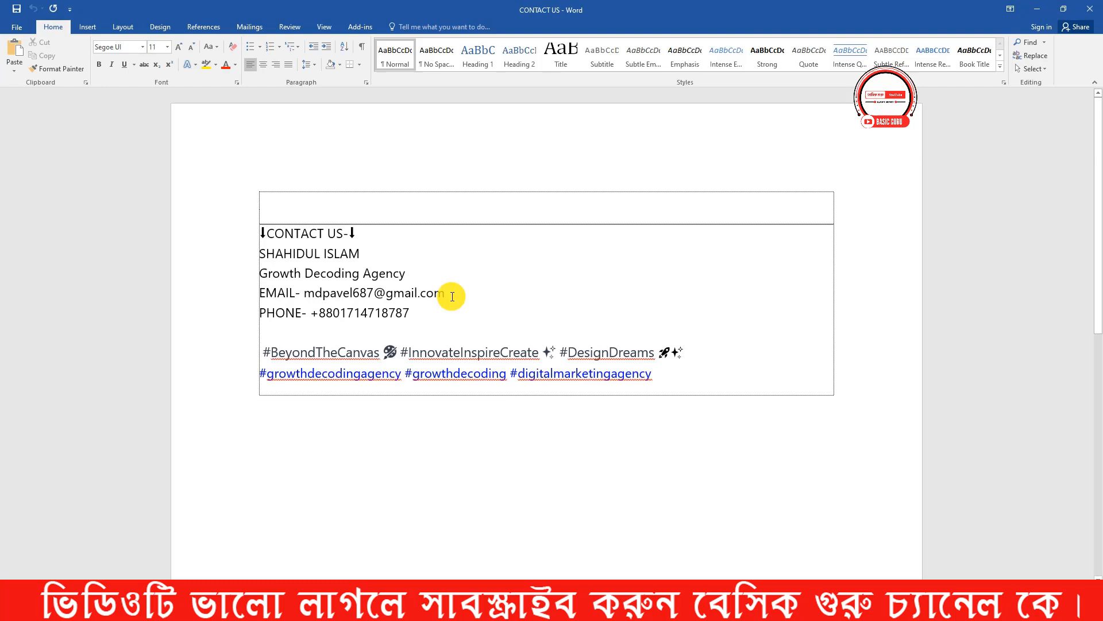
- Check the open Word windows, stay on the CONTACT US document, and close it
{"action": "mouse_move", "coordinate": [459, 609]}
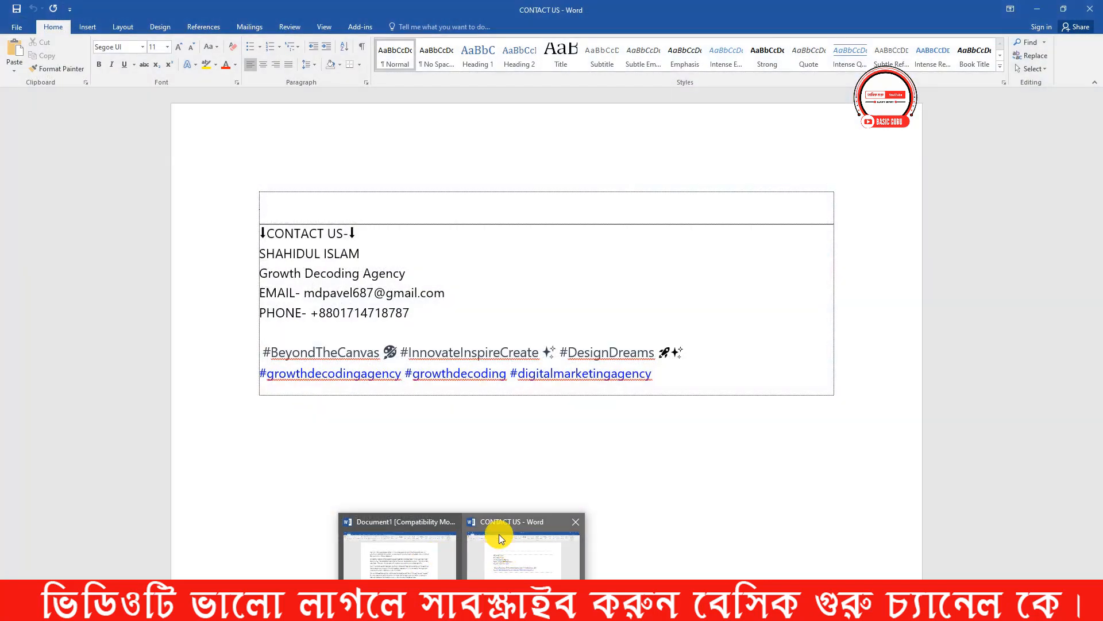
{"action": "left_click", "coordinate": [499, 533]}
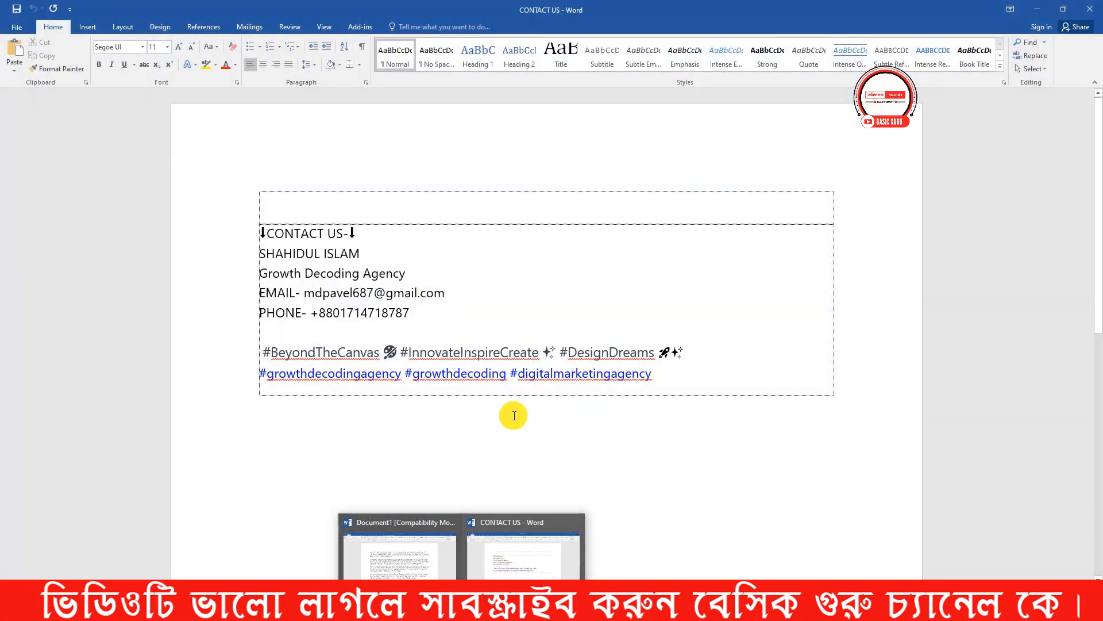
{"action": "left_click", "coordinate": [417, 317]}
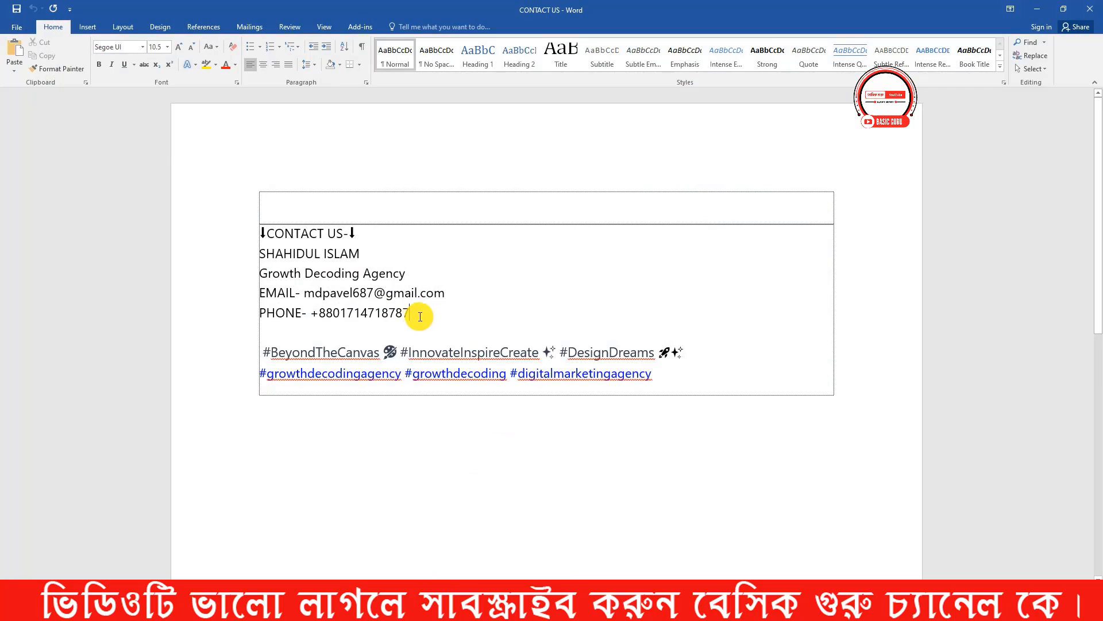
{"action": "left_click", "coordinate": [1094, 6]}
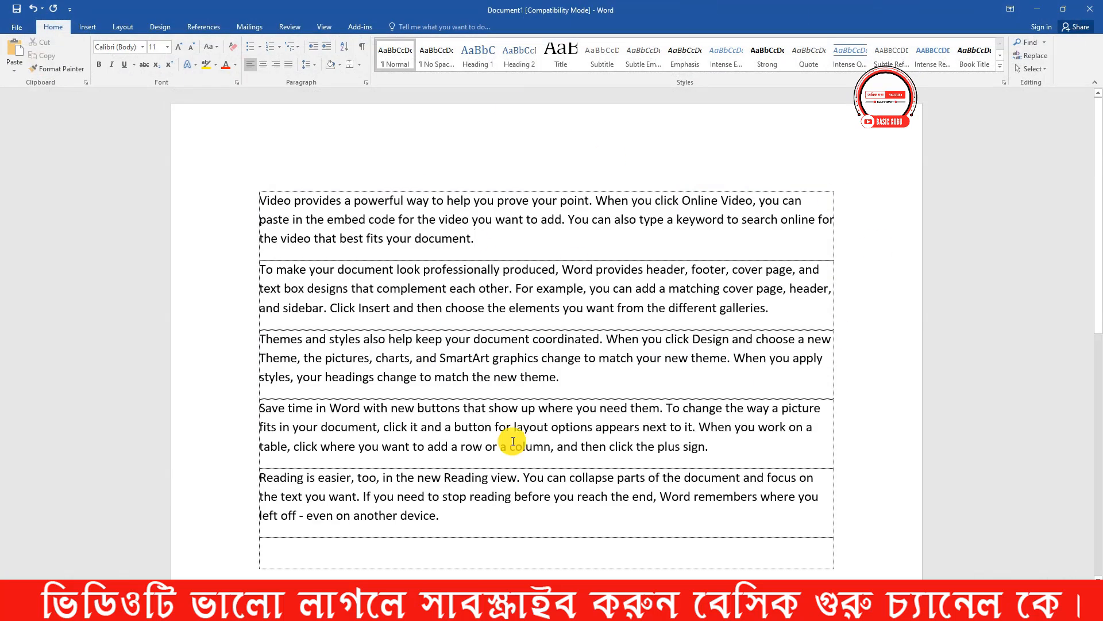
- Consult the shortcut-keys image, minimize it, and close Document1 without saving its changes
{"action": "left_click", "coordinate": [514, 608]}
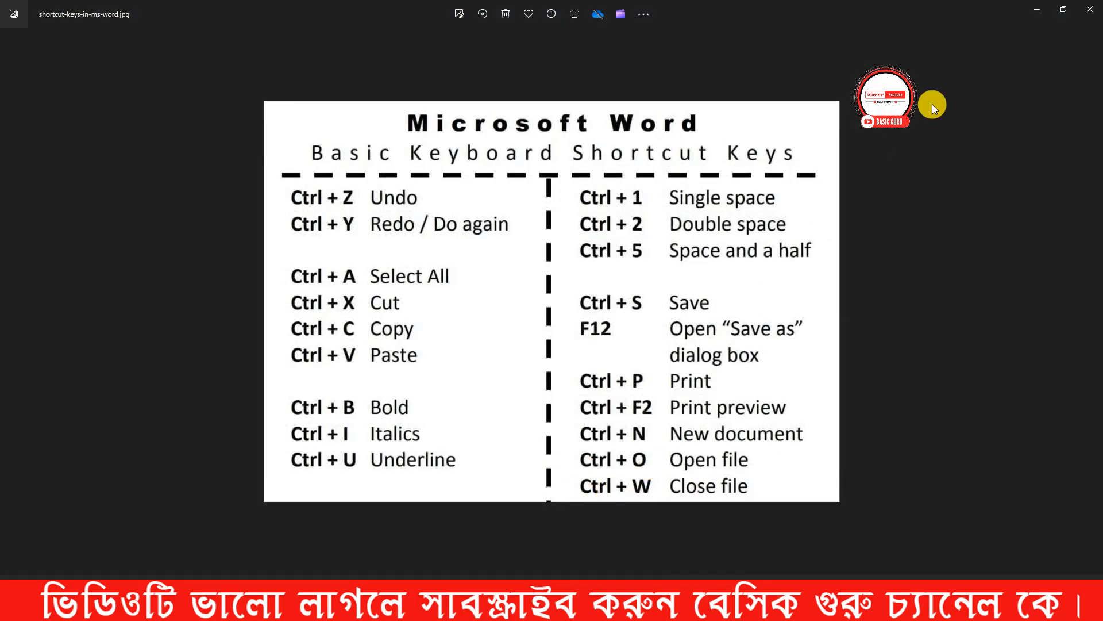
{"action": "left_click", "coordinate": [1036, 17]}
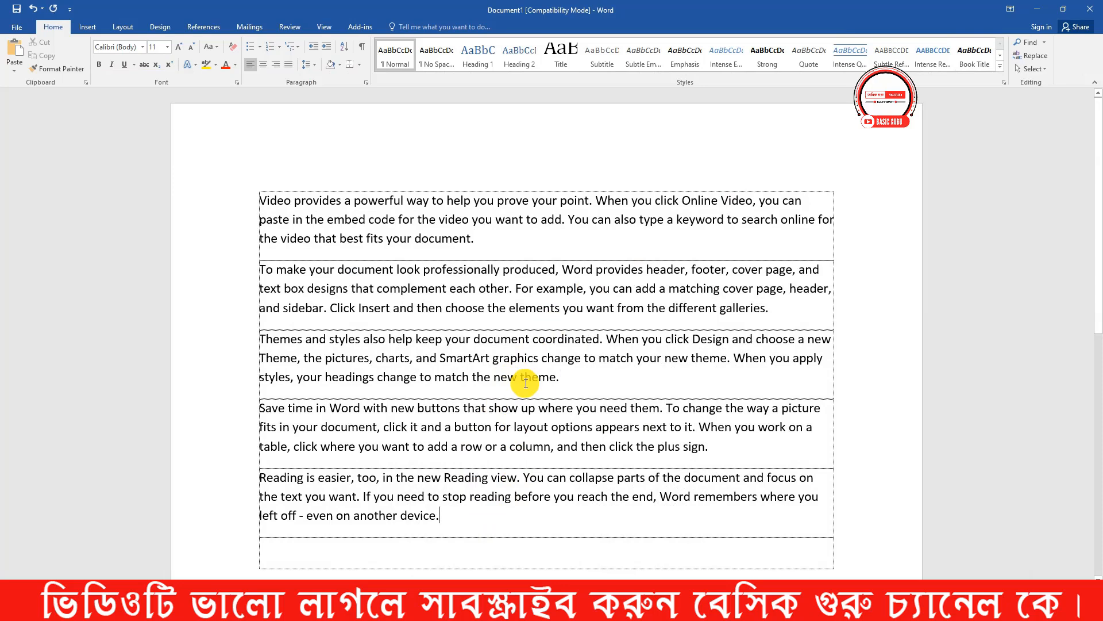
{"action": "key", "text": "alt+F4"}
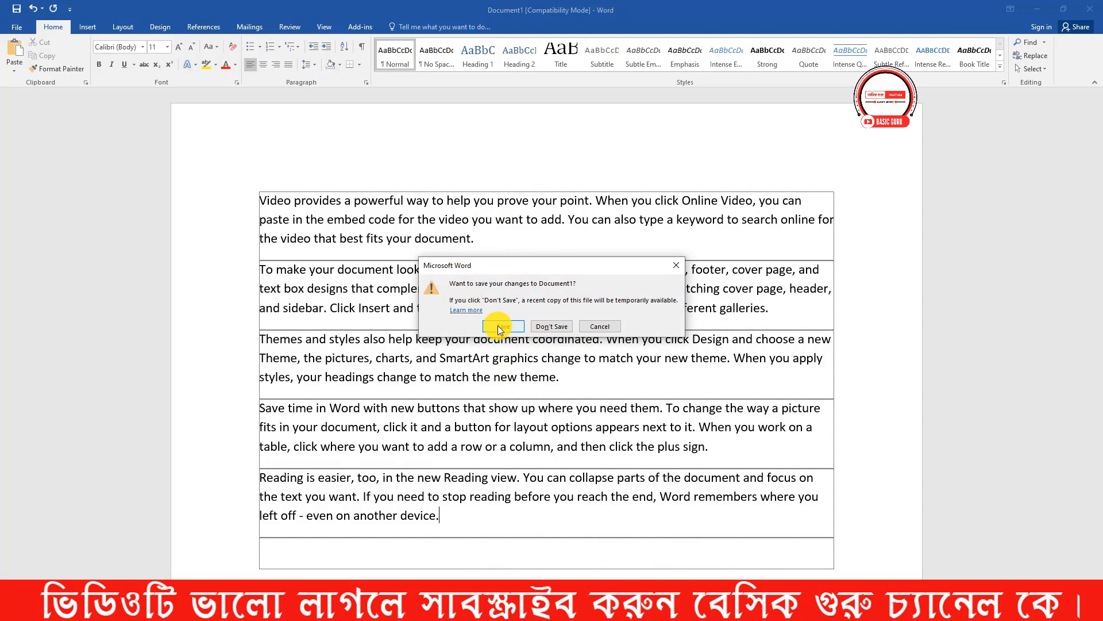
{"action": "left_click", "coordinate": [561, 326]}
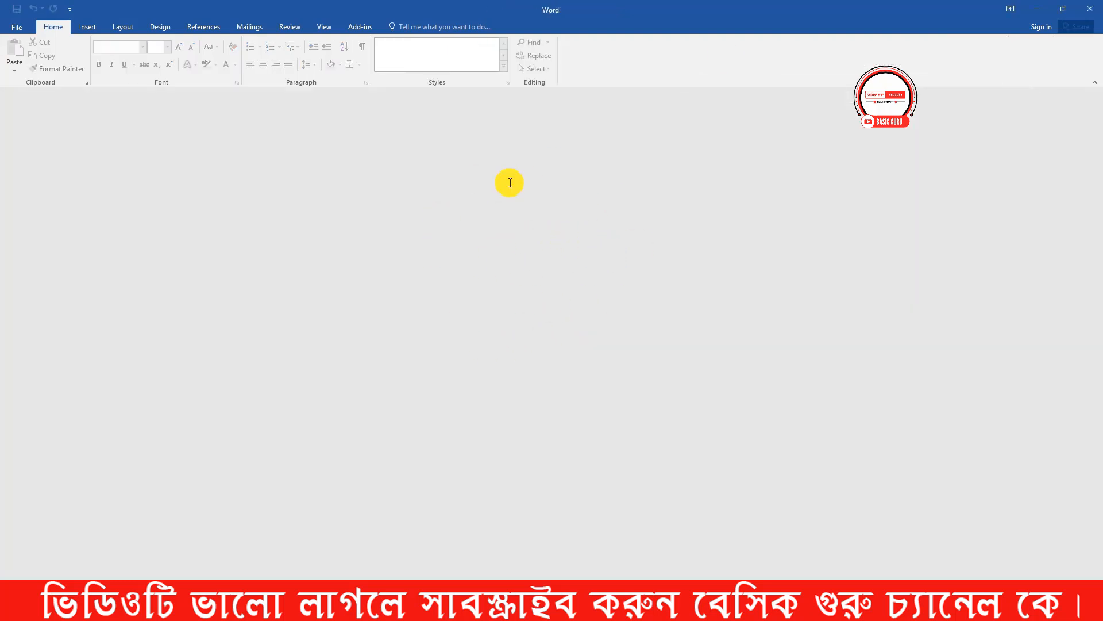
- Close the empty Word window, restart Word, and create a blank document
{"action": "left_click", "coordinate": [1090, 9]}
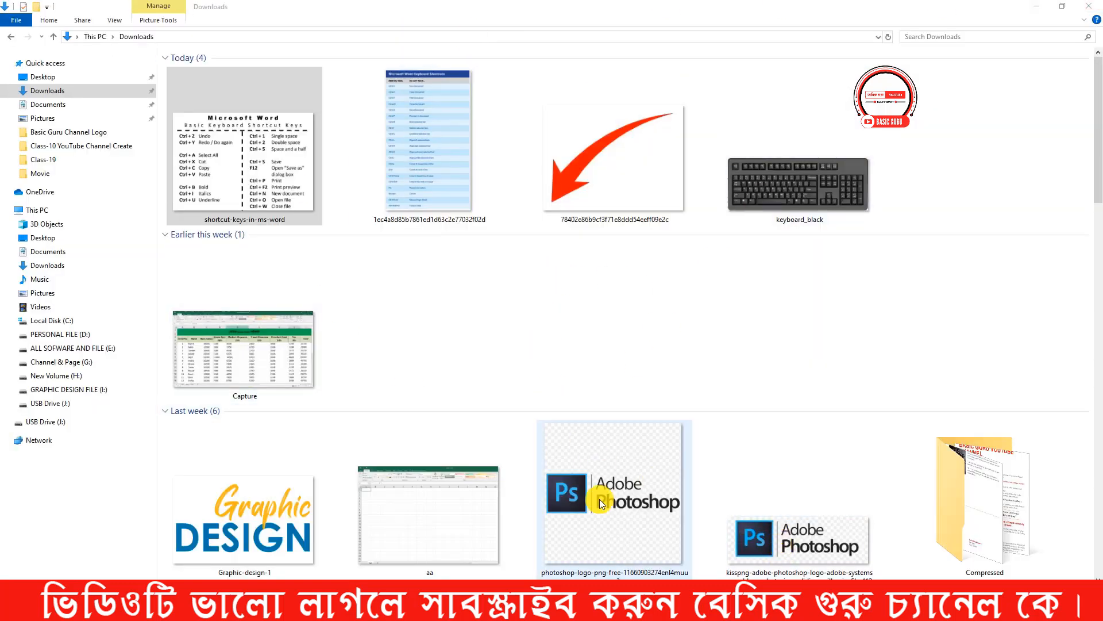
{"action": "double_click", "coordinate": [484, 450]}
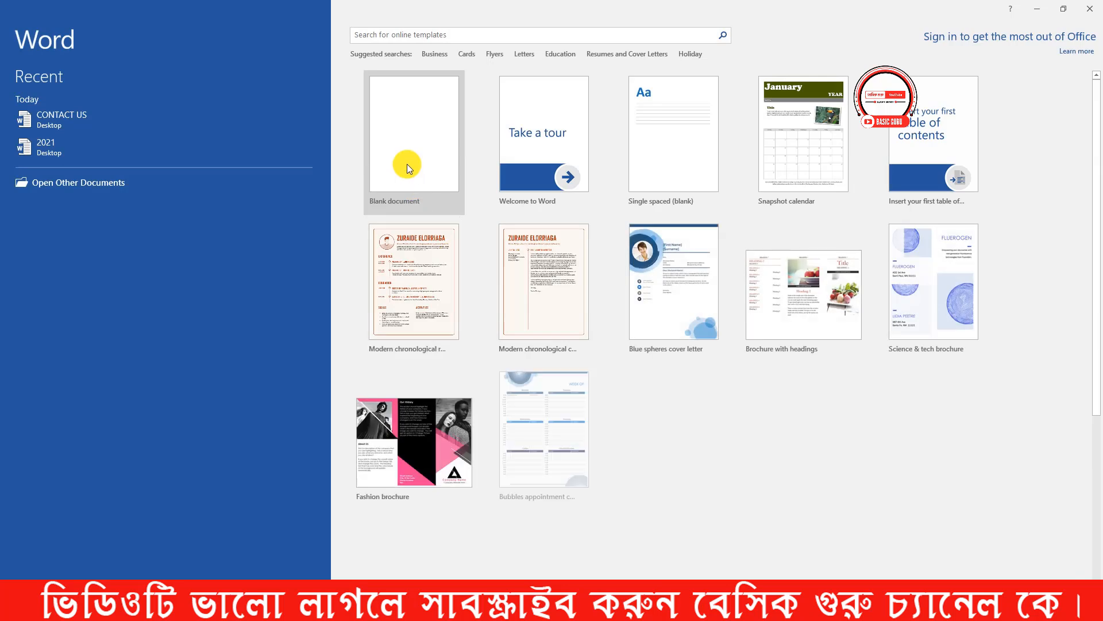
{"action": "left_click", "coordinate": [407, 170]}
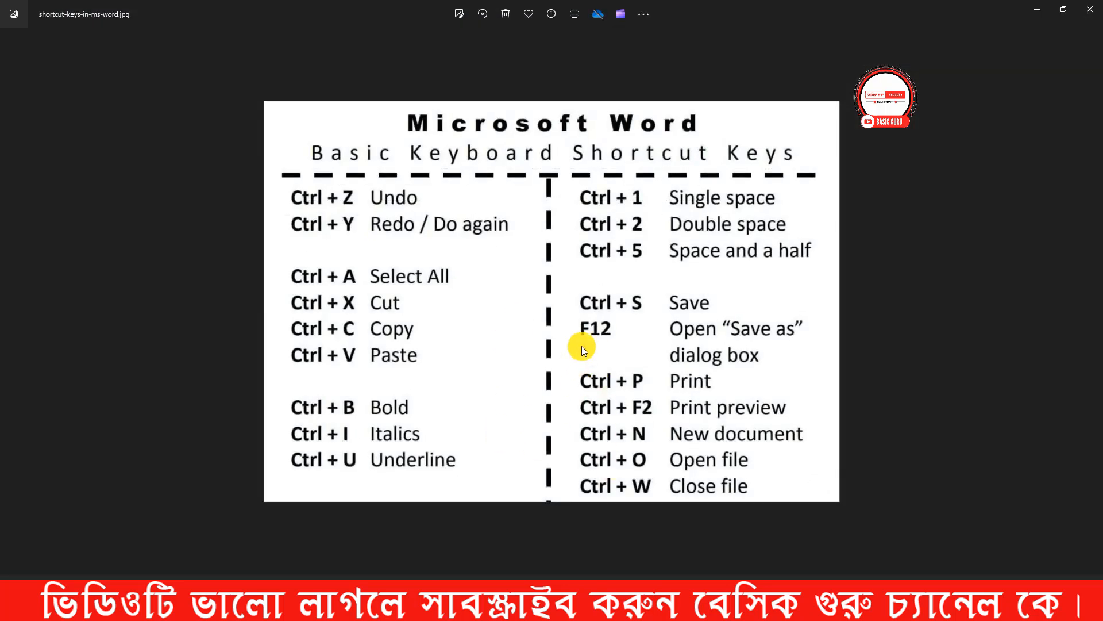